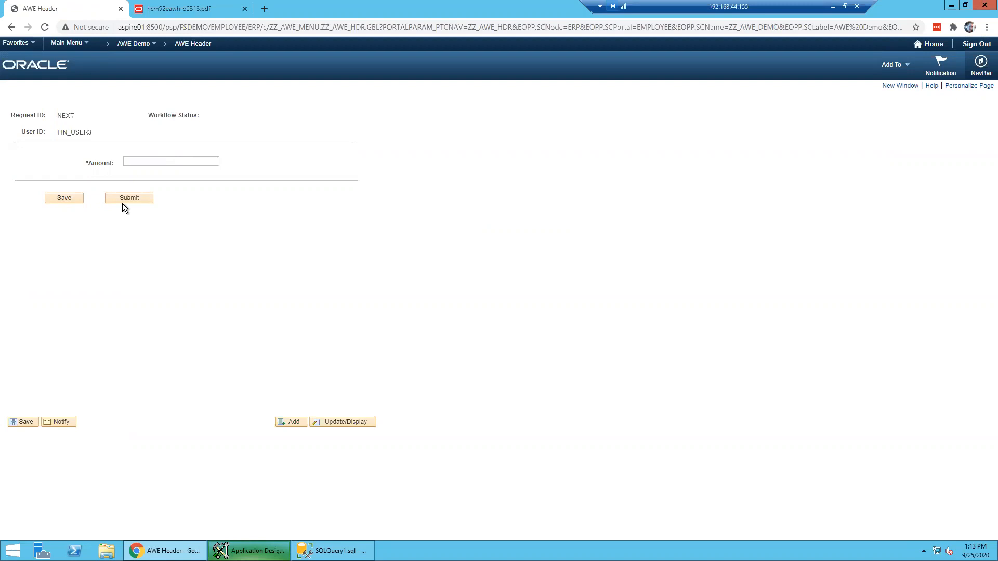
- Enter an amount of 100 on the AWE Header page and submit the request for approval
type("100")
left_click(128, 198)
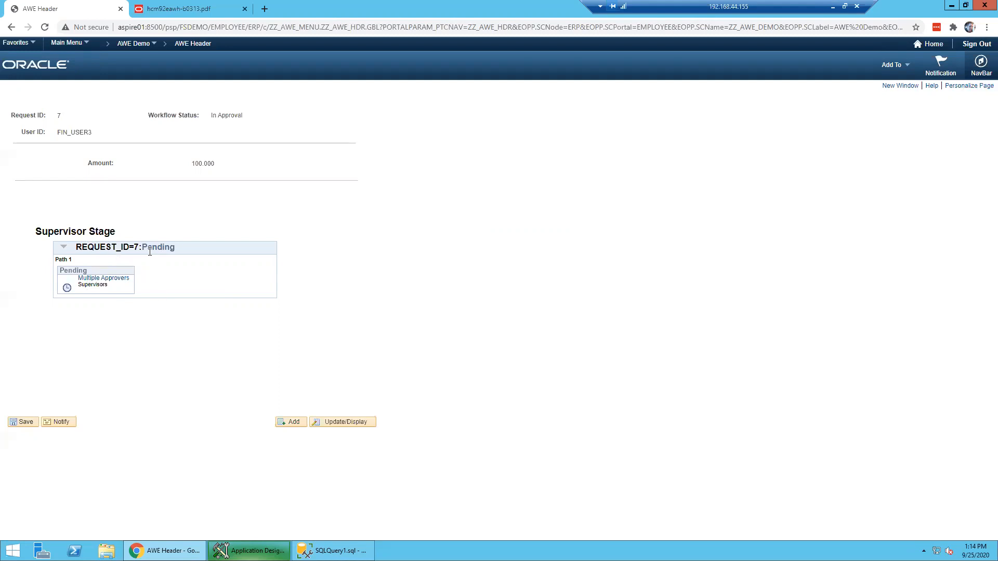
- Check request 7's two supervisor approvers, then open Main Menu and scroll its folder list
left_click(90, 280)
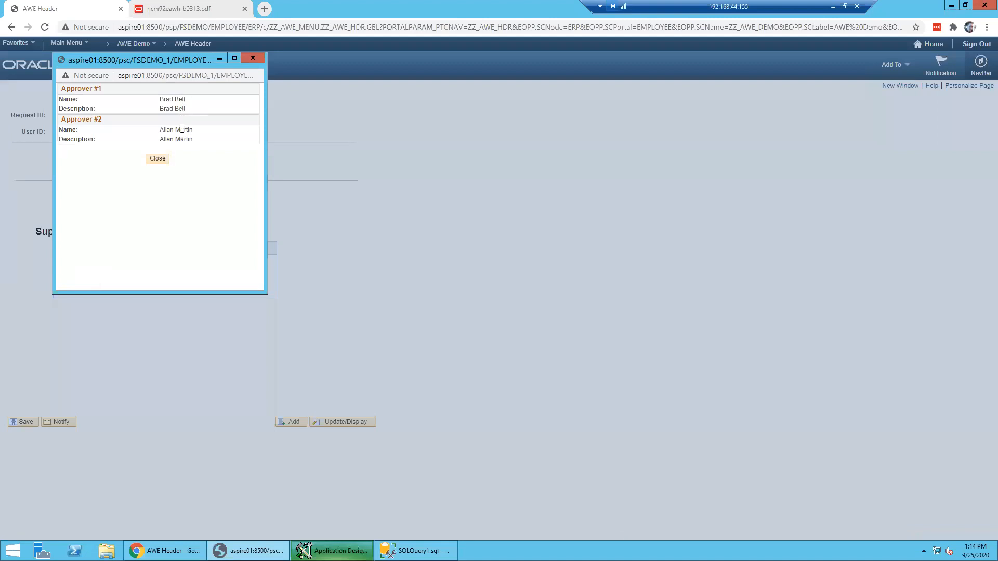
left_click(157, 159)
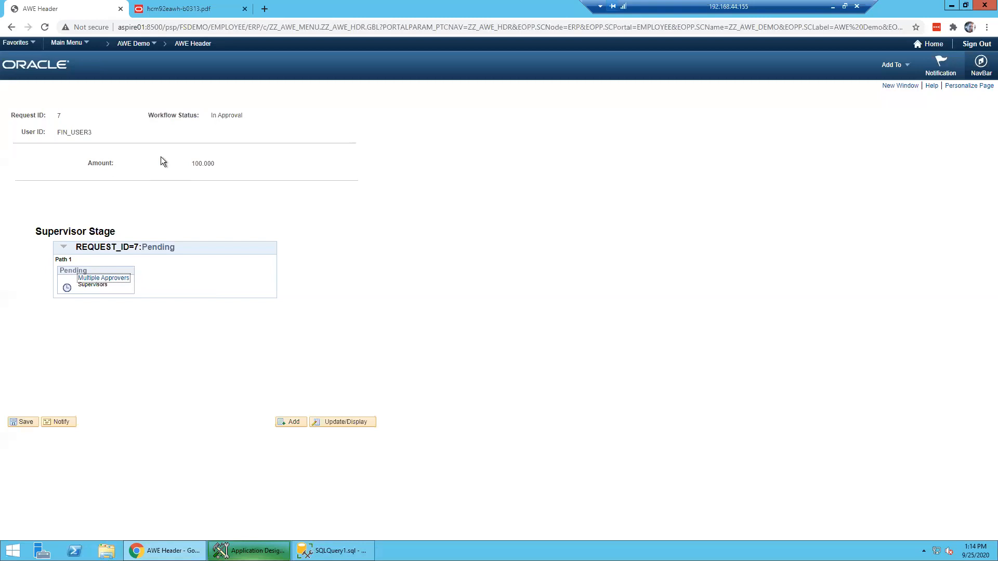
left_click(84, 47)
scroll(131, 273, "down", 5)
scroll(132, 273, "down", 5)
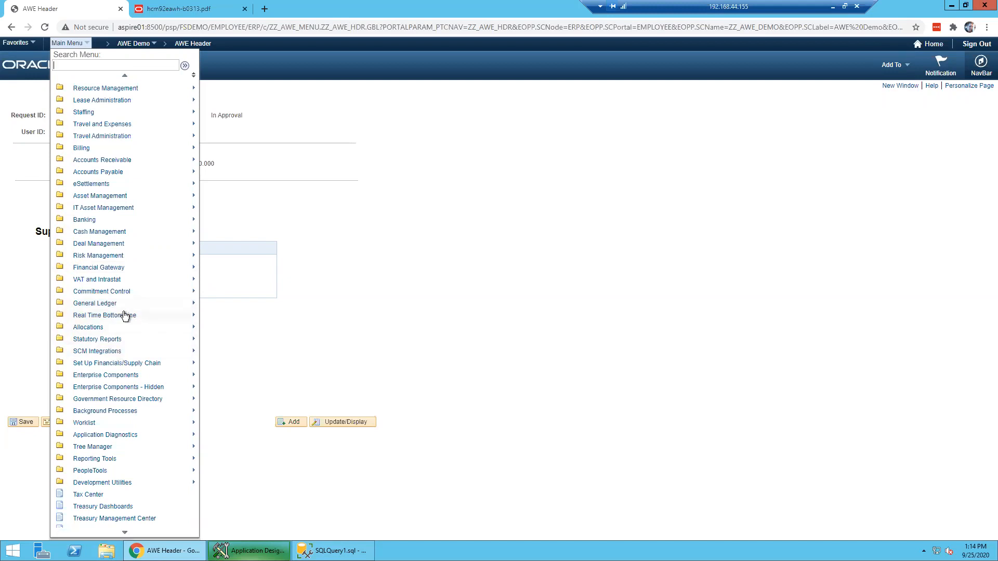
- Go to Enterprise Components > Approvals > Approvals > Transaction Registry and enter ZZ as the Process ID
left_click(126, 377)
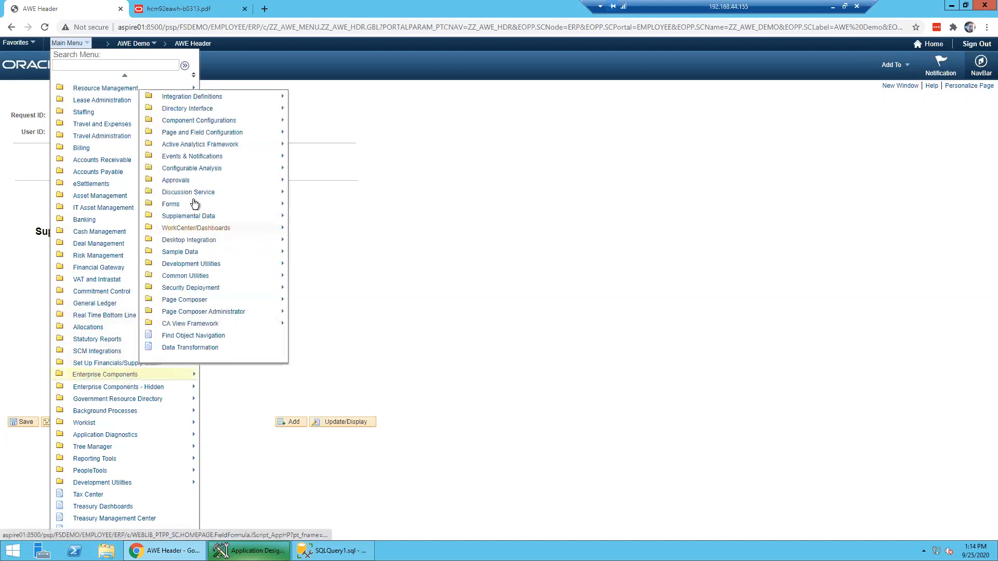
left_click(189, 182)
left_click(262, 179)
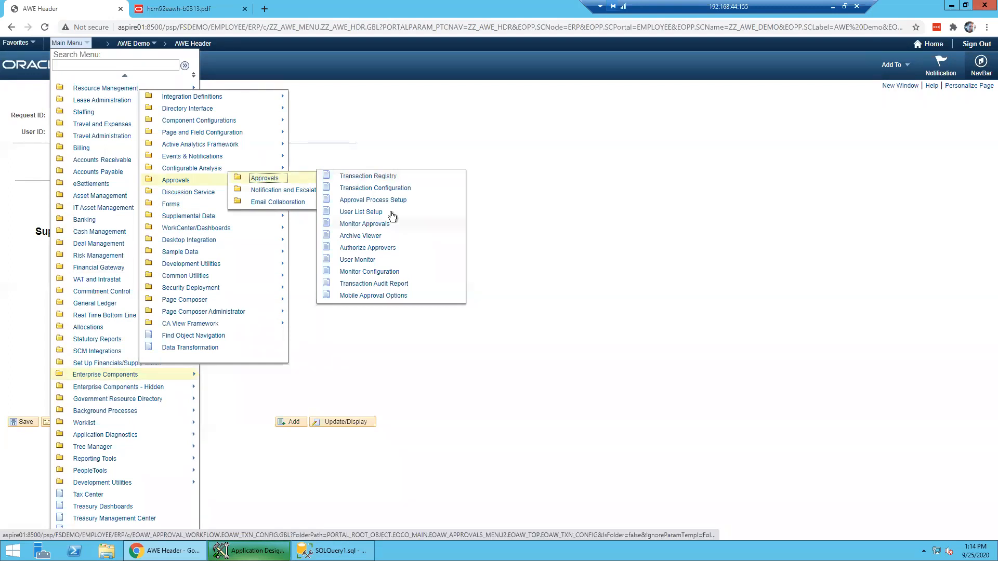
left_click(383, 177)
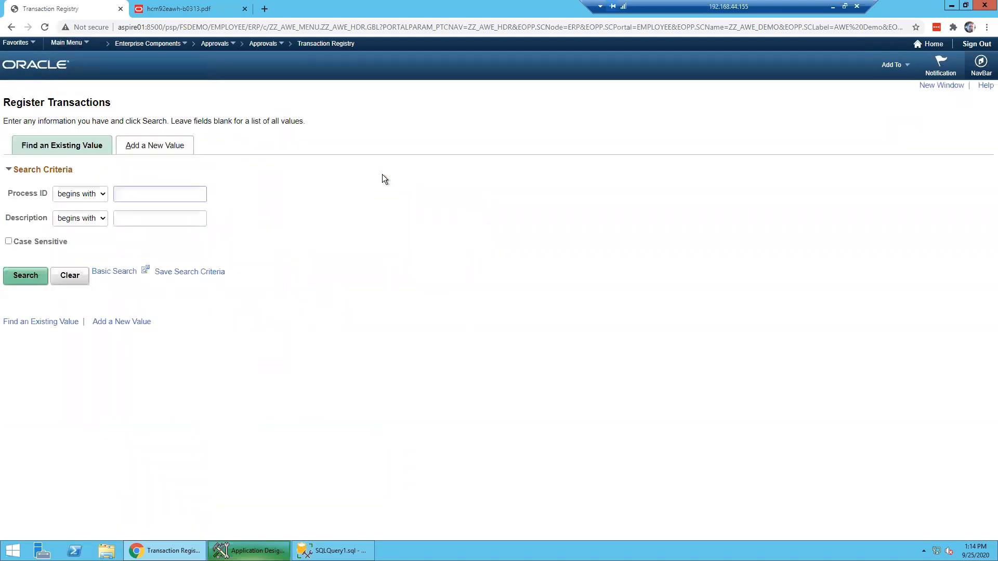
type("ZZ")
- Search Process IDs beginning with ZZ, then clear the filter and browse all 75 registered processes
left_click(26, 278)
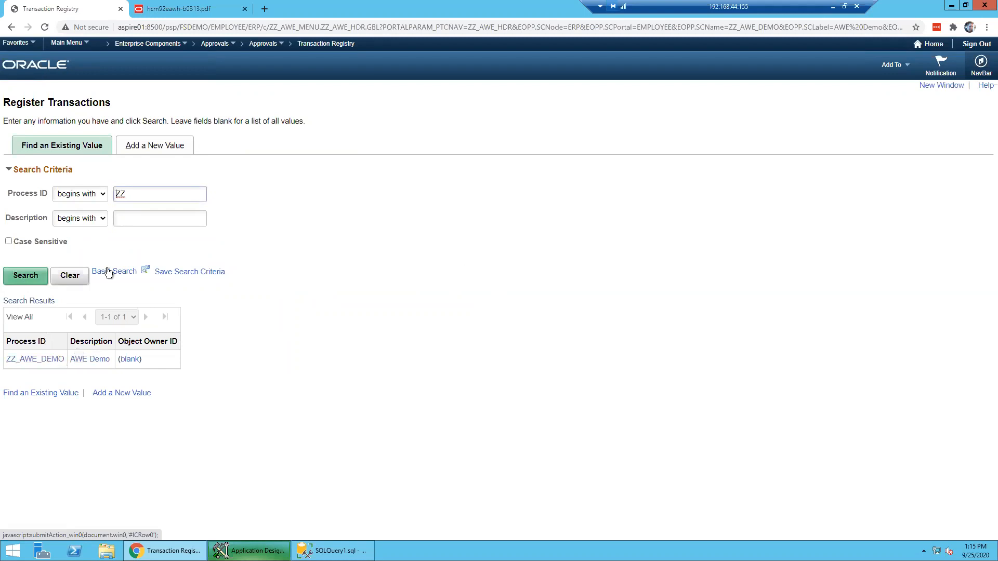
left_click_drag(130, 195, 105, 194)
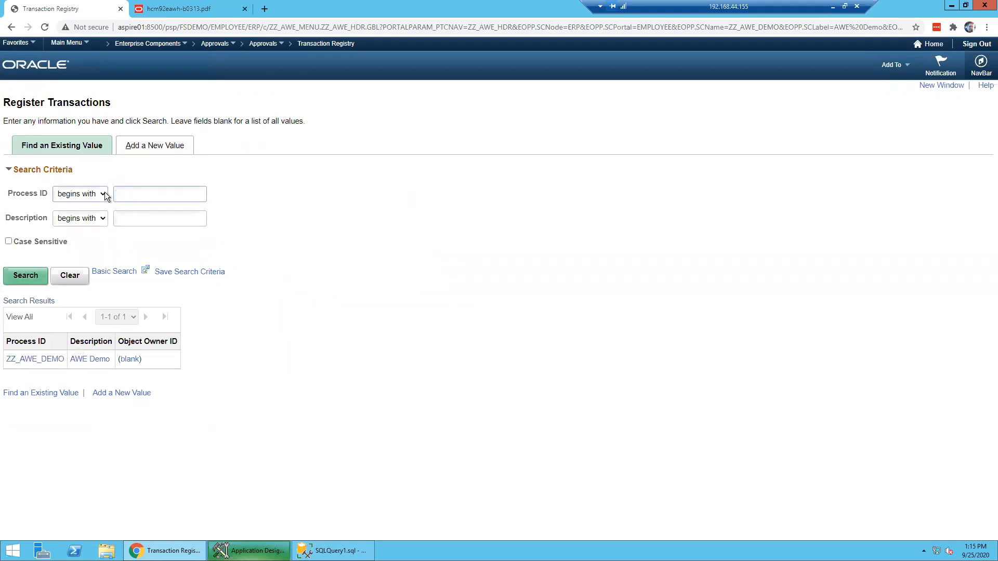
key("Return")
scroll(101, 422, "down", 2)
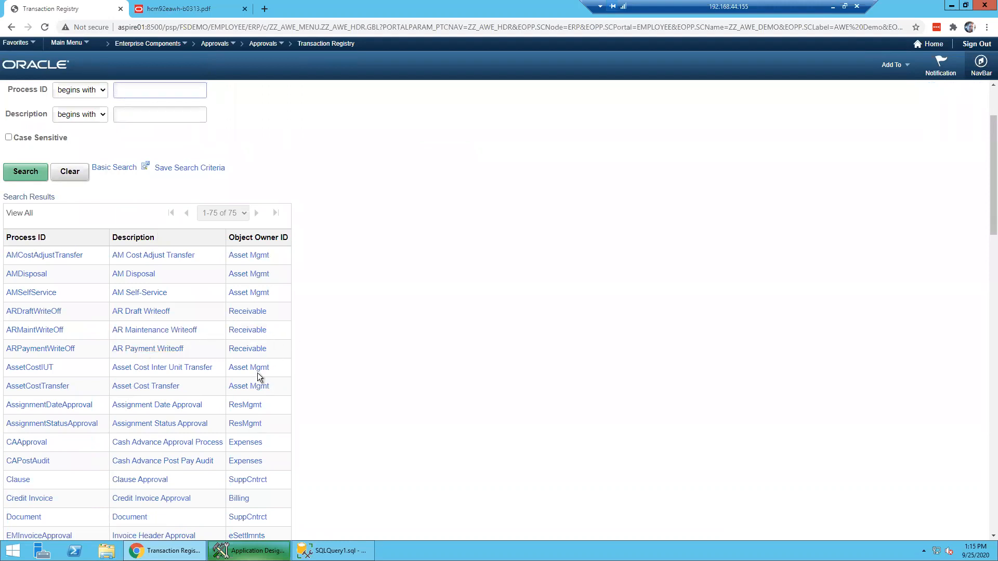
scroll(249, 387, "down", 2)
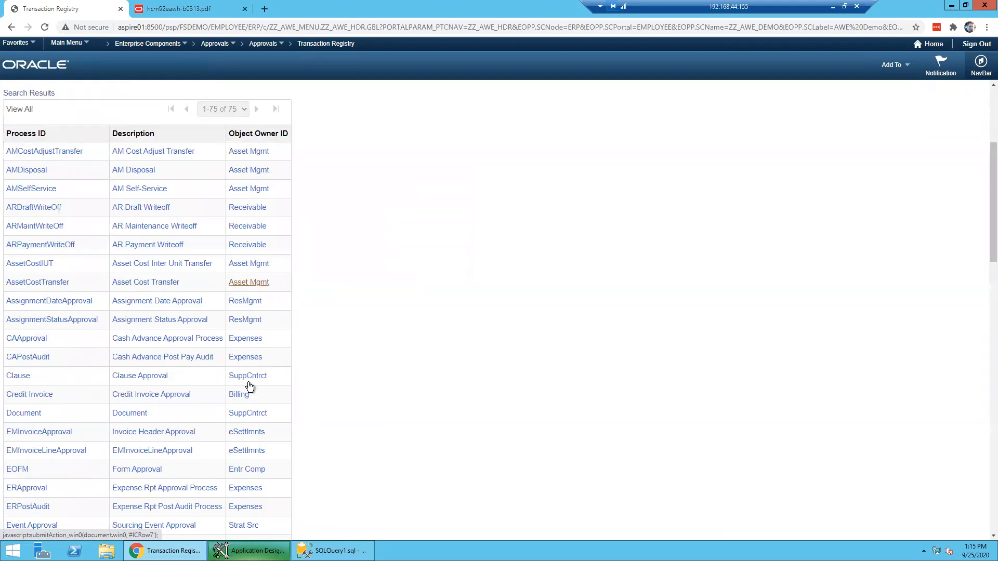
scroll(250, 388, "down", 5)
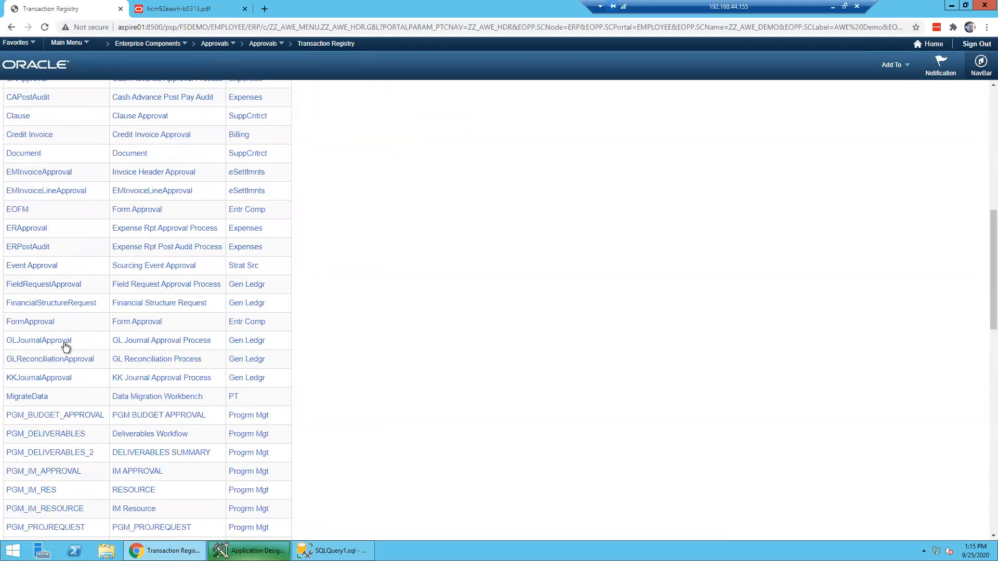
scroll(139, 348, "down", 2)
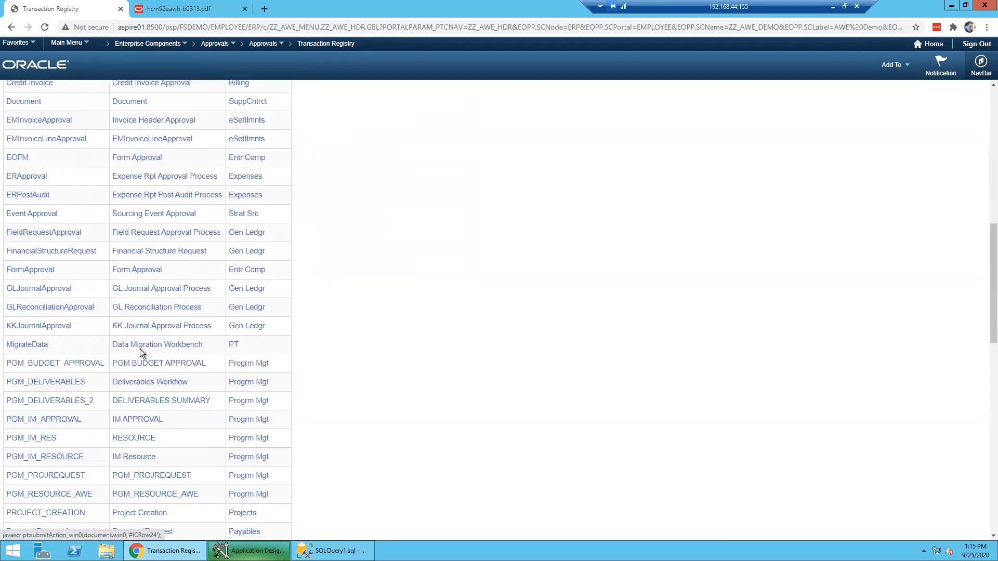
scroll(140, 349, "down", 6)
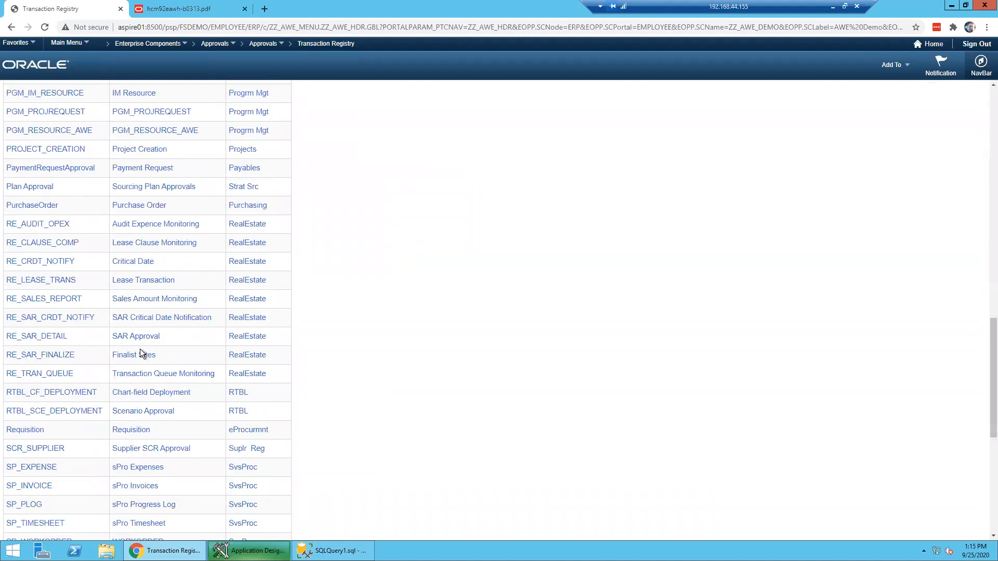
left_click(148, 206)
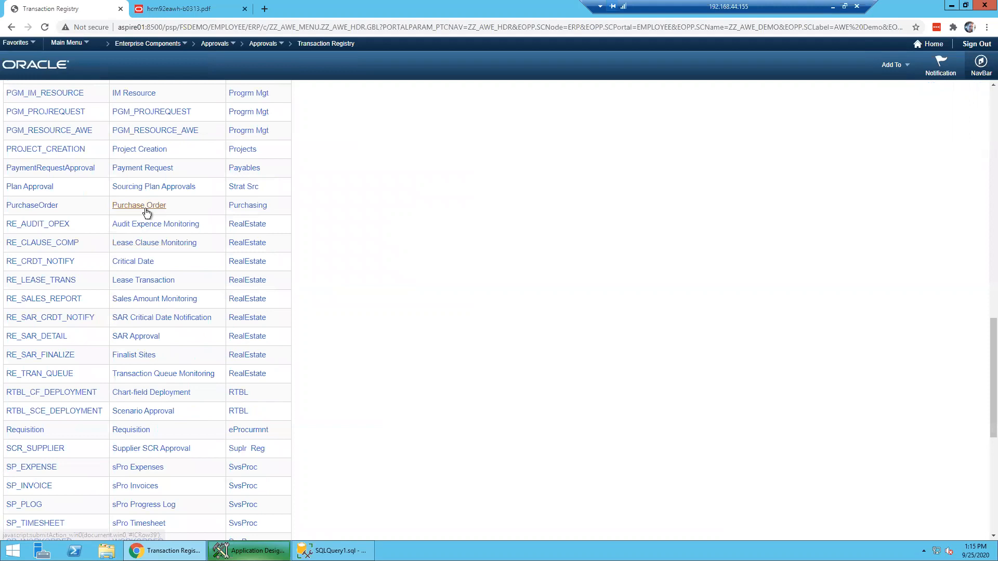
- Filter on ZZ again and open the ZZ_AWE_DEMO (AWE Demo) registration
scroll(253, 268, "up", 20)
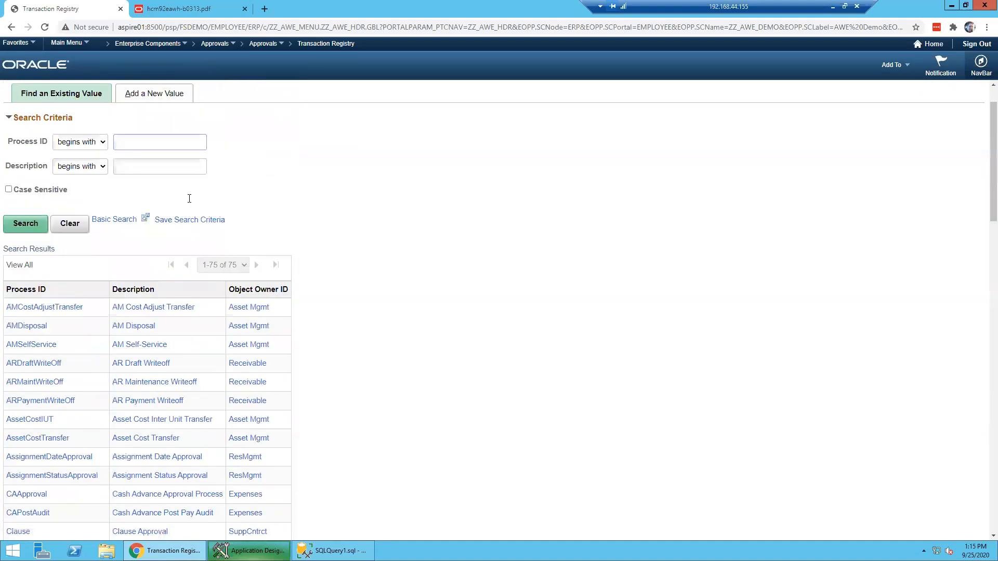
type("ZZ")
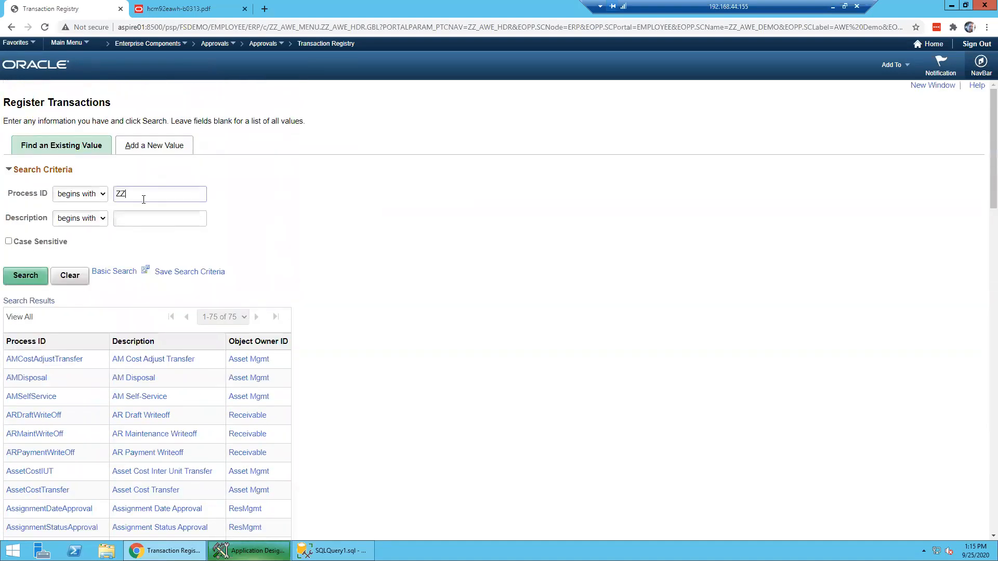
left_click(26, 277)
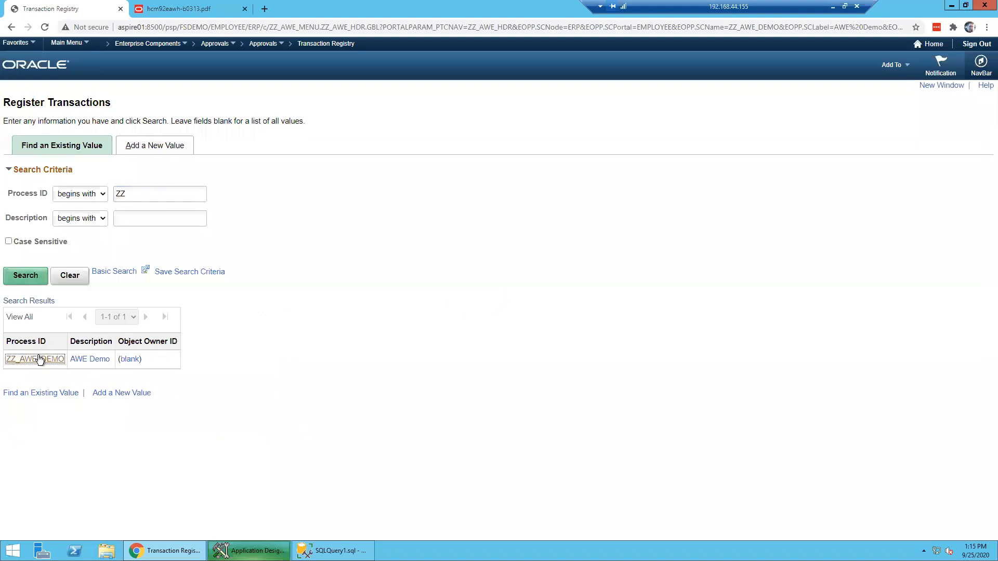
left_click(36, 359)
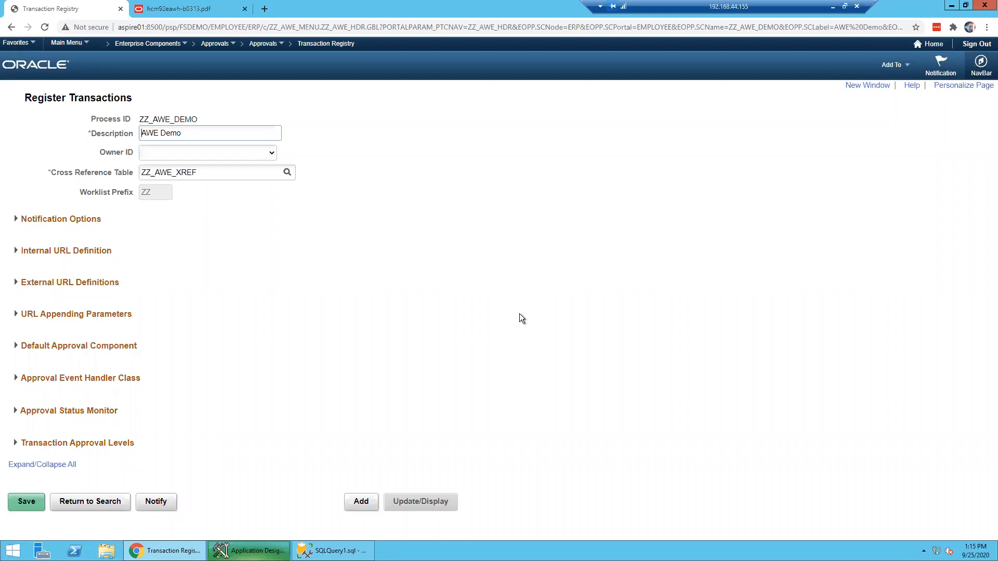
- Expand all registration sections and highlight the Cross Reference Table value ZZ_AWE_XREF
left_click(40, 470)
scroll(432, 388, "up", 6)
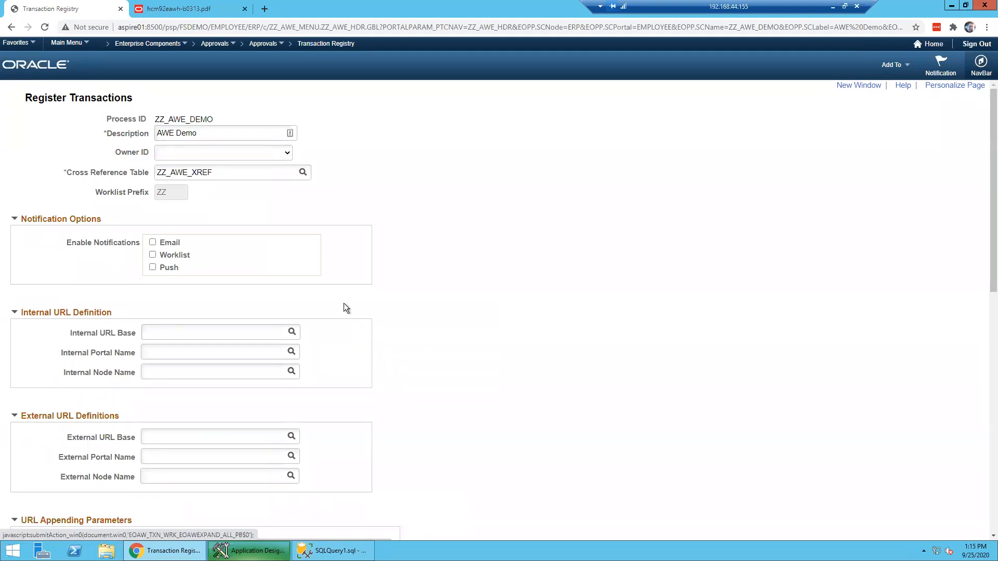
left_click_drag(67, 173, 191, 186)
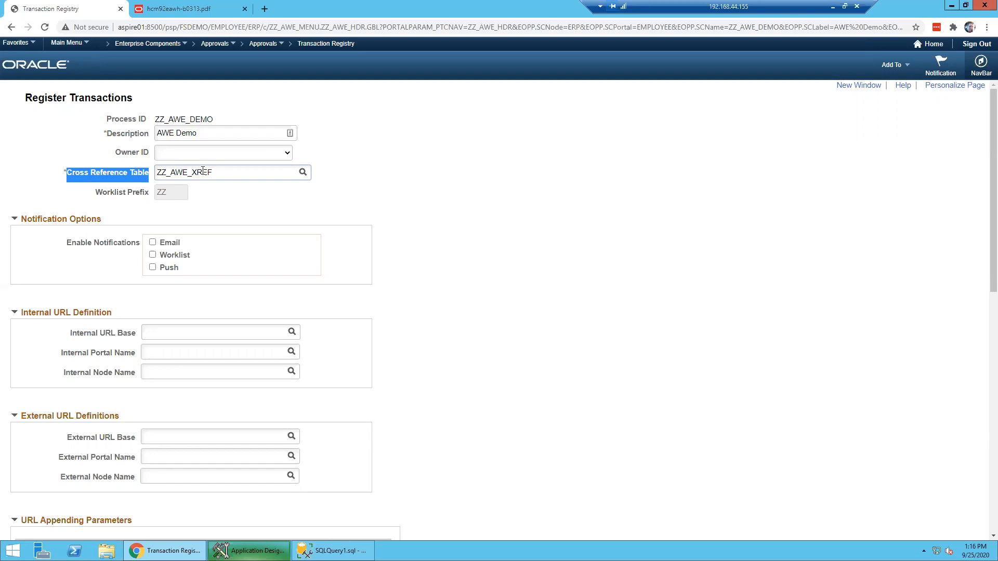
left_click_drag(216, 172, 156, 172)
left_click(528, 175)
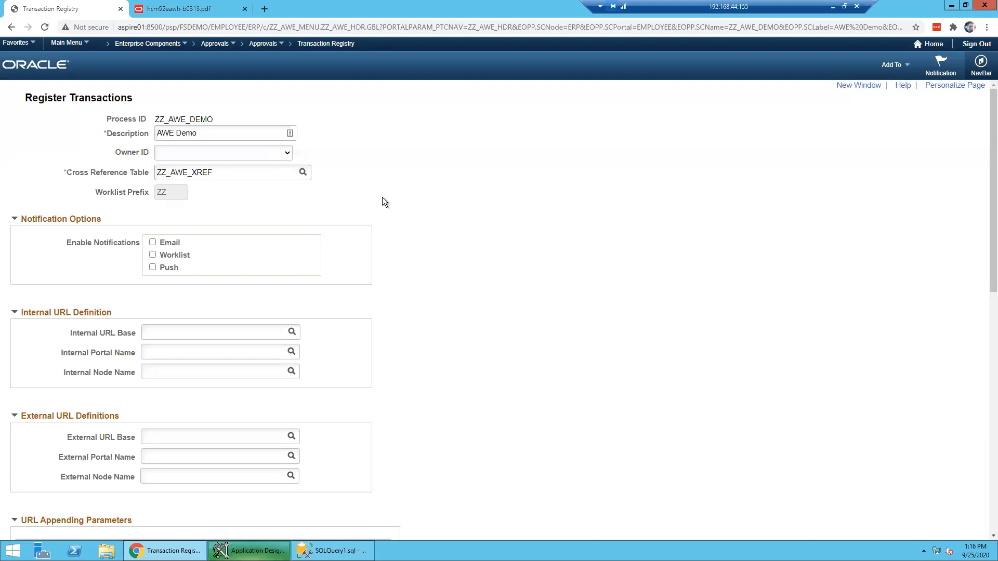
scroll(385, 198, "down", 1)
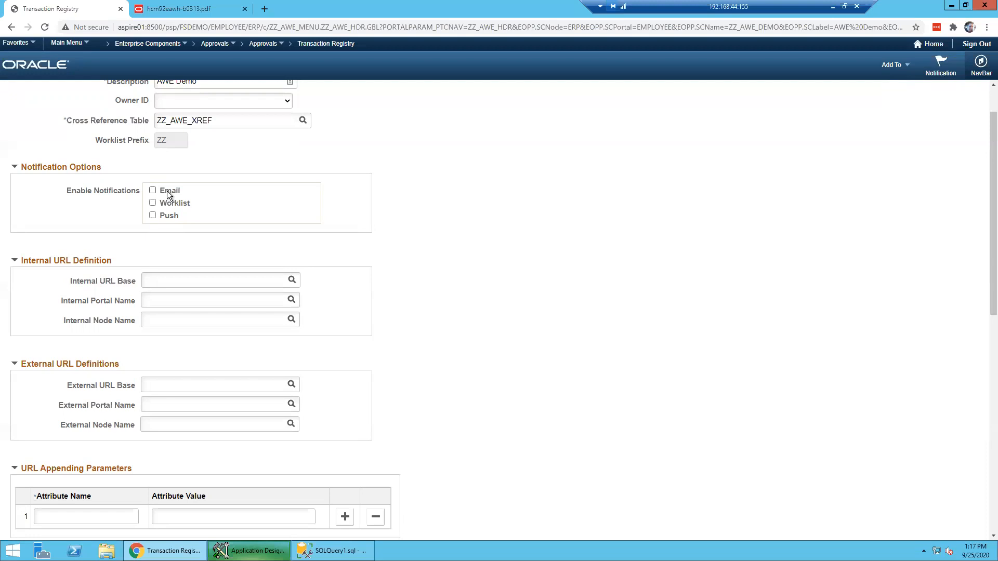
left_click(152, 191)
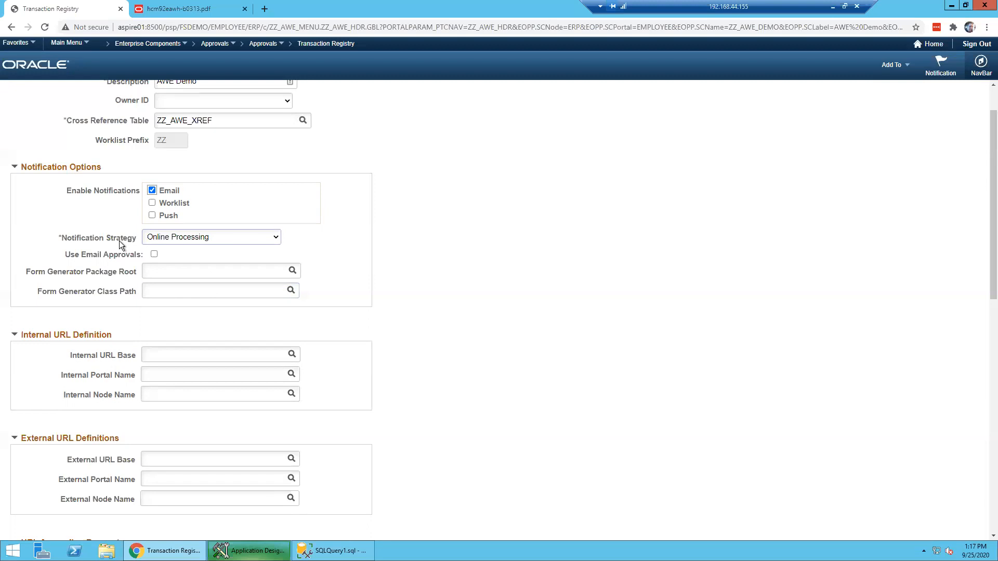
- Show the Notification Strategy choices, keeping Online Processing selected
left_click(208, 243)
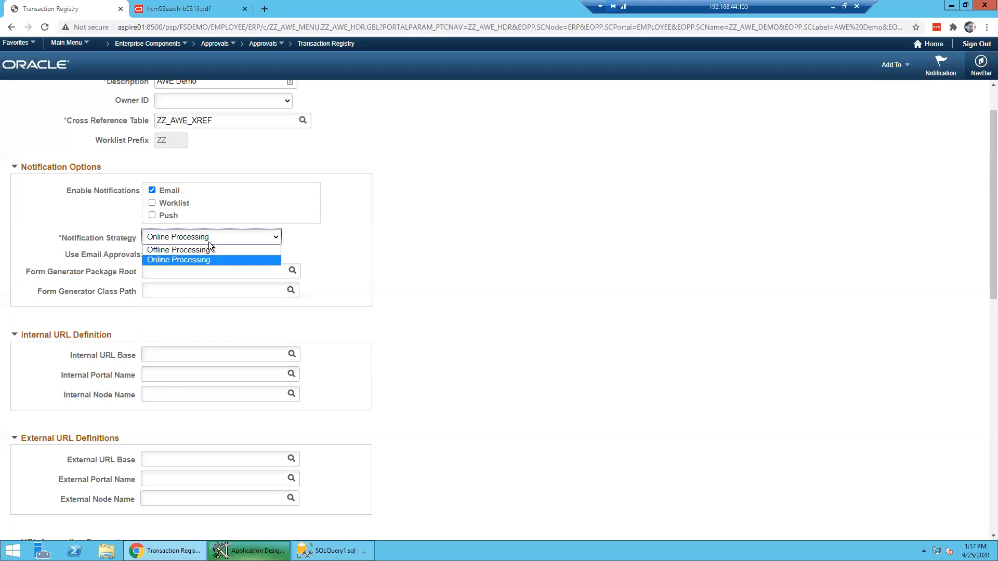
left_click(350, 241)
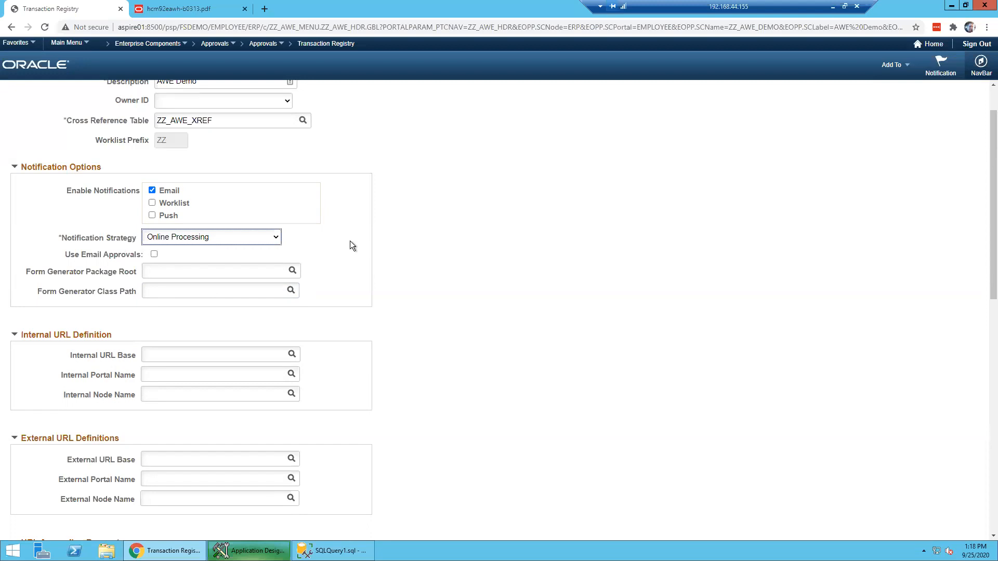
left_click(266, 238)
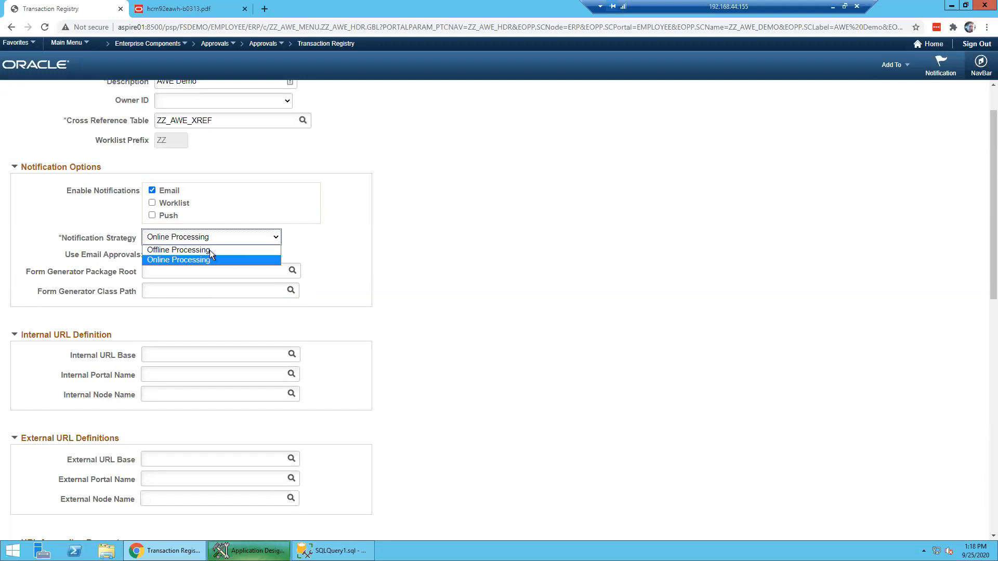
- Leave the Notification Strategy at Online Processing and uncheck Email under Enable Notifications
left_click(251, 259)
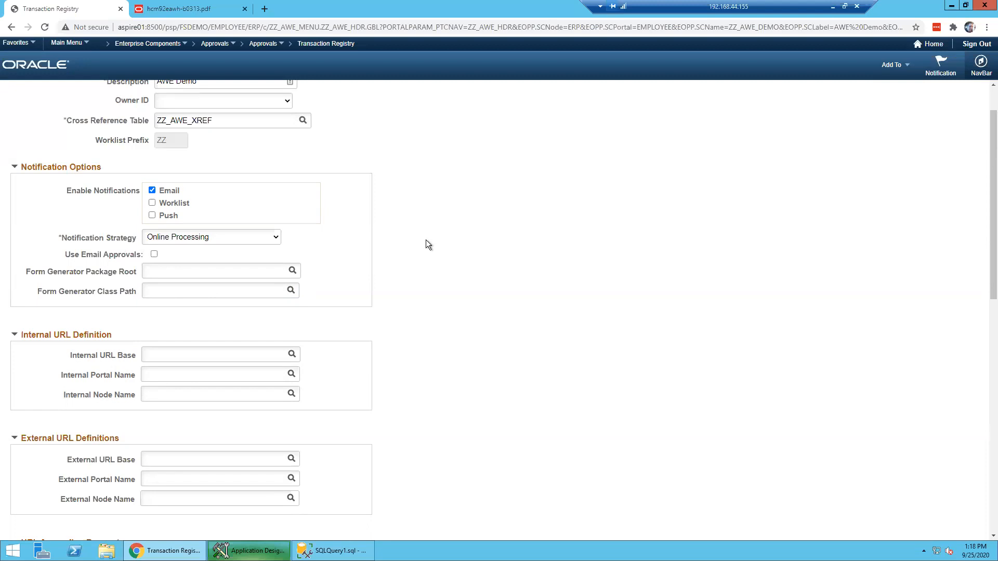
left_click(277, 239)
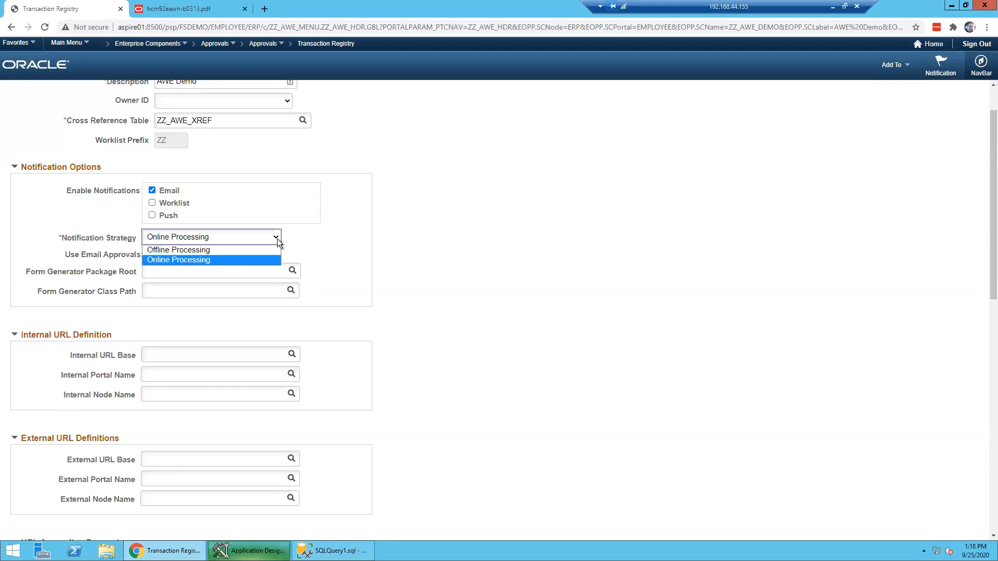
left_click(276, 239)
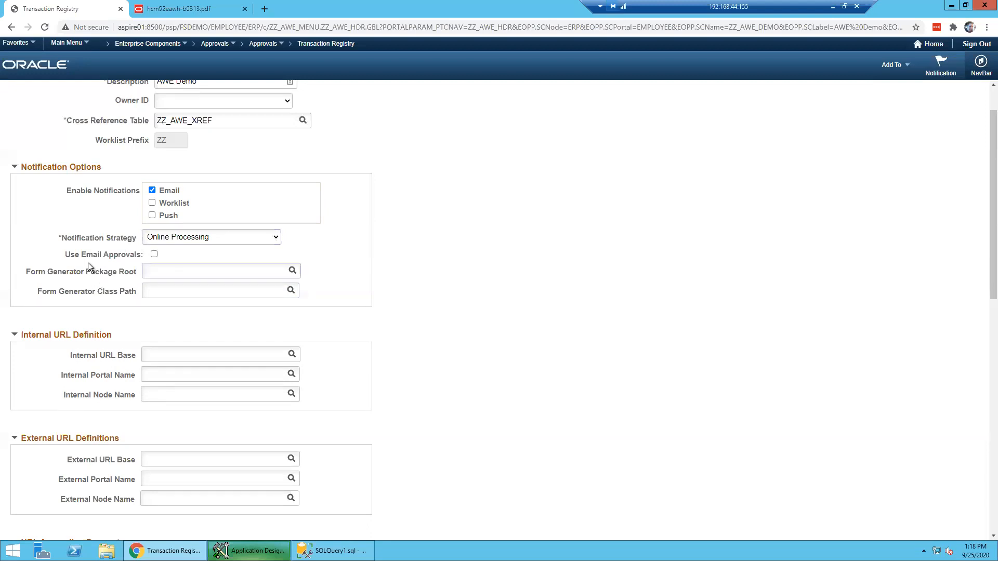
left_click(120, 257)
left_click(152, 190)
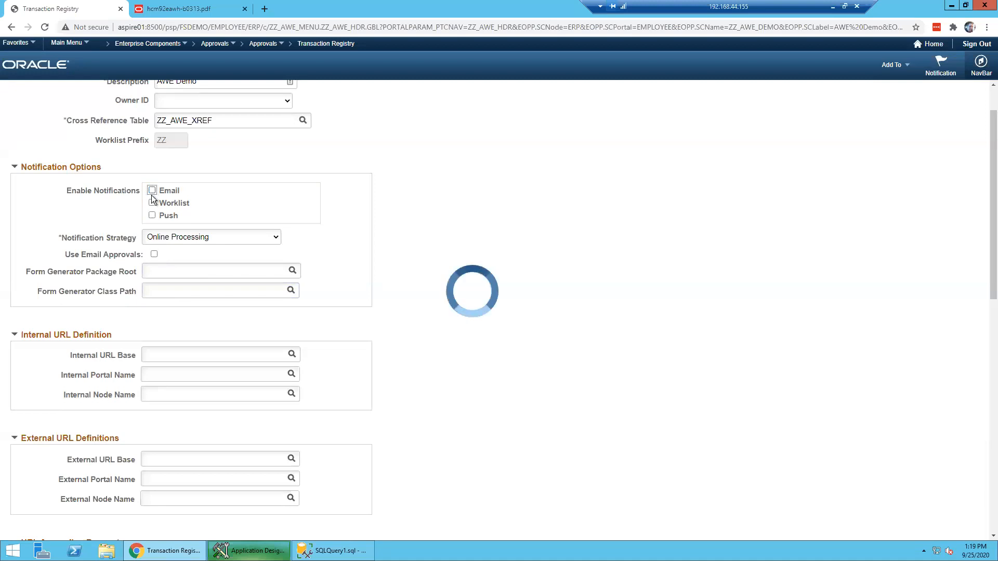
- Toggle Push notifications back off and scroll down to default component ZZ_AWE_HDR on ZZ_AWE_MENU
left_click(152, 203)
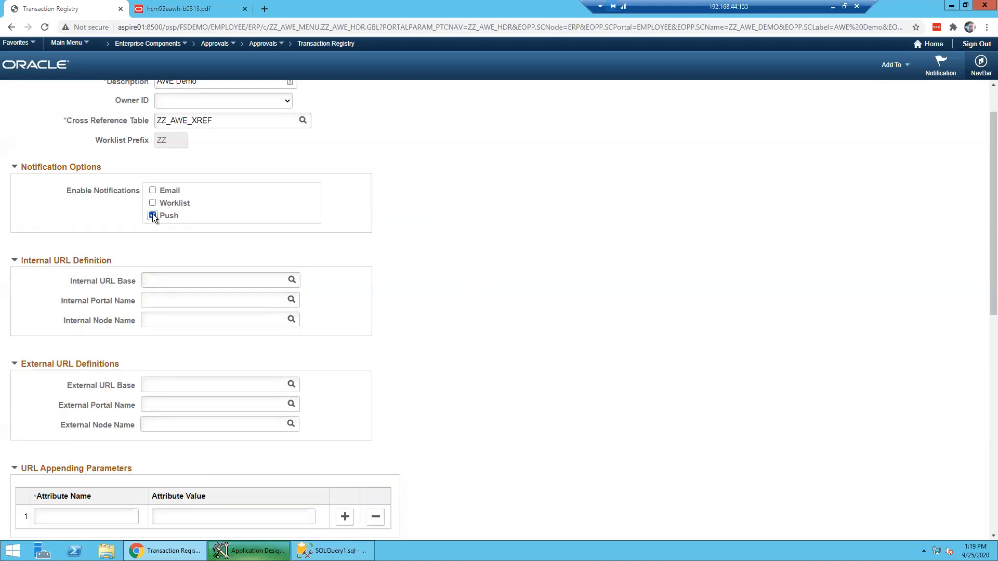
left_click(395, 229)
scroll(420, 203, "down", 2)
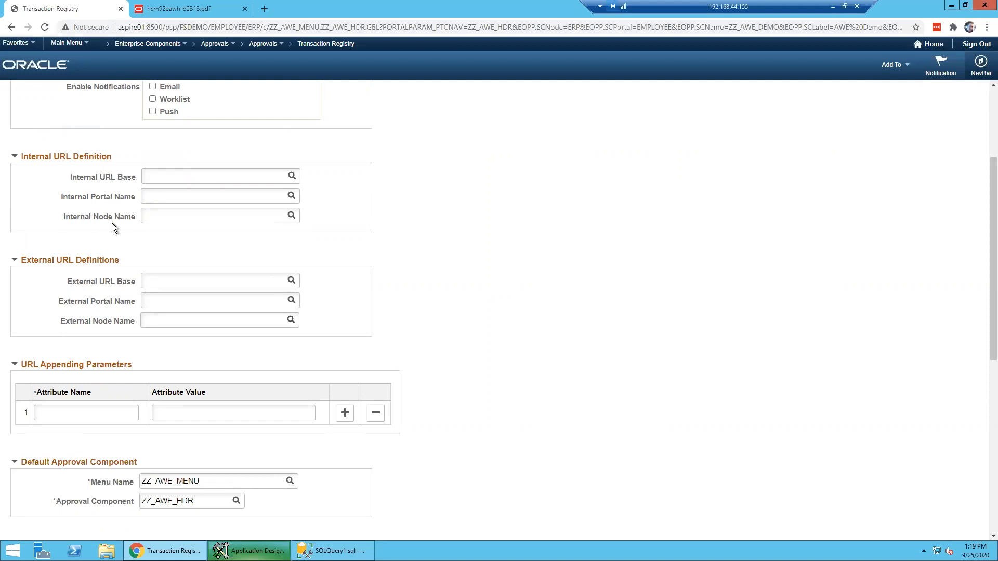
scroll(171, 297, "down", 1)
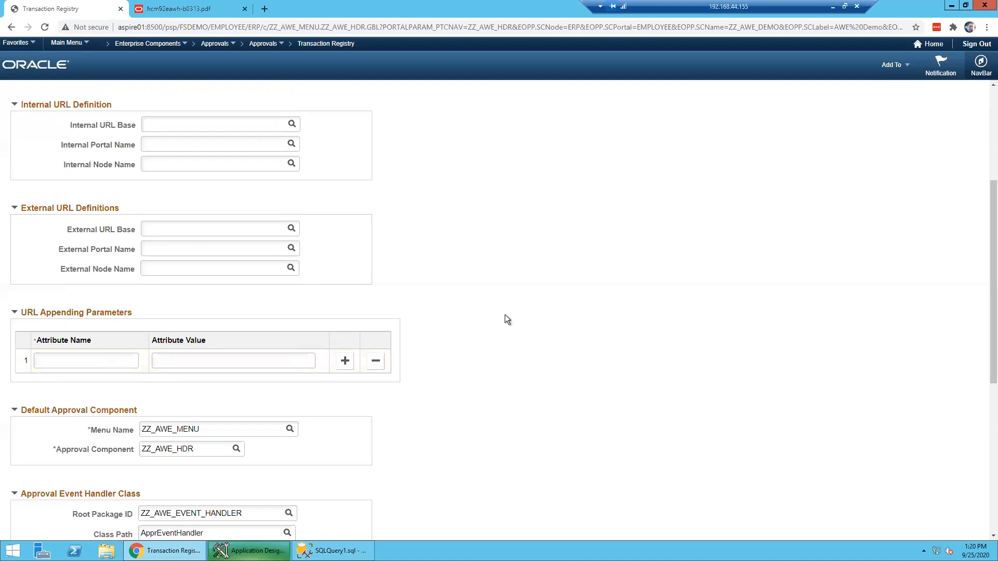
scroll(504, 315, "down", 3)
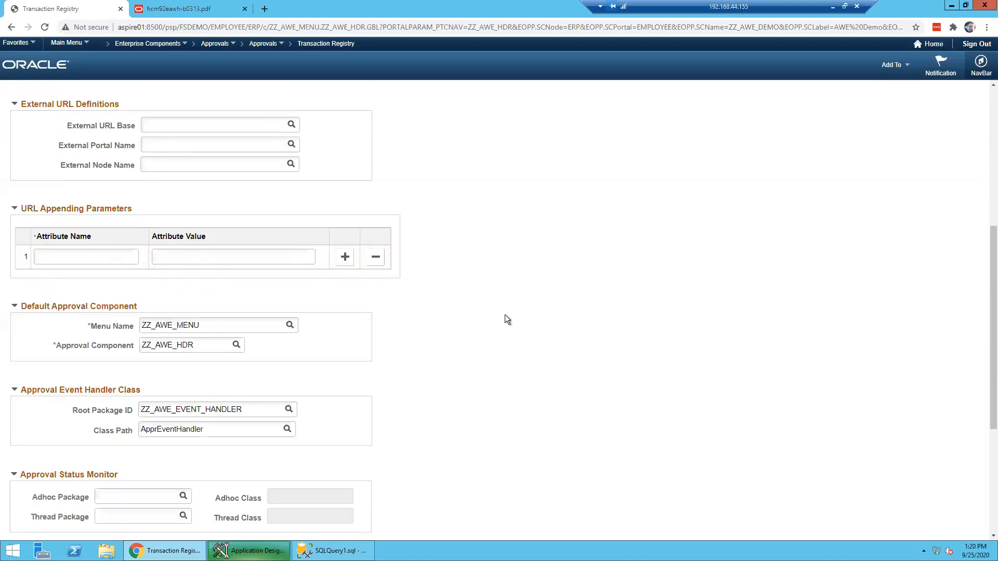
scroll(101, 229, "down", 1)
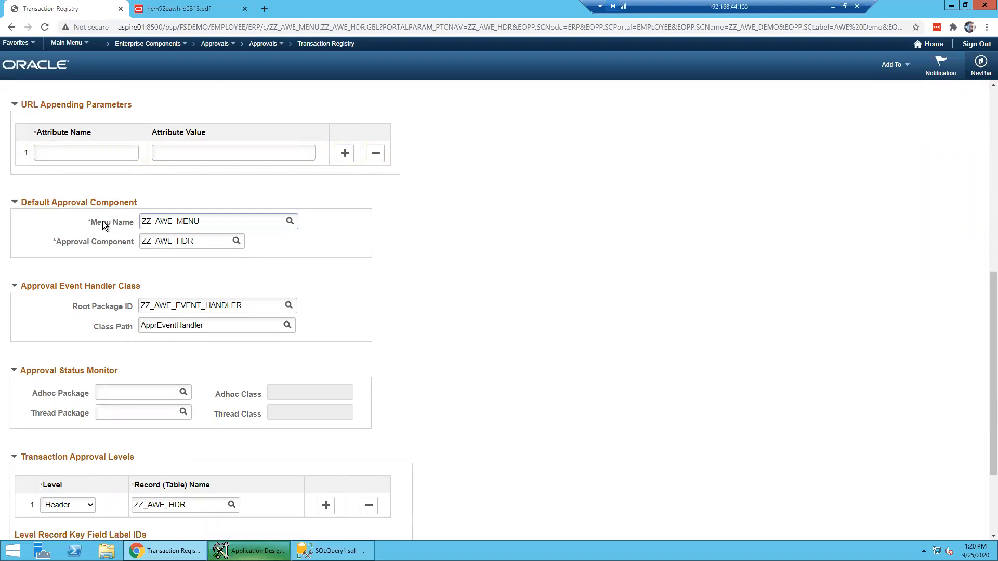
left_click_drag(187, 242, 130, 241)
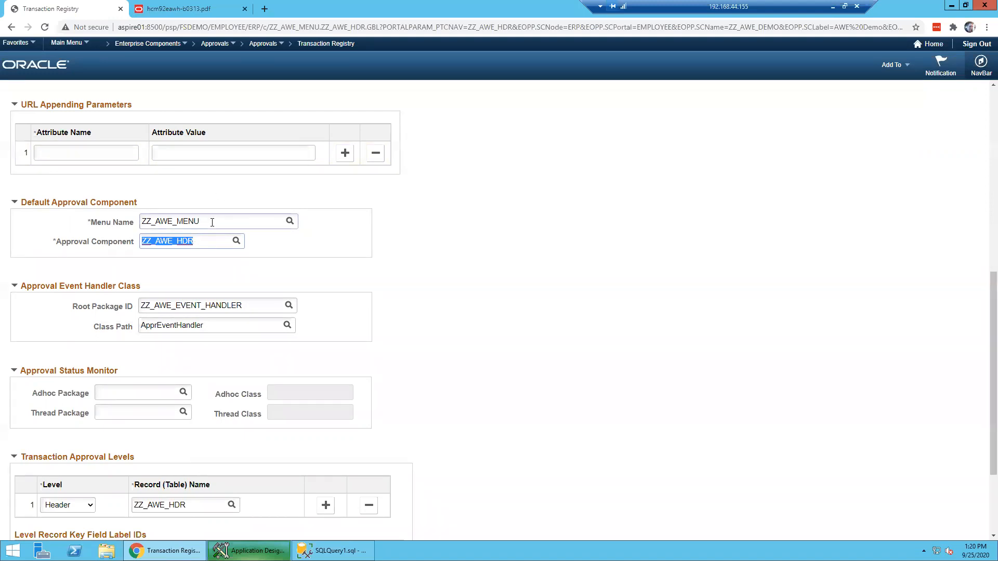
left_click(493, 263)
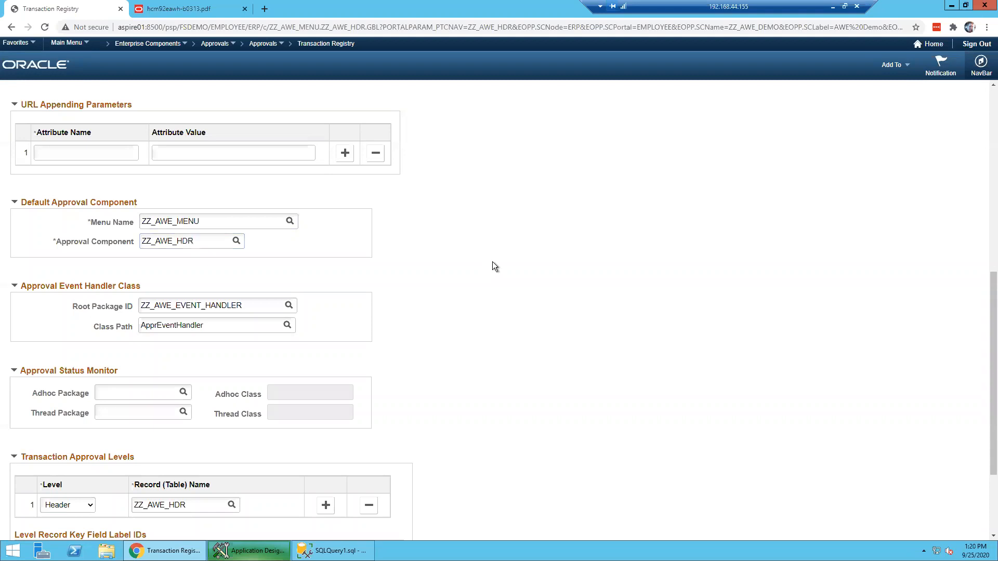
scroll(494, 266, "down", 1)
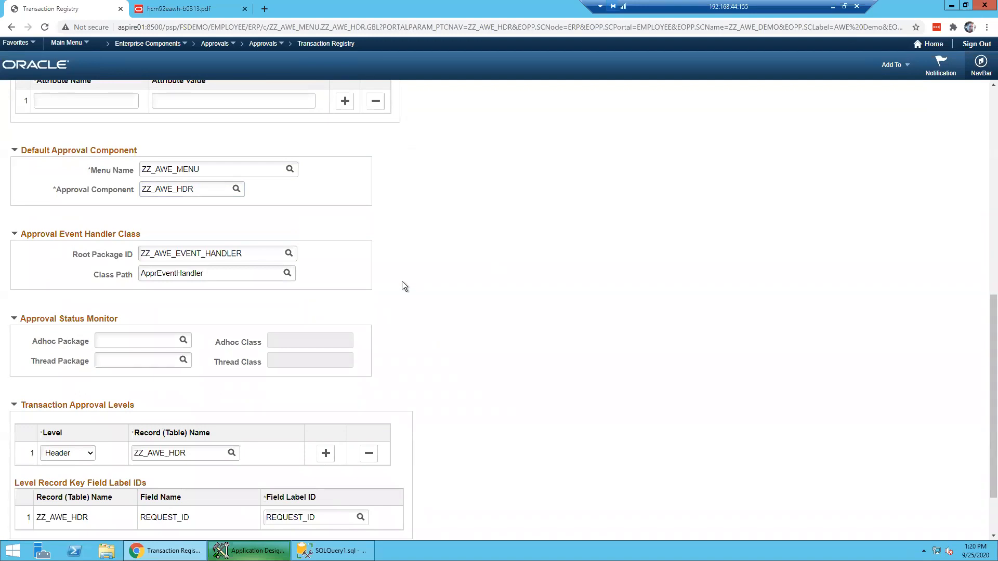
scroll(404, 286, "down", 1)
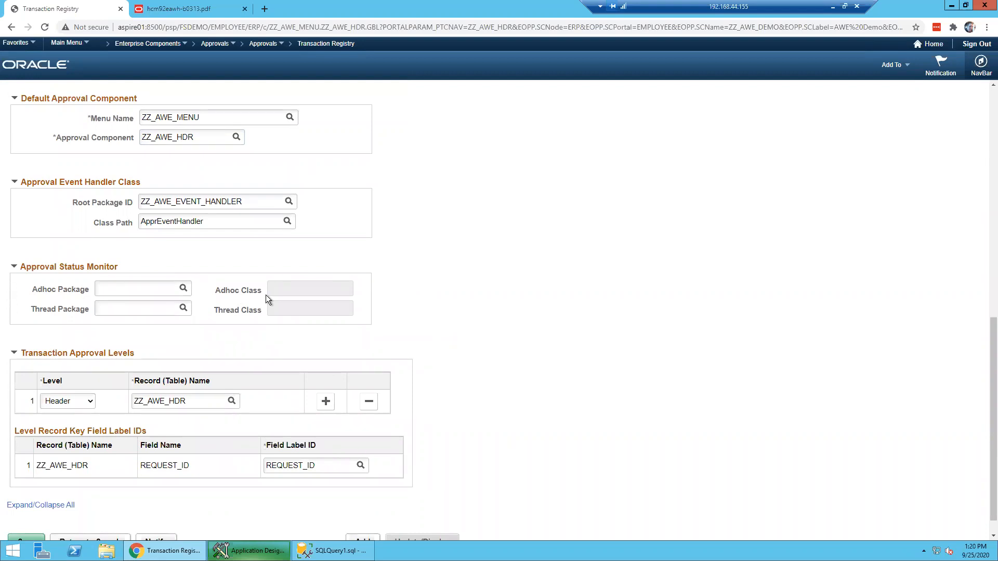
scroll(435, 292, "down", 1)
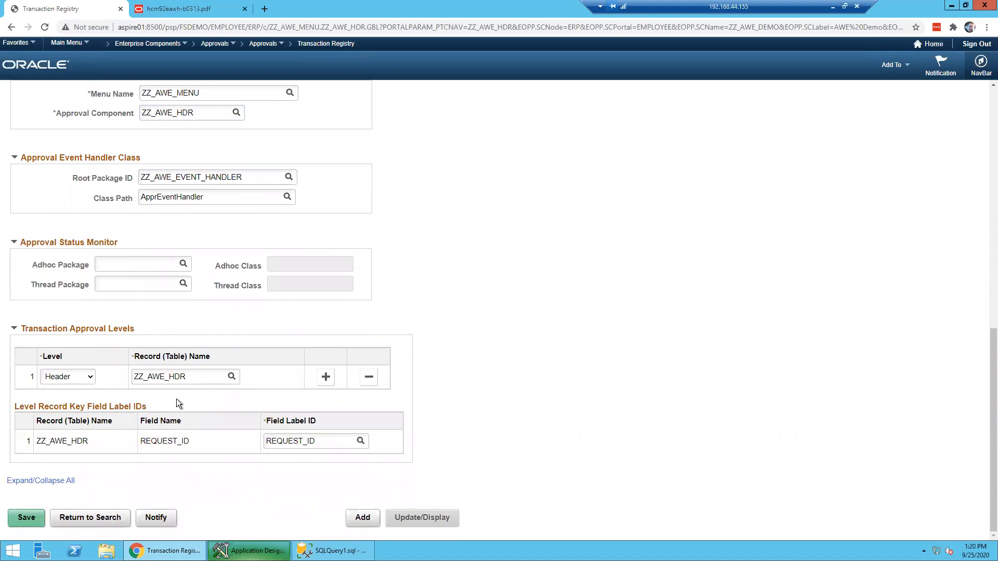
left_click(90, 377)
left_click(521, 370)
left_click(619, 370)
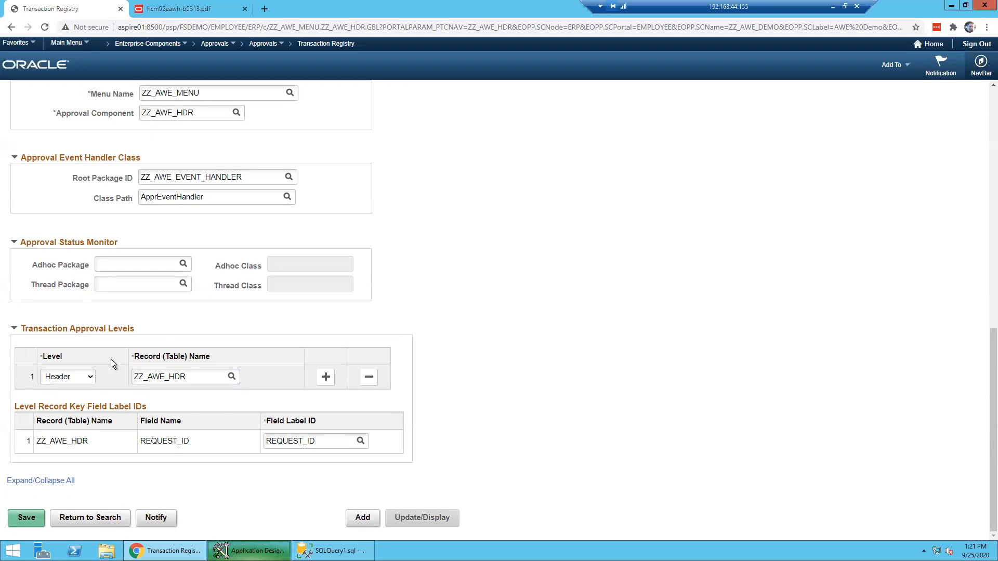
left_click_drag(189, 376, 144, 376)
left_click(144, 376)
left_click_drag(316, 440, 254, 442)
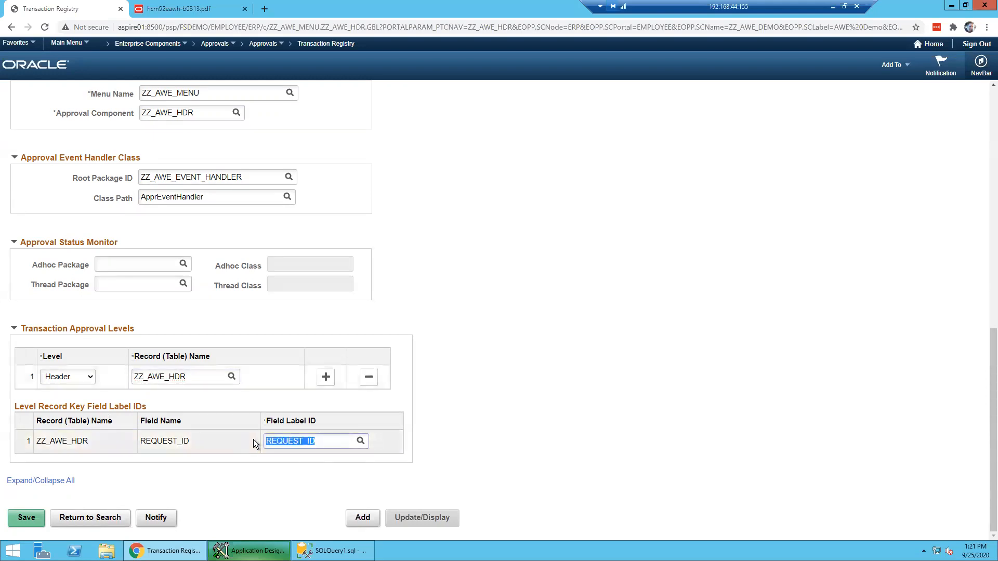
left_click_drag(201, 376, 133, 377)
left_click_drag(315, 441, 257, 441)
left_click(256, 441)
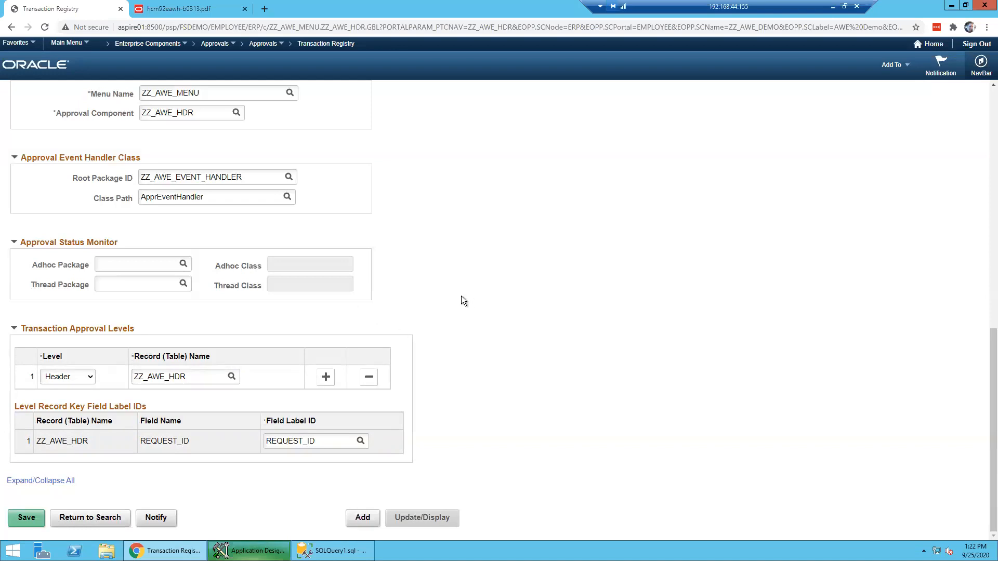
scroll(461, 296, "up", 10)
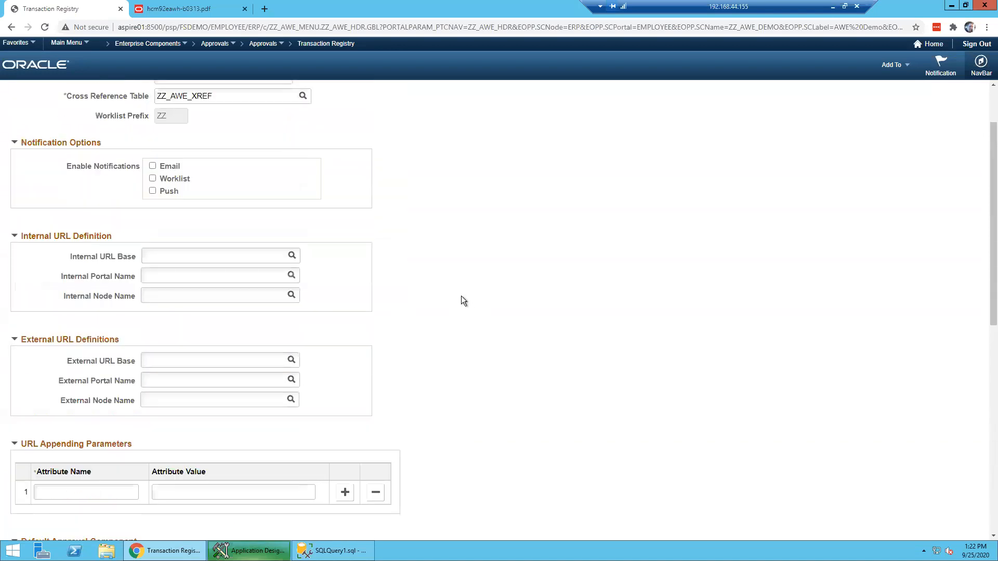
- Switch to Transaction Configuration from the Approvals breadcrumb, declining to save registry changes
left_click(281, 45)
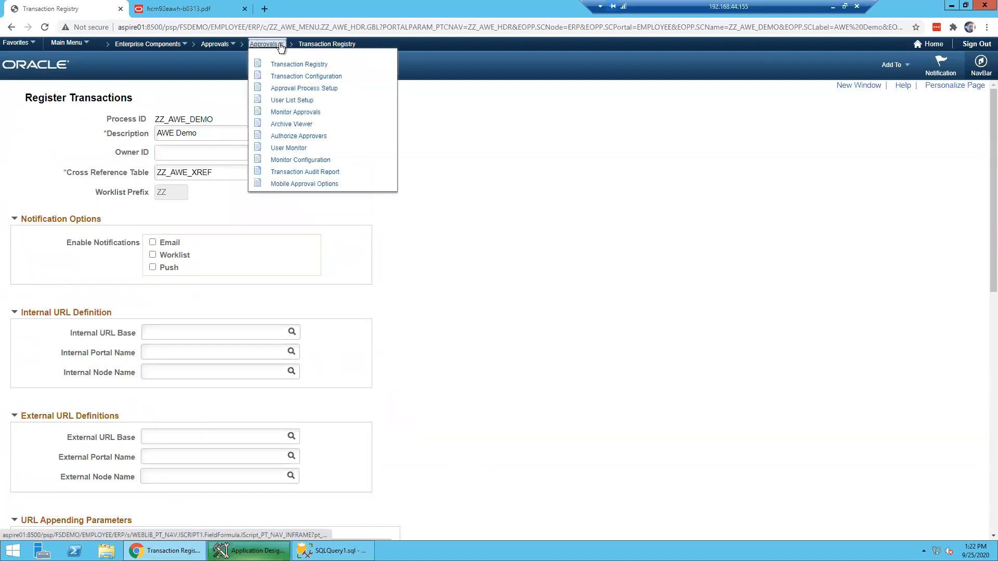
left_click(298, 78)
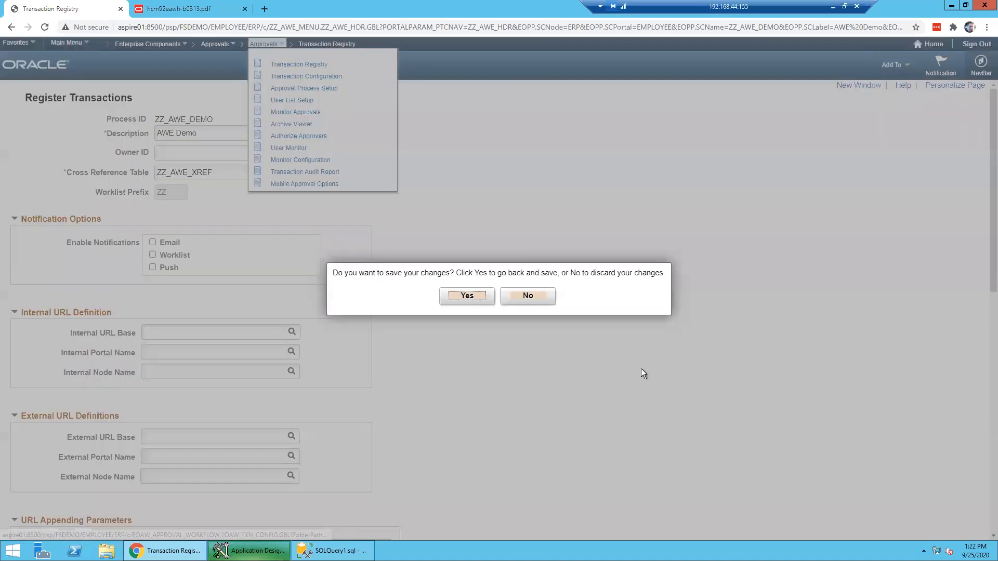
left_click(528, 295)
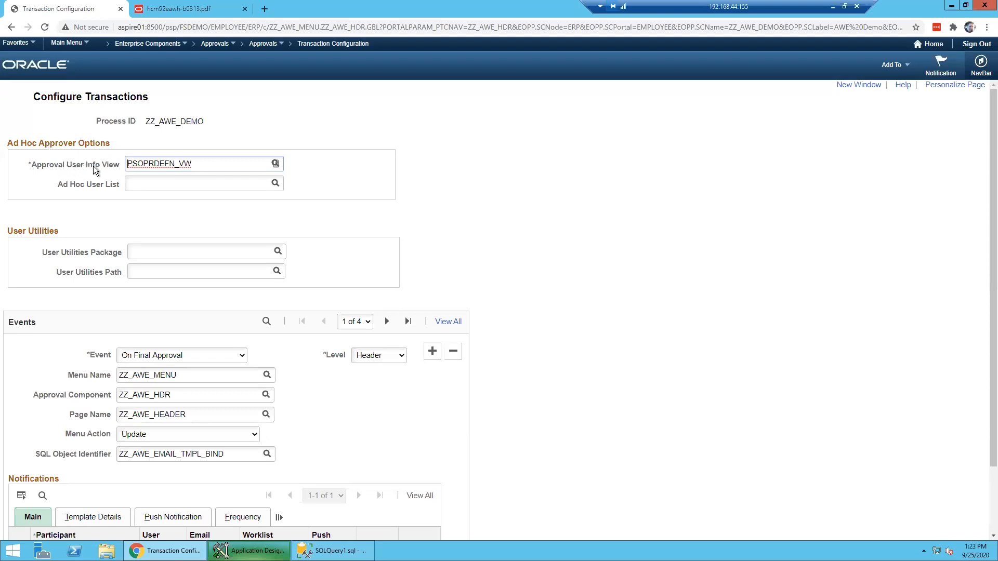
- Highlight the PSOPRDEFN_VW user view and open Transaction Configuration in a second tab
left_click(202, 163)
key("ctrl+a")
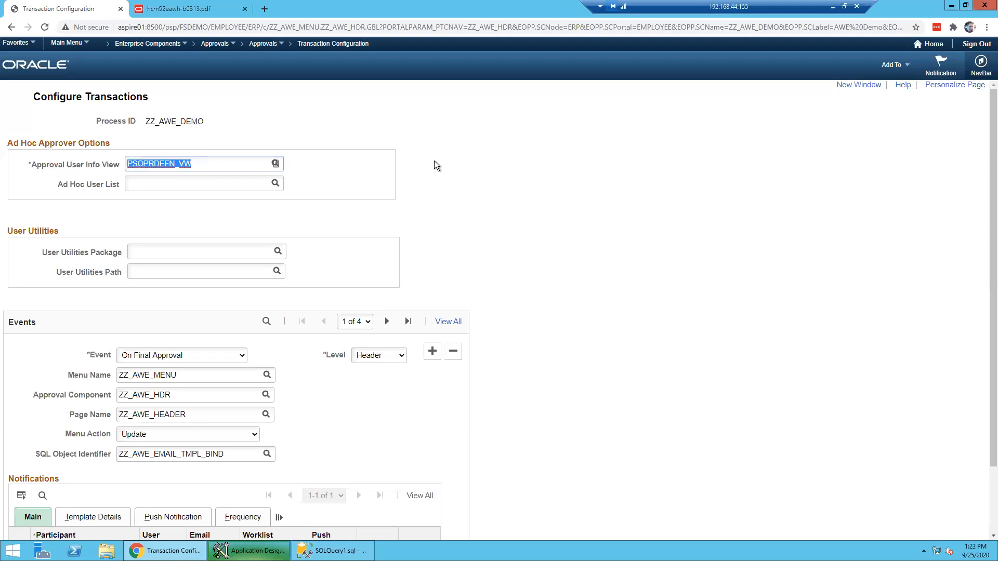
left_click(480, 164)
left_click(844, 85)
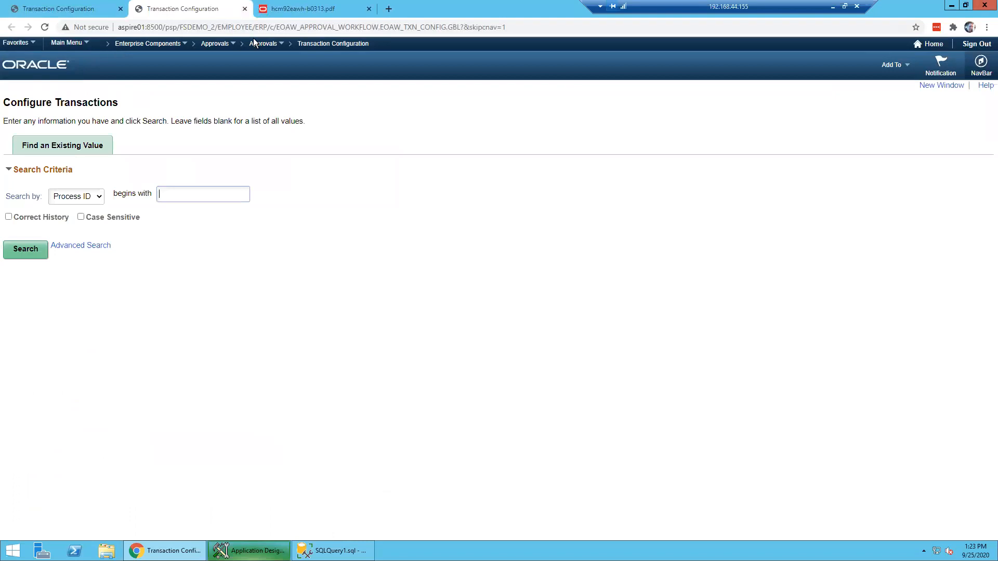
- Open approval request 7 through Main Menu > AWE Demo > AWE Header search
left_click(66, 46)
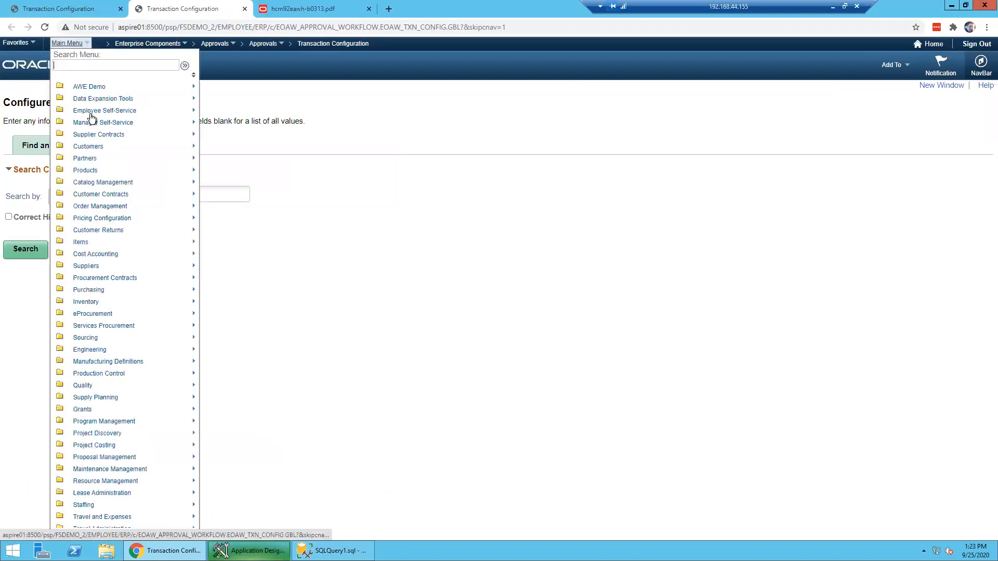
mouse_move(89, 86)
left_click(169, 87)
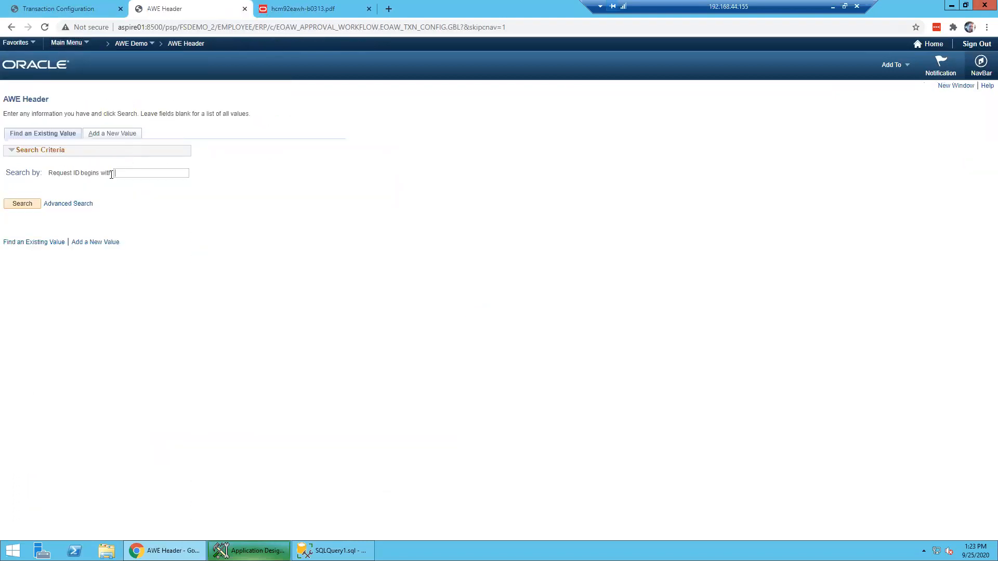
left_click(20, 206)
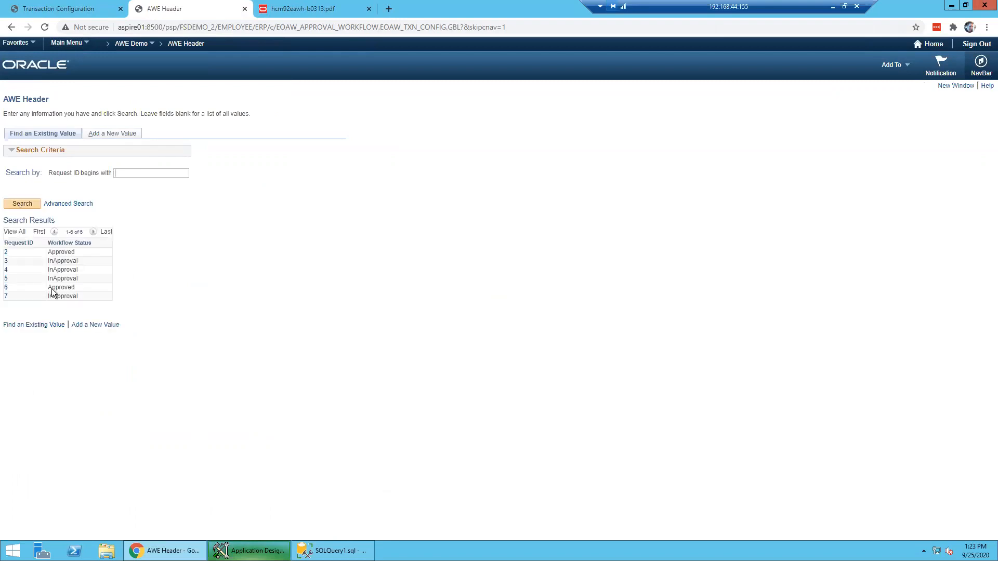
left_click(7, 296)
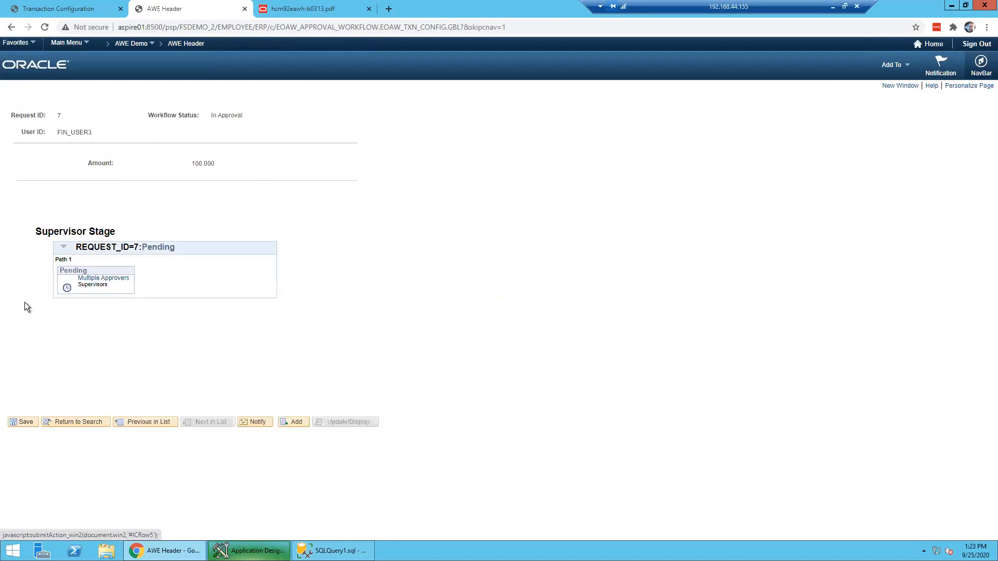
- Review request 7's multiple supervisor approvers, then return to the transaction configuration
left_click(89, 279)
left_click_drag(160, 99, 192, 107)
left_click(193, 108)
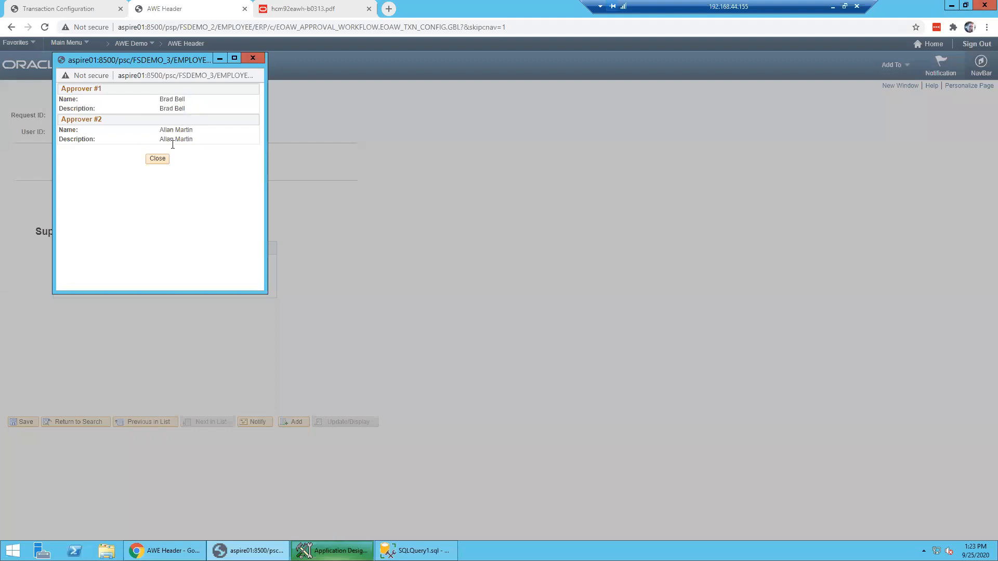
left_click(160, 160)
left_click(79, 9)
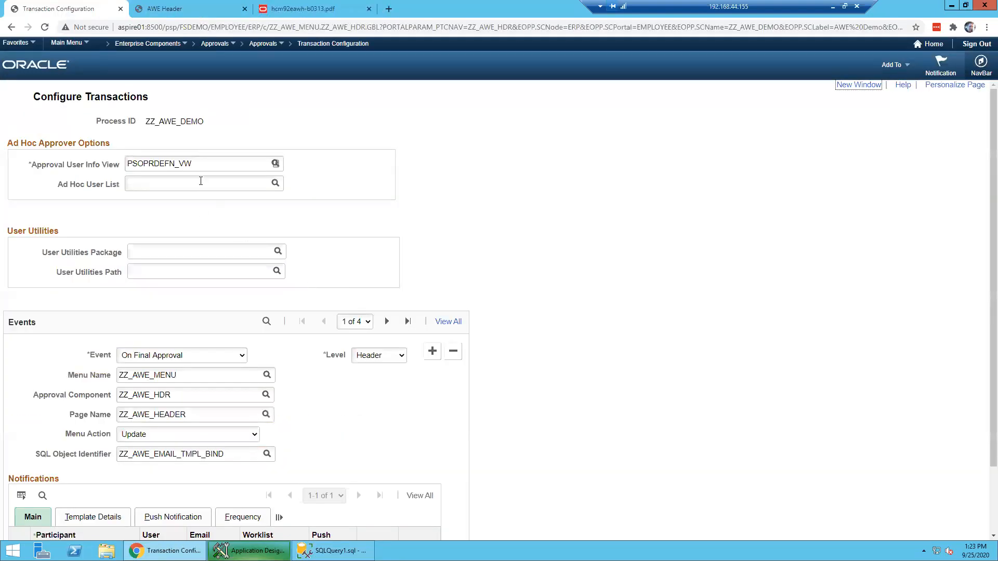
- Compare the PSOPRDEFN_VW user view with request 7's approver list once more
left_click_drag(194, 164, 118, 157)
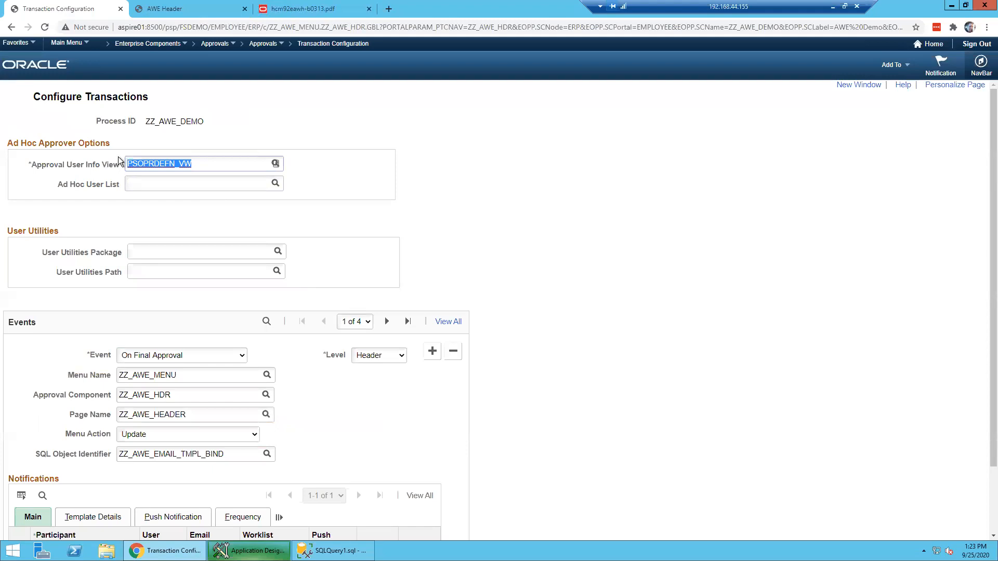
left_click(164, 8)
left_click(106, 278)
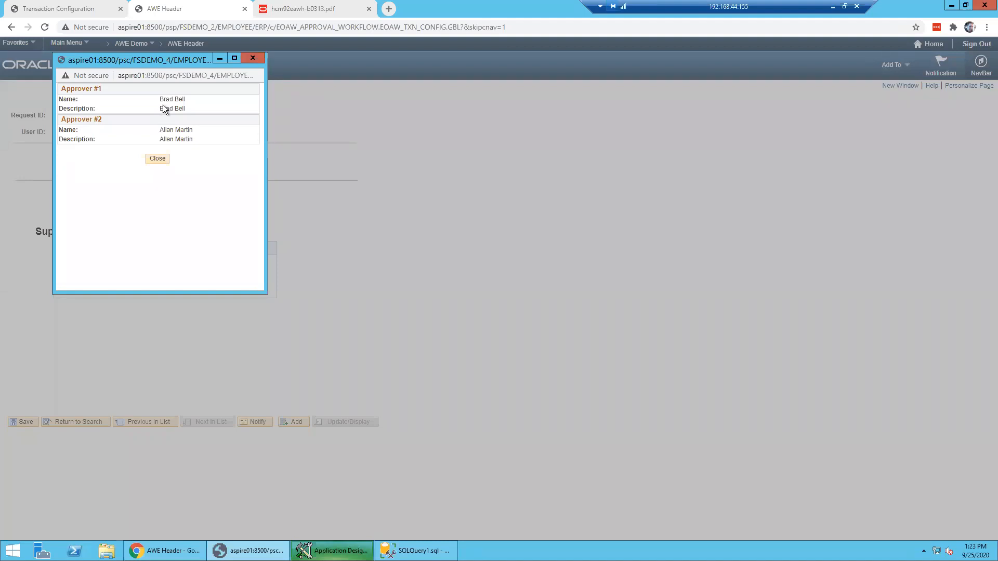
left_click(158, 159)
left_click(98, 9)
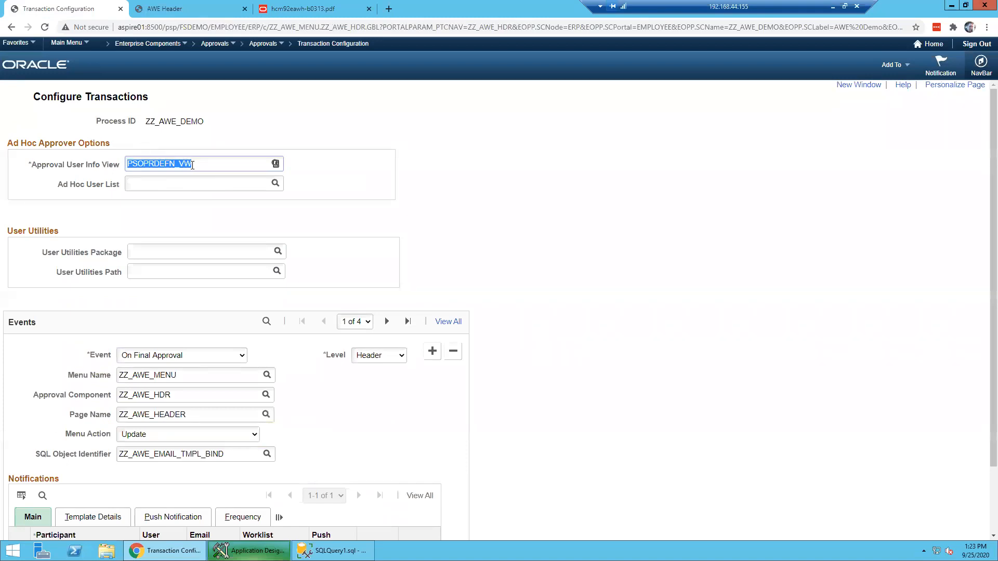
left_click(32, 152)
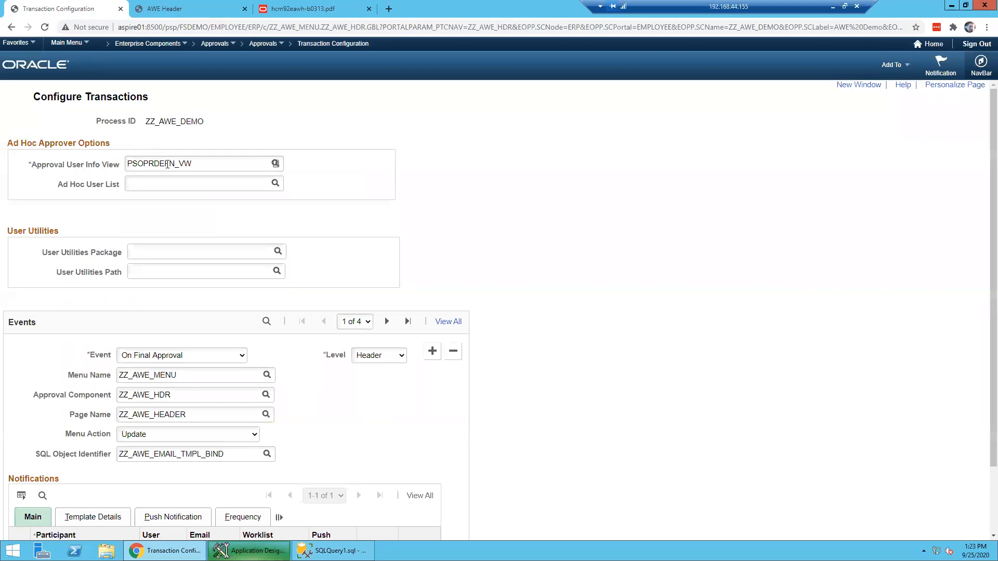
left_click_drag(59, 181, 113, 186)
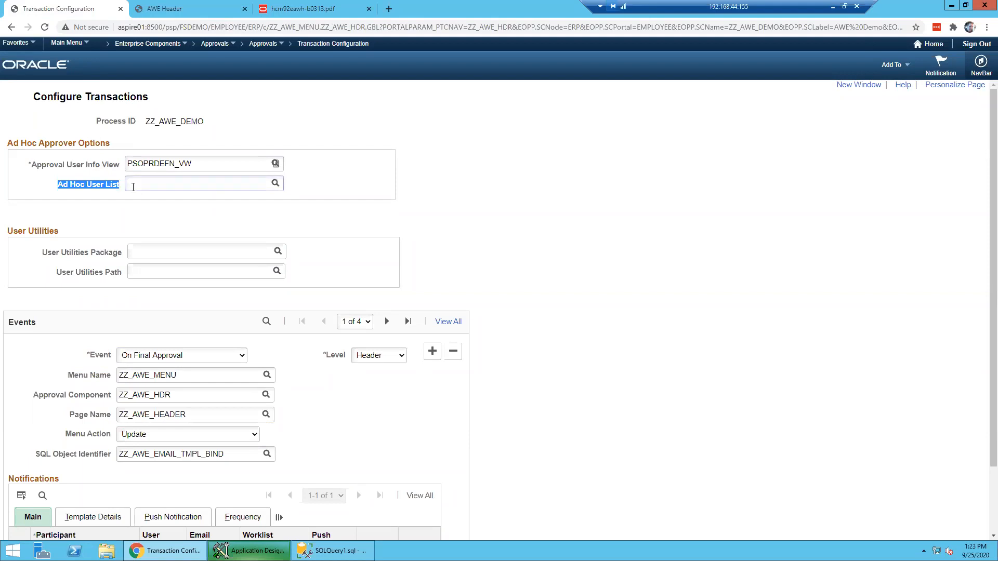
left_click(133, 187)
left_click(175, 178)
left_click(369, 201)
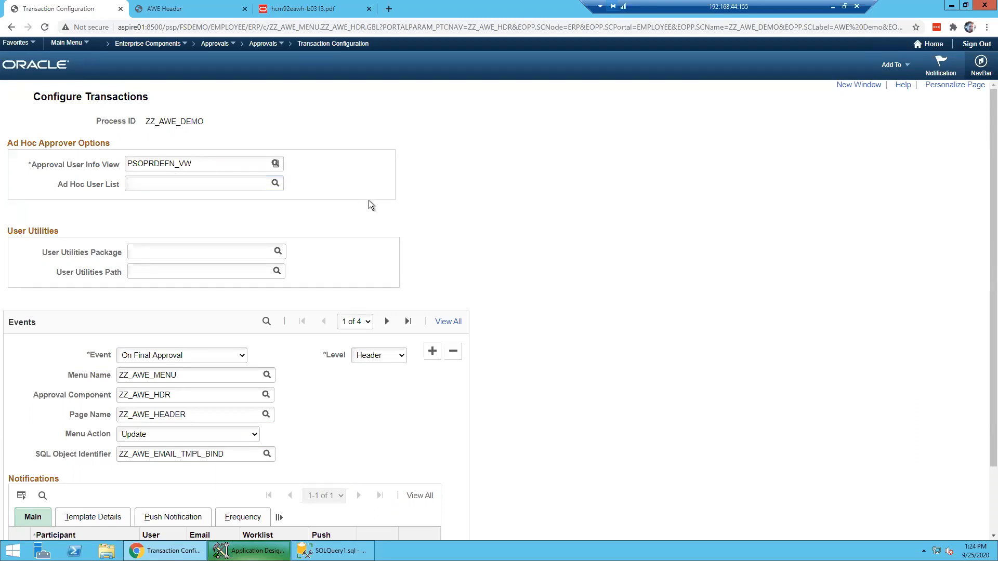
scroll(154, 219, "down", 1)
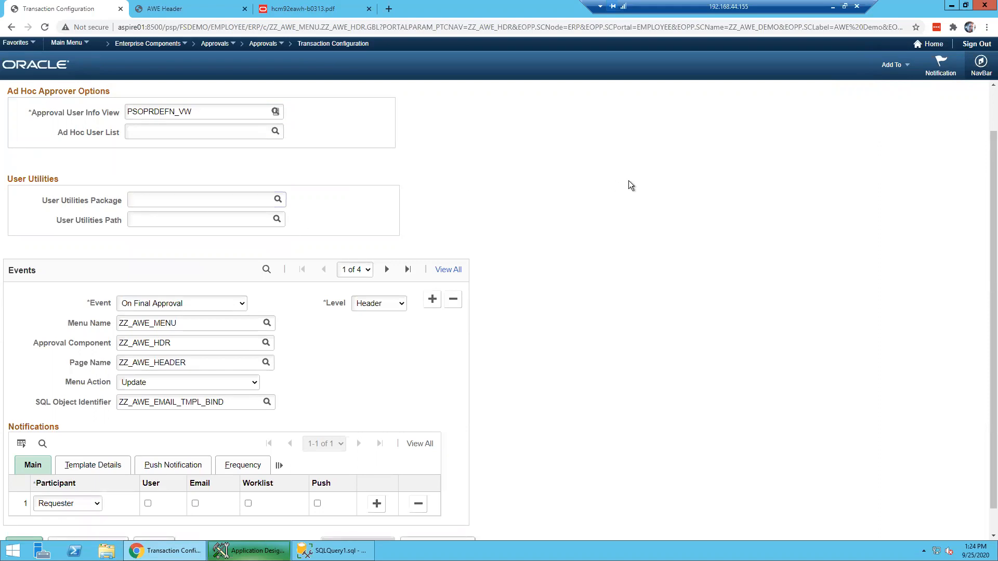
- Review the Event type options, leaving the event as On Final Approval
scroll(630, 186, "down", 1)
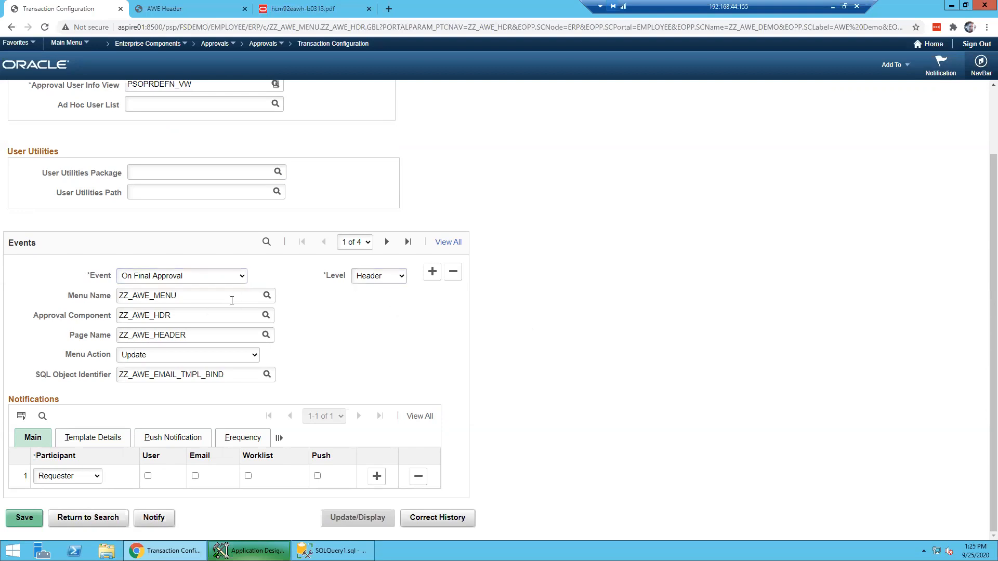
left_click(229, 280)
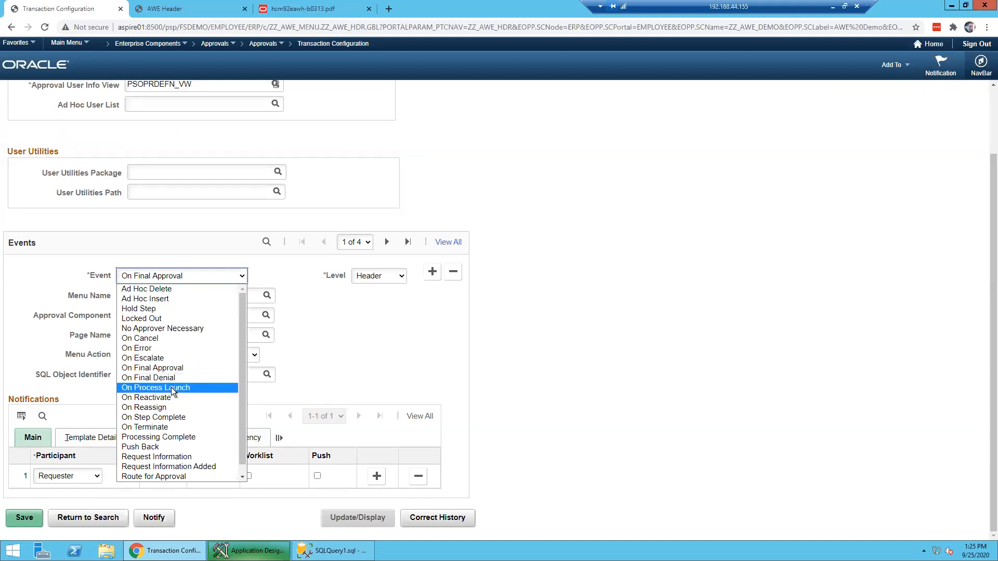
left_click(334, 342)
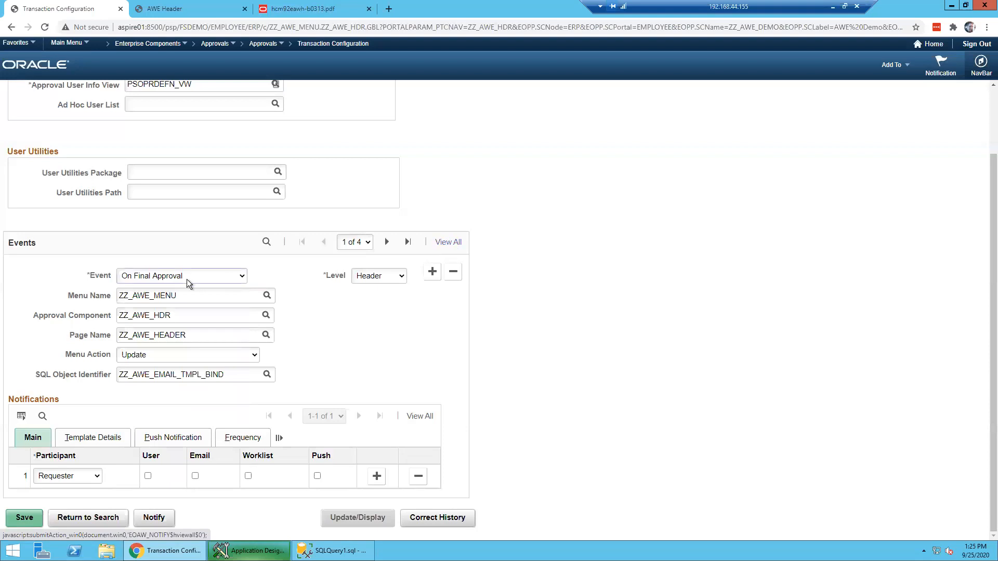
- Show all four configured ZZ_AWE_DEMO events with View All and scroll through them
left_click(449, 243)
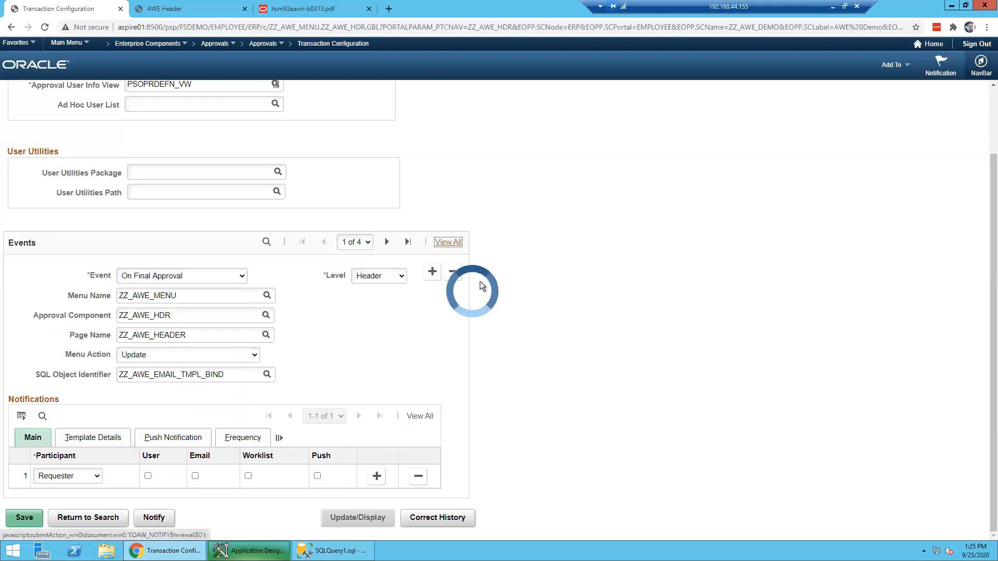
scroll(558, 338, "down", 2)
scroll(557, 335, "down", 1)
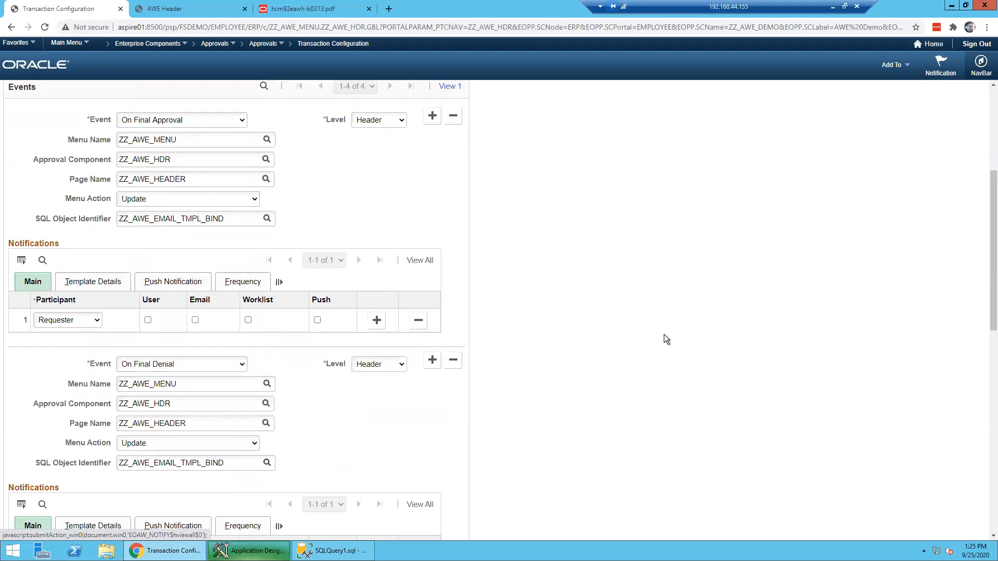
scroll(663, 336, "down", 3)
scroll(279, 235, "up", 3)
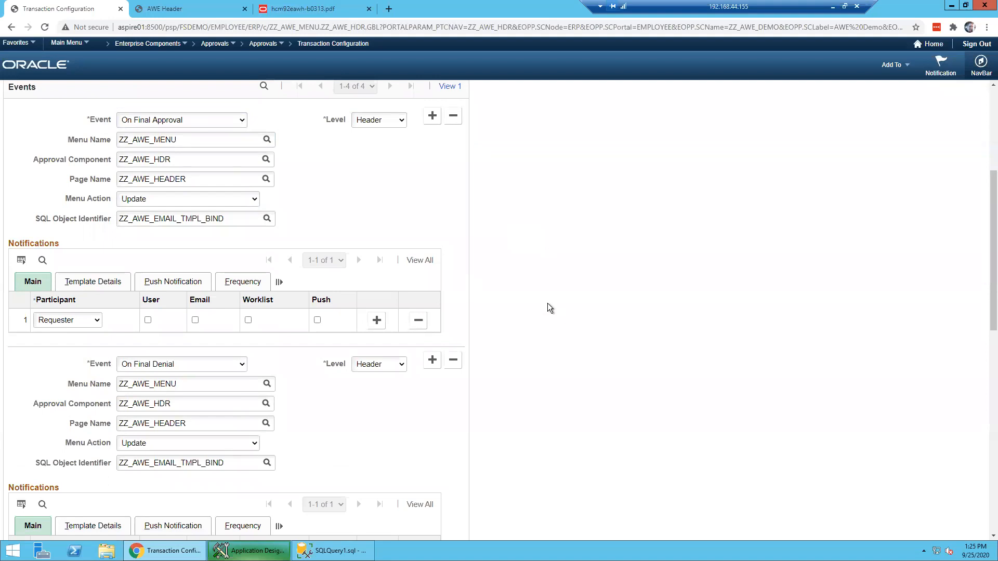
scroll(549, 306, "down", 5)
scroll(164, 303, "down", 1)
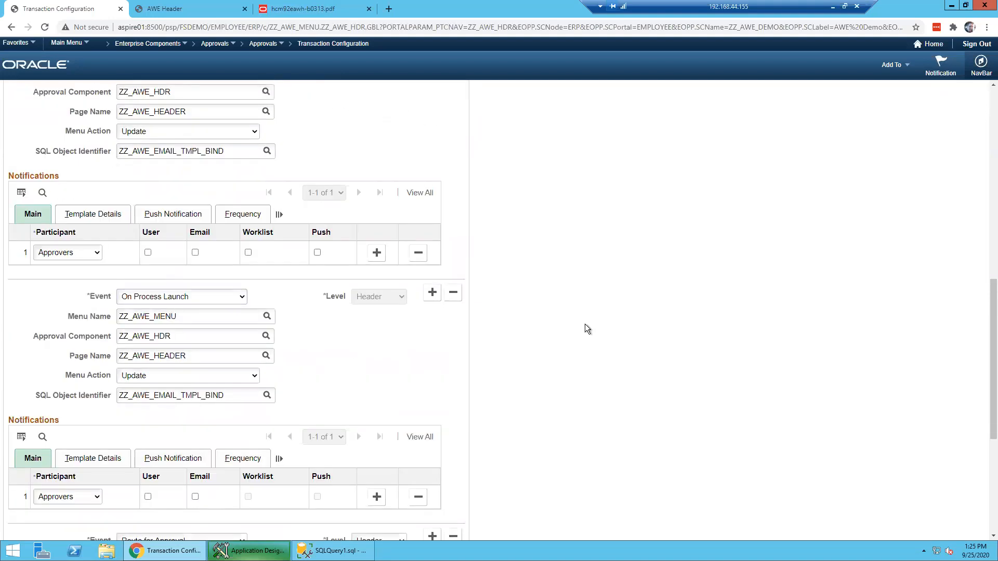
scroll(584, 323, "down", 2)
- Glance at the AWE Header tab, return to the events, and list the notification participant types
left_click(182, 9)
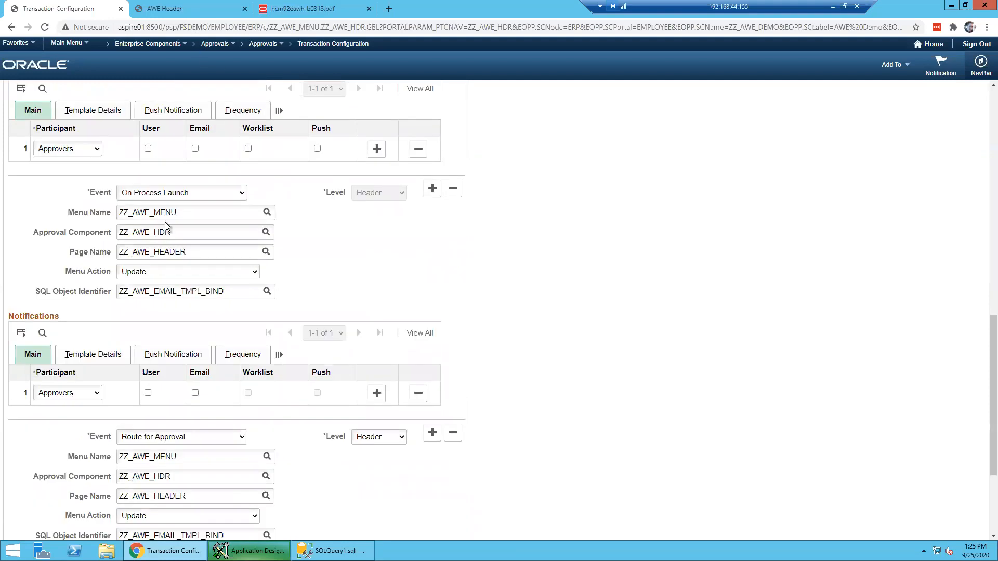
key("ctrl+shift+Tab")
scroll(544, 397, "down", 2)
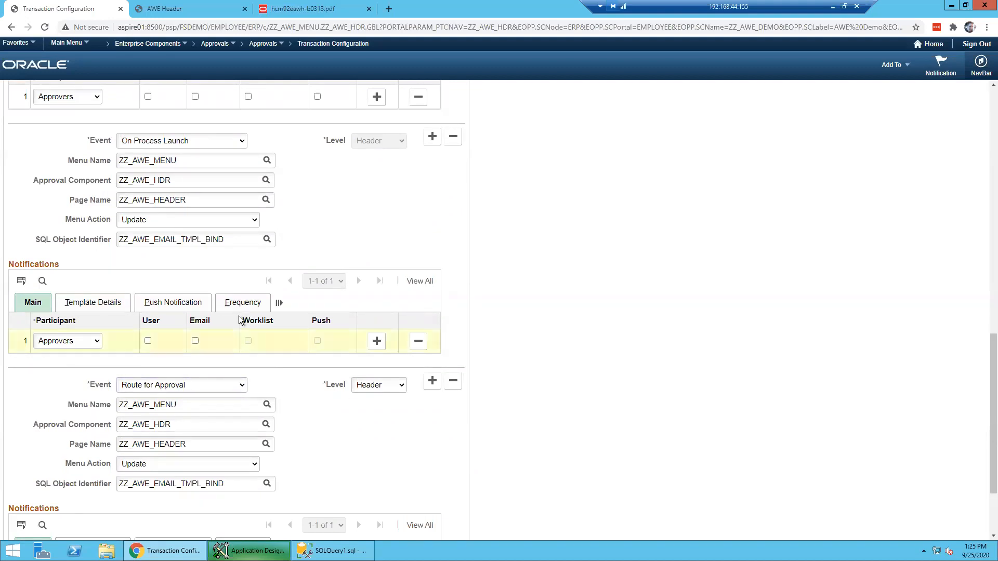
scroll(286, 338, "up", 8)
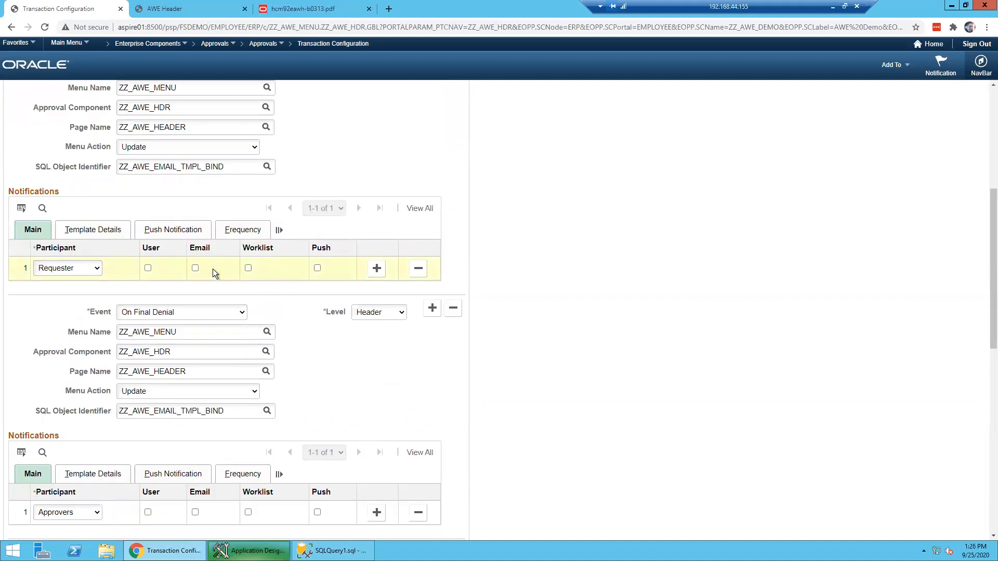
left_click(92, 269)
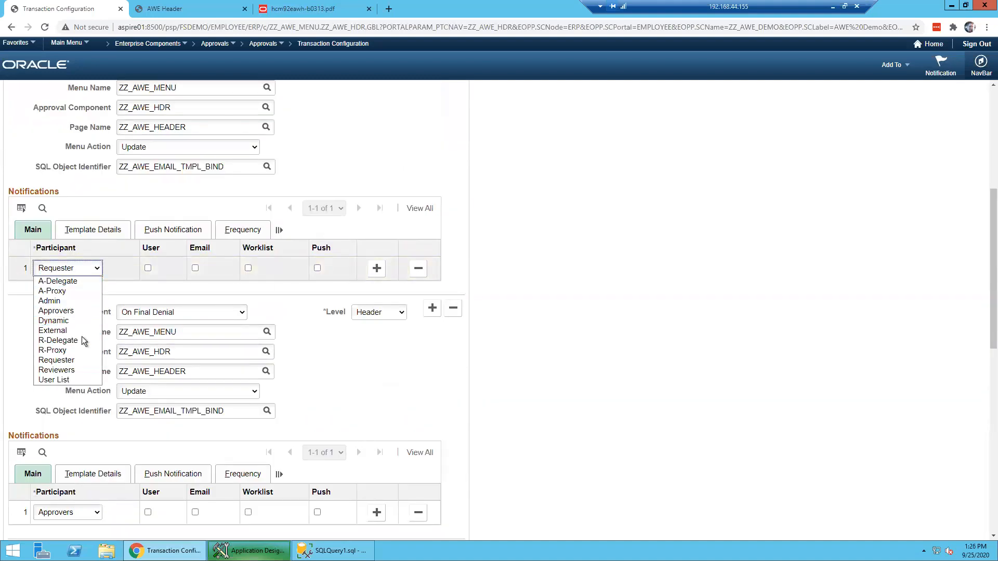
- Keep Requester as the participant and look over its email, template and push settings
left_click(136, 270)
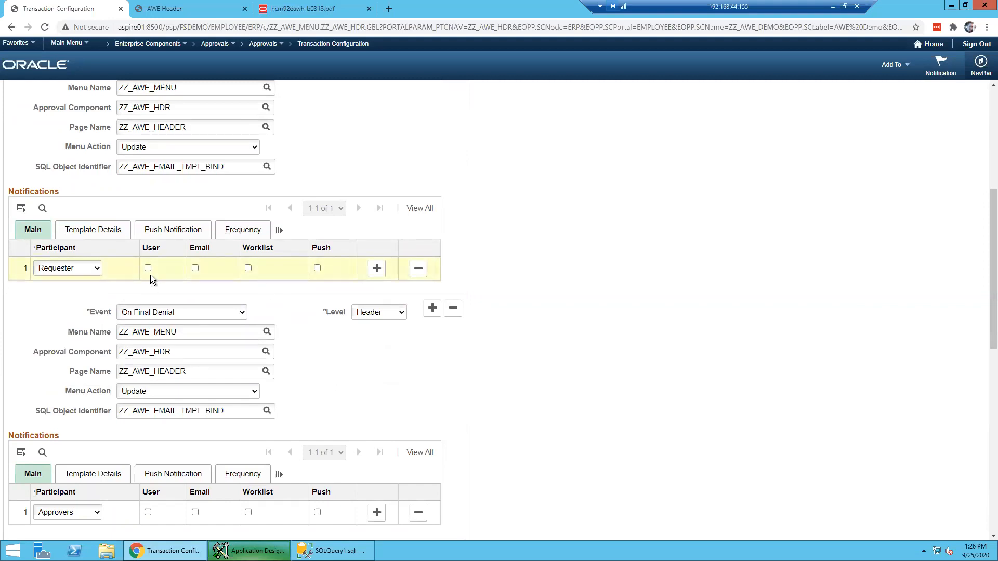
left_click(195, 268)
left_click(375, 268)
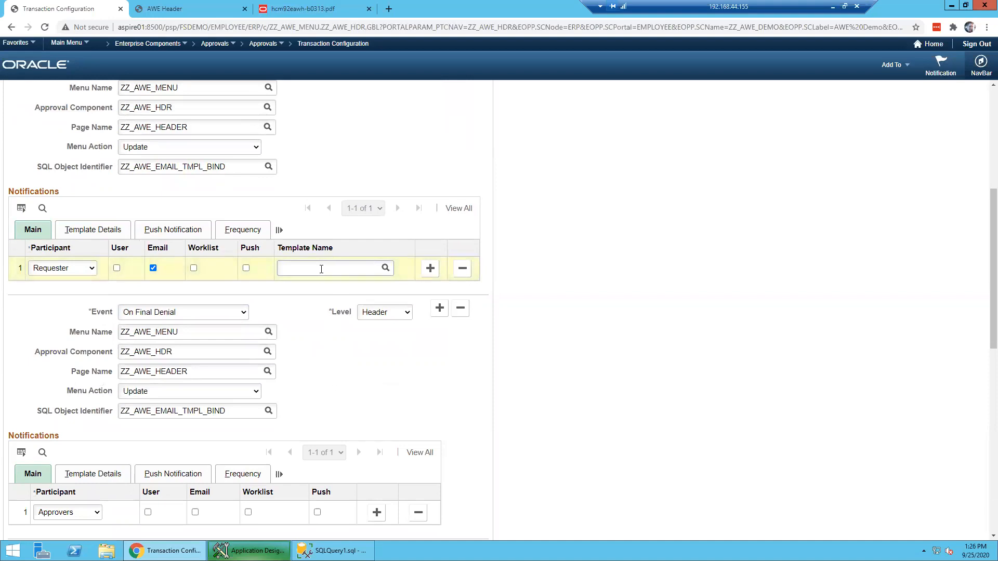
left_click(77, 229)
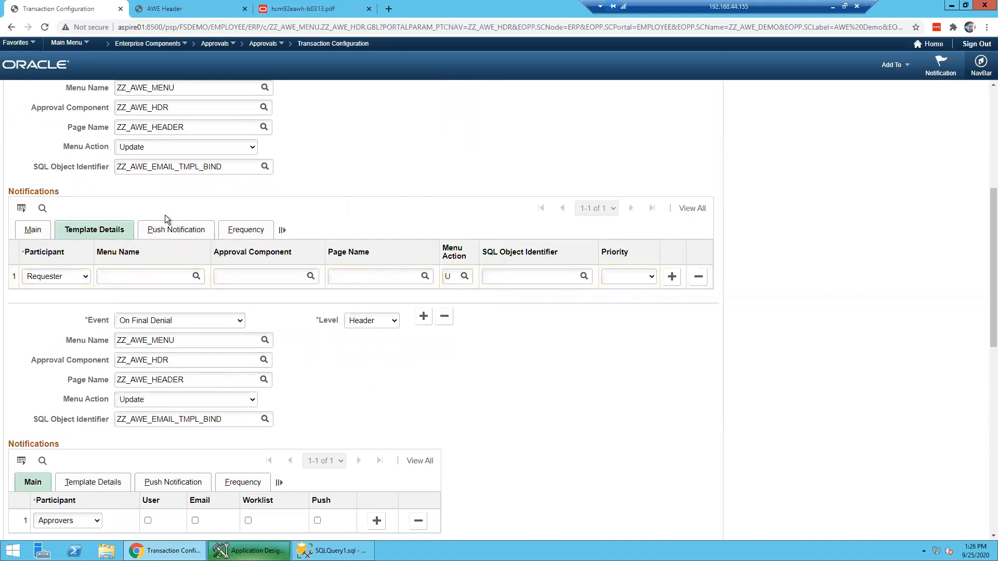
left_click(166, 229)
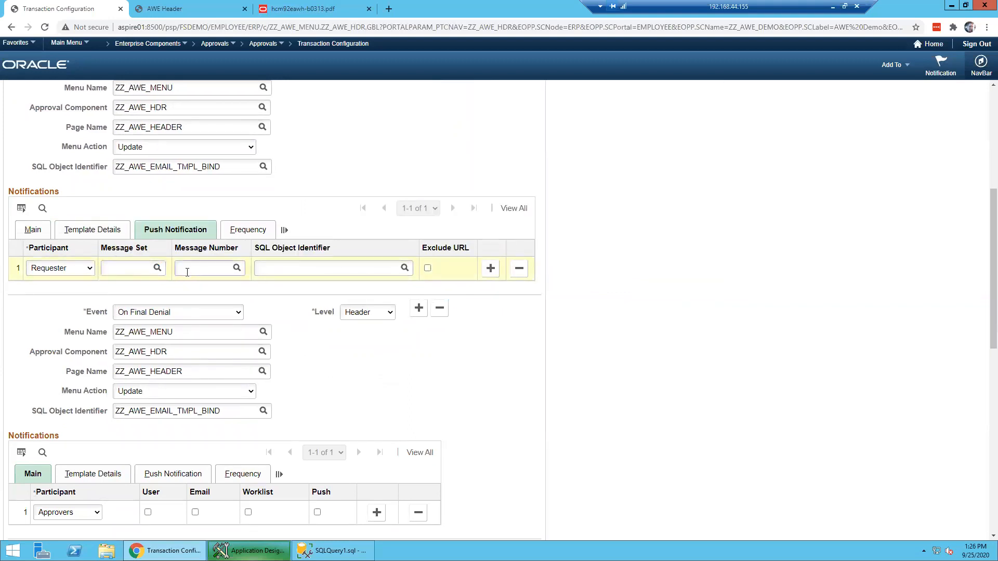
- Check the Requester's frequency (Number of Hours, Max Notification 1), then uncheck its Email delivery
left_click(241, 233)
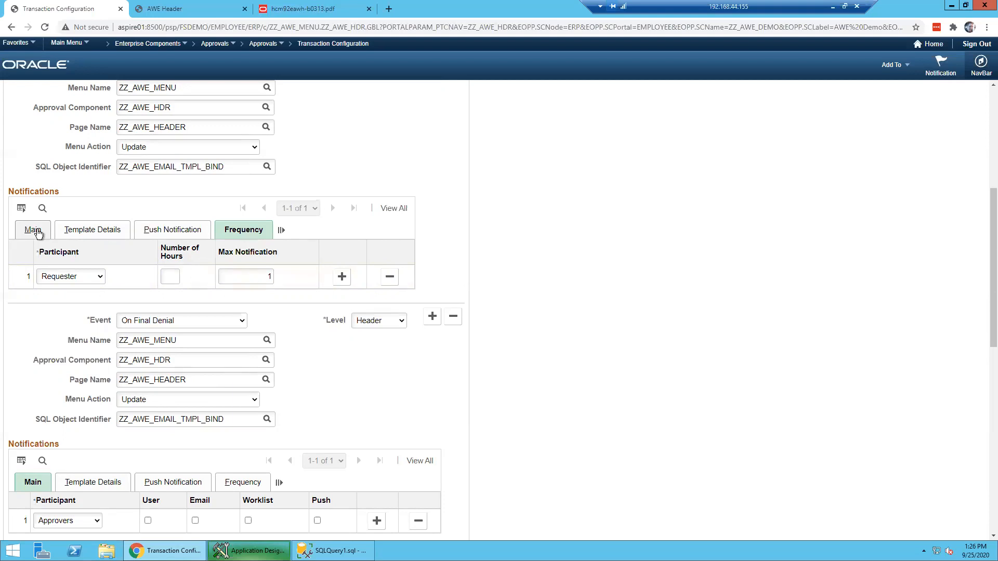
left_click(172, 276)
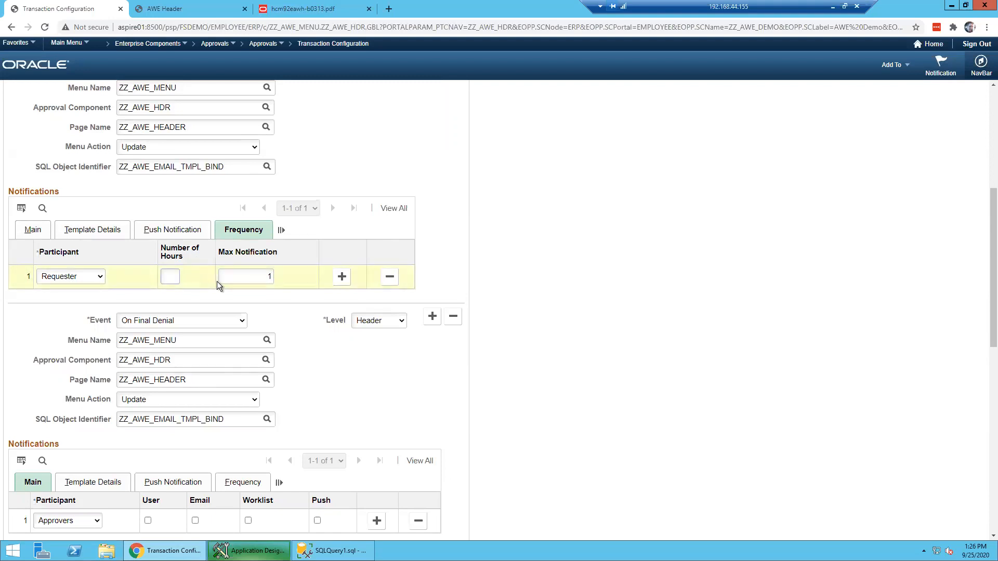
key("Tab")
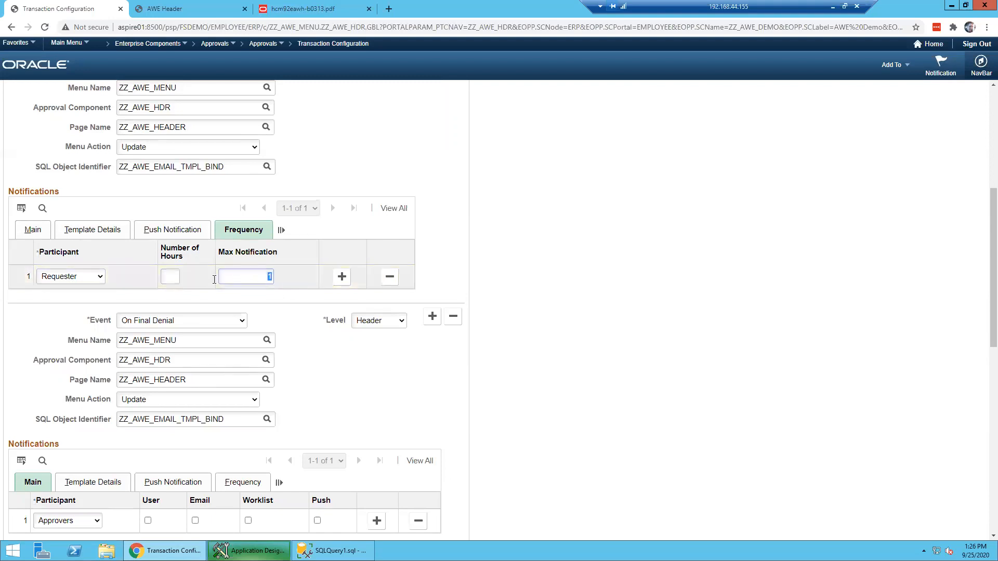
left_click(41, 234)
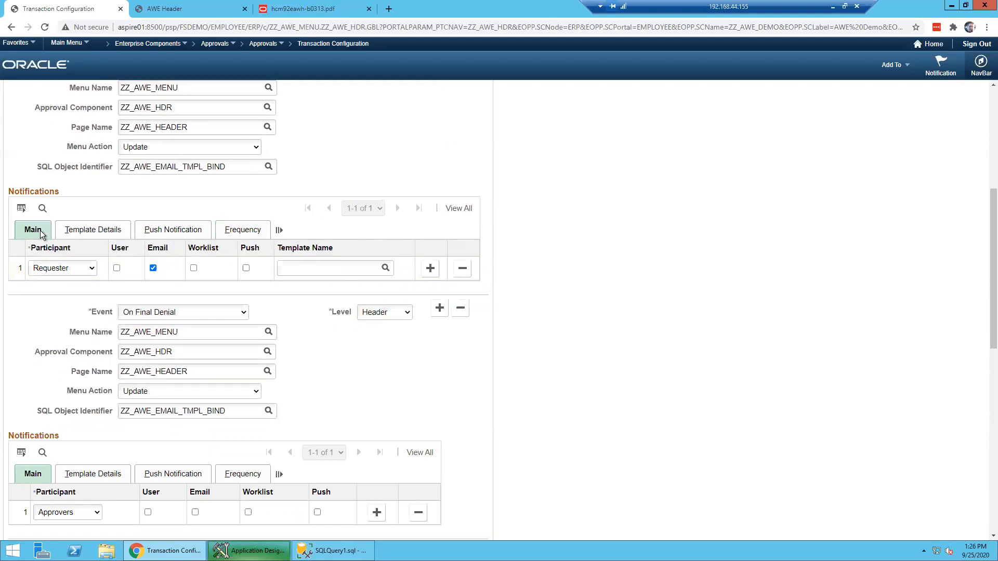
left_click(151, 269)
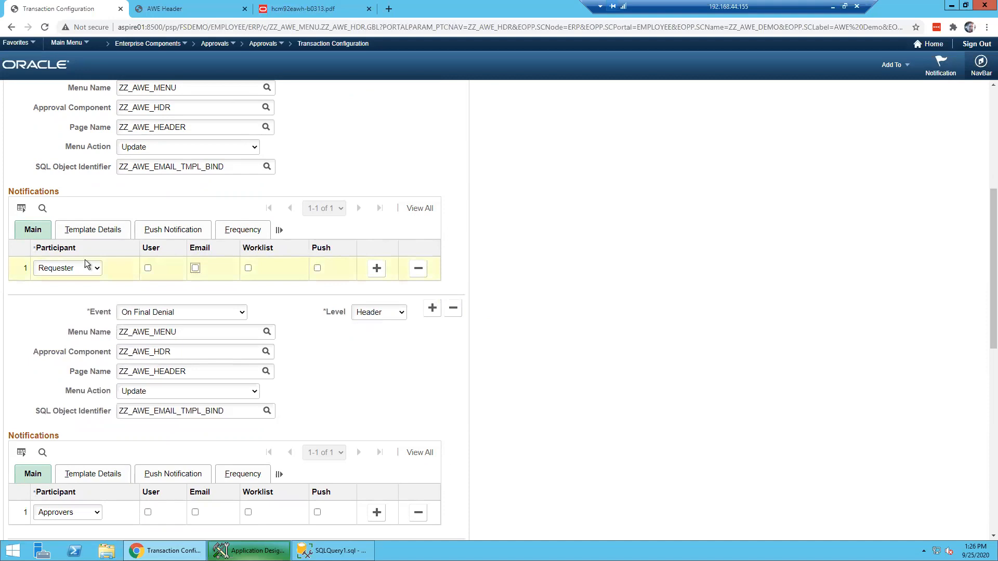
- Scroll over the ZZ_AWE_DEMO events, then open the Approvals breadcrumb menu of setup pages
scroll(209, 260, "up", 1)
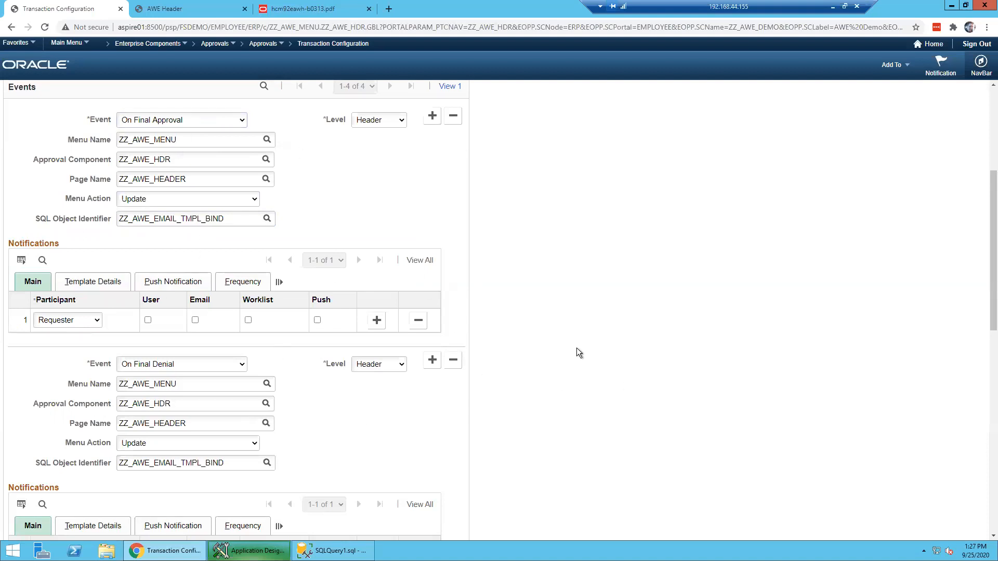
scroll(576, 348, "down", 9)
scroll(576, 347, "up", 15)
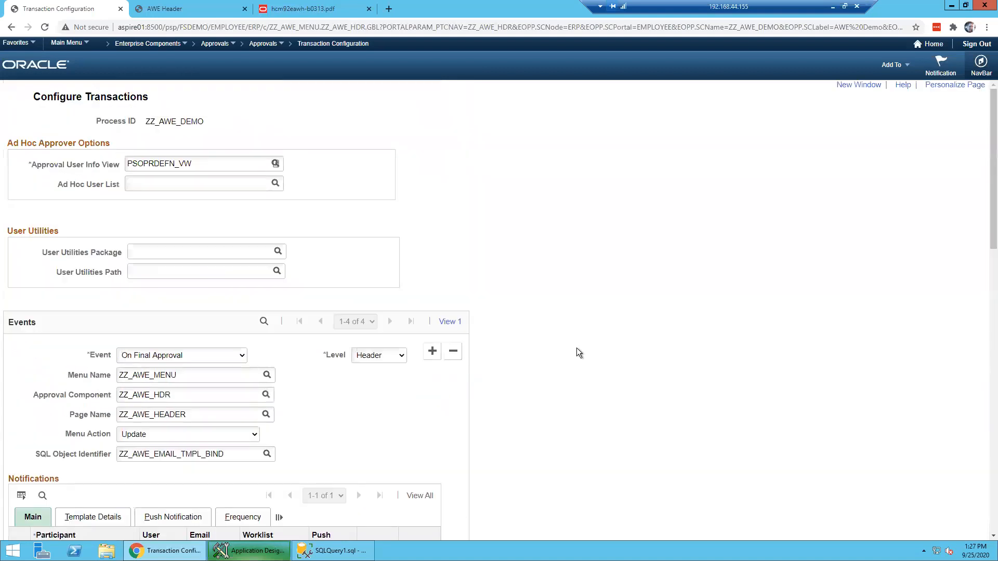
left_click(267, 45)
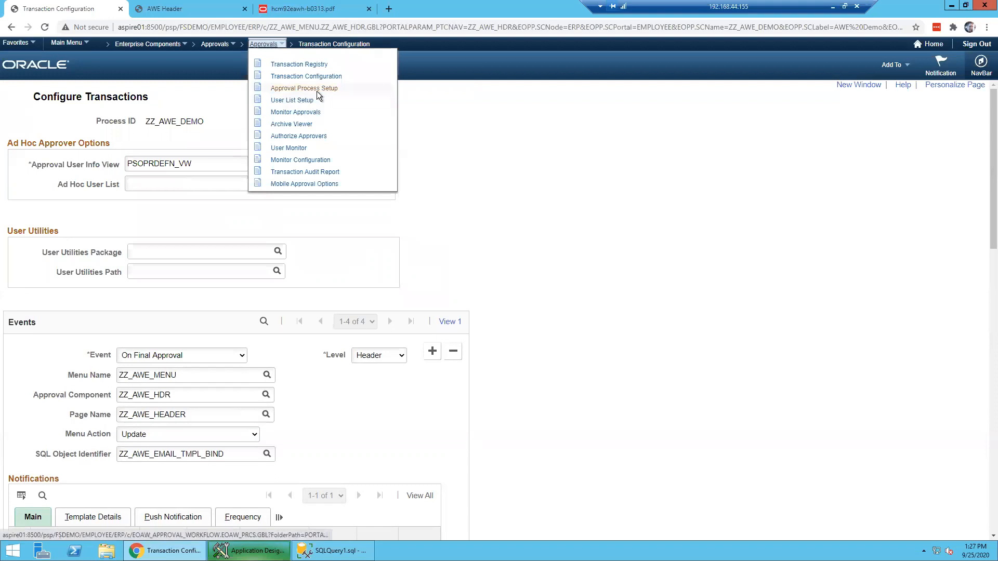
- Go to Approval Process Setup without saving and open the ZZ_AWE_DEMO definition dated 01/02/1901
left_click(317, 89)
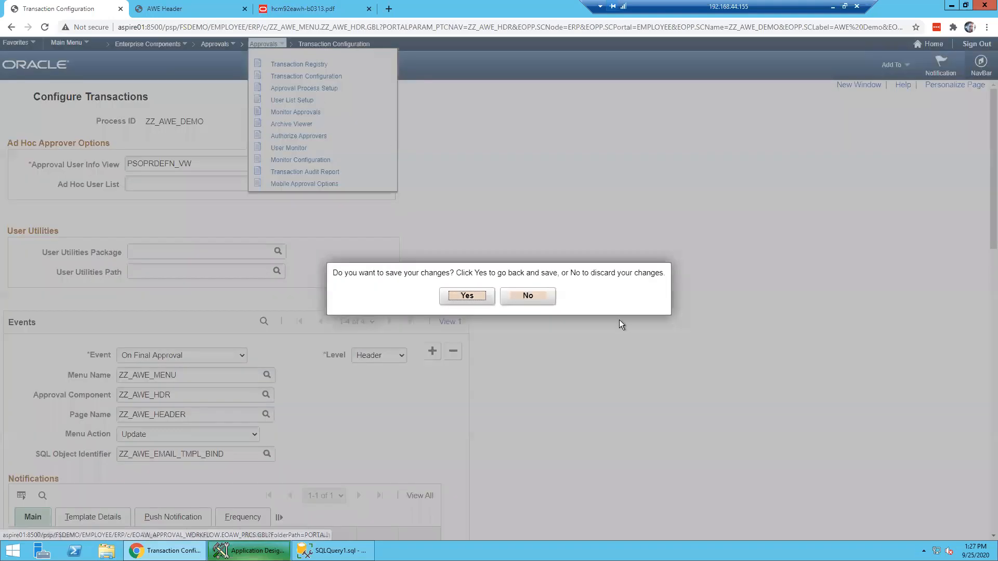
left_click(527, 296)
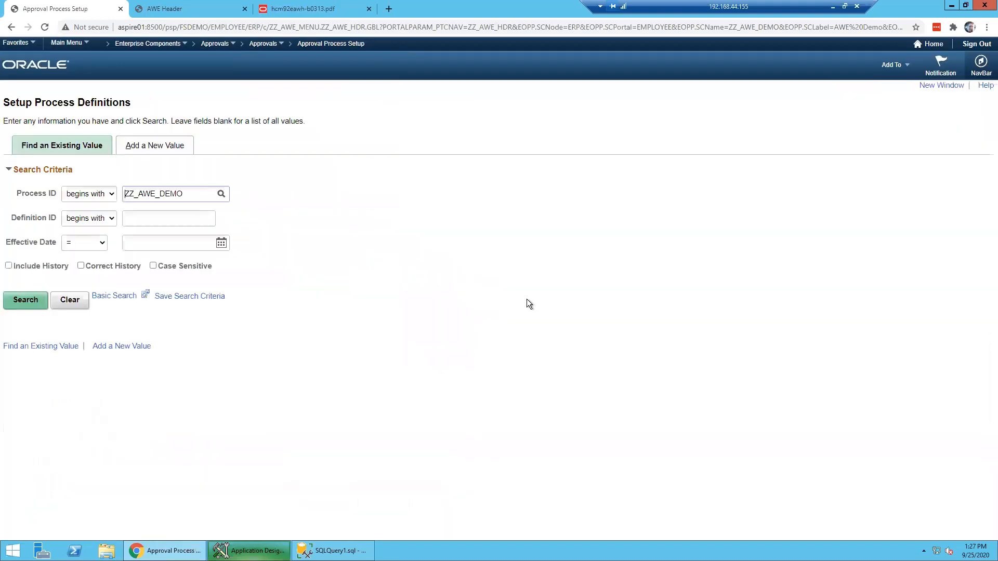
key("Return")
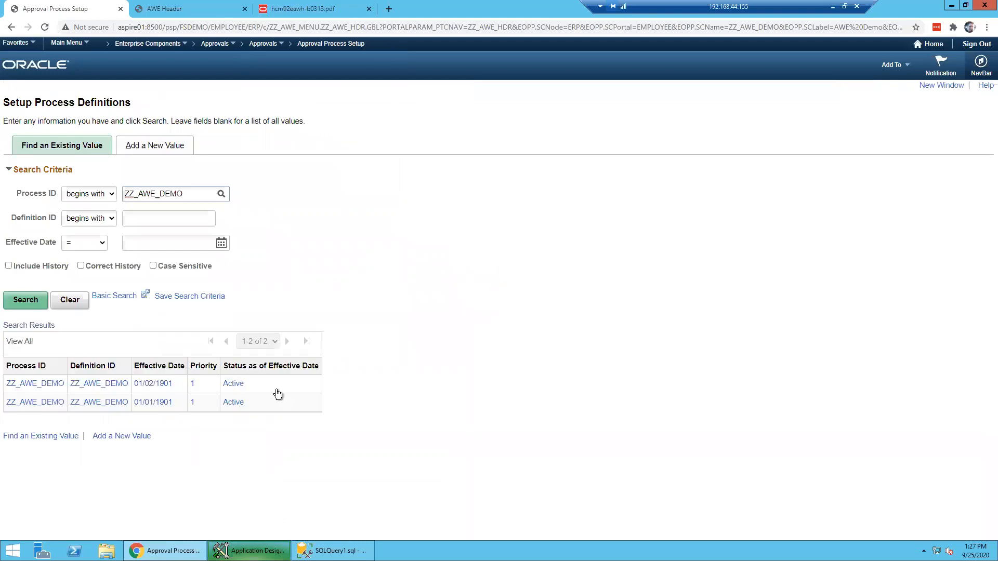
left_click(90, 385)
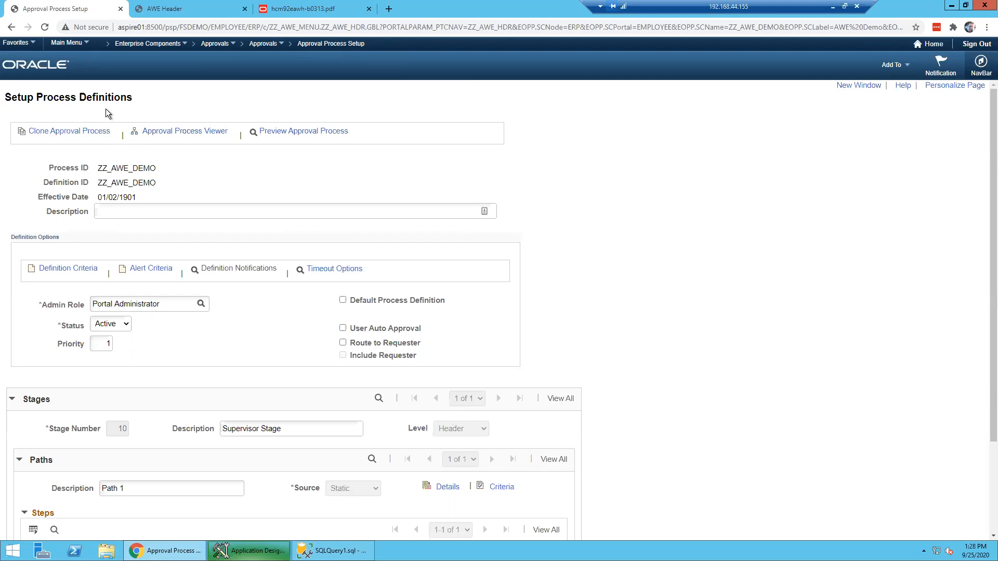
- Switch back to the AWE Header tab showing request 7 In Approval
left_click(156, 9)
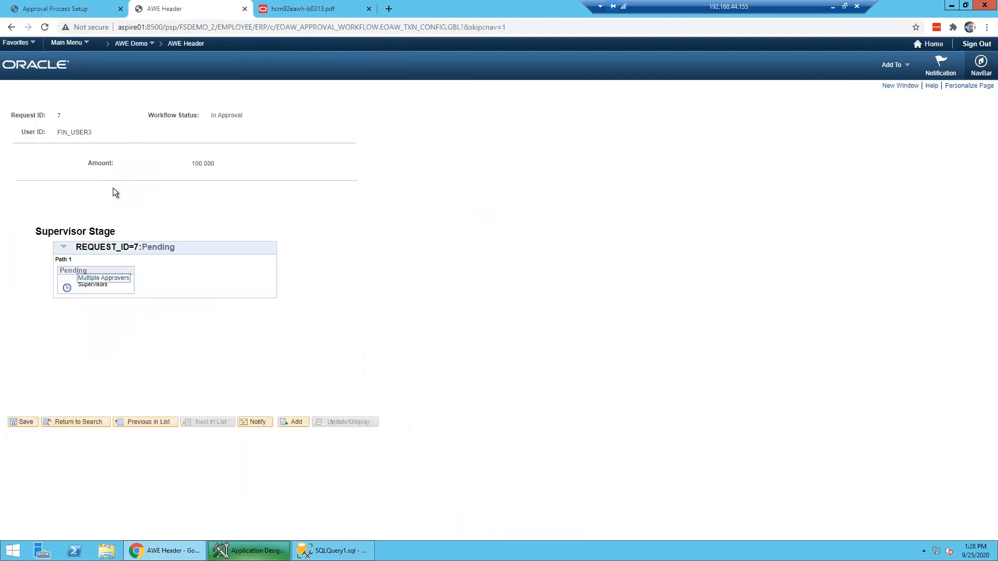
- Add a new AWE Header request, then return to the ZZ_AWE_DEMO process definition tab
left_click(179, 45)
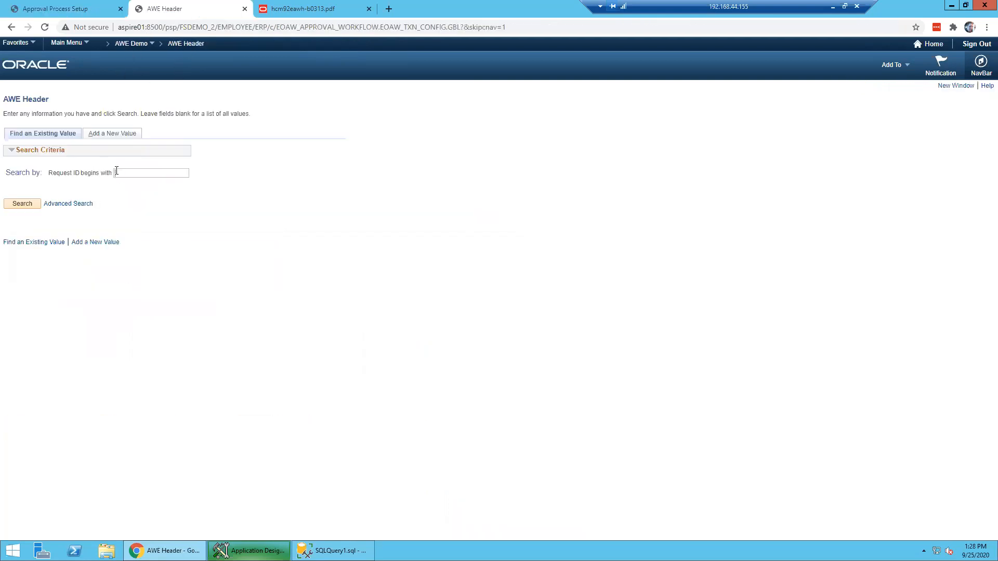
left_click(113, 135)
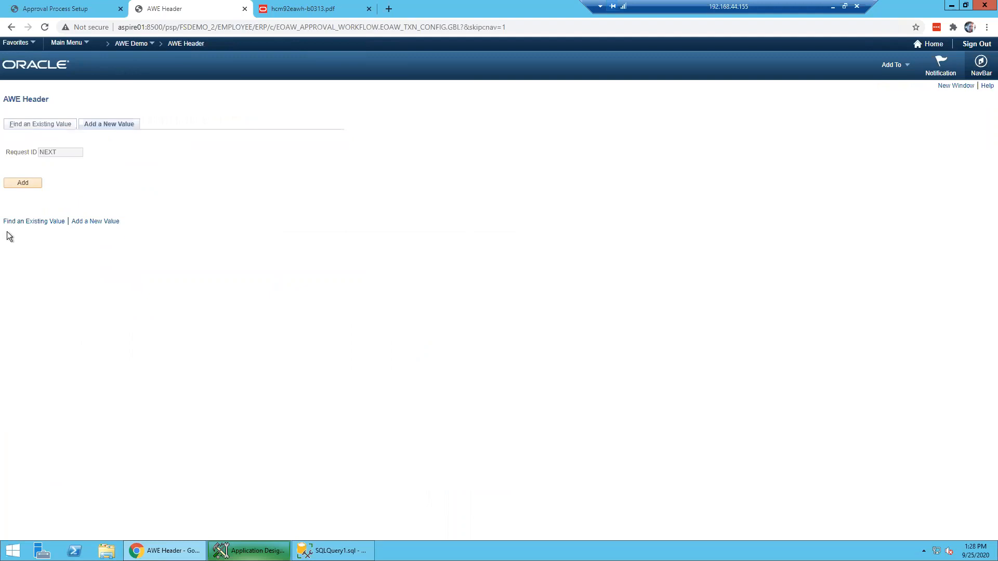
left_click(23, 184)
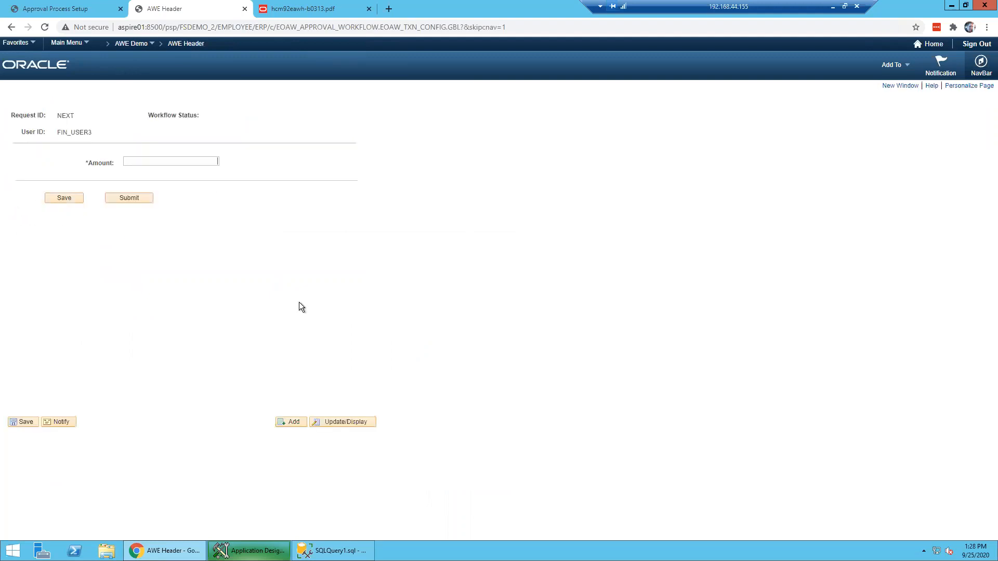
left_click(72, 10)
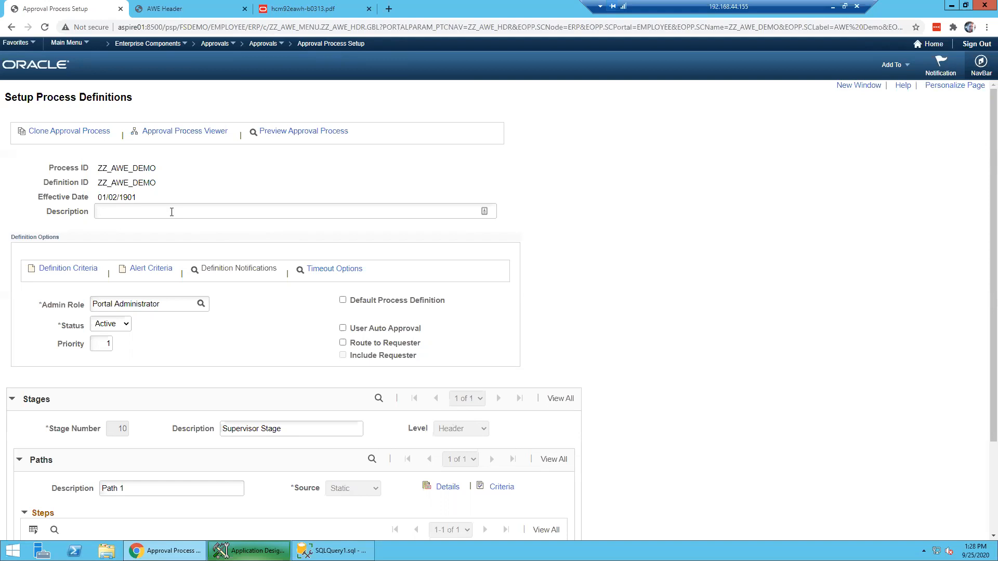
- Highlight the ZZ_AWE_DEMO Process ID, scroll to the Supervisor step grid, and minimize the remote session
double_click(145, 167)
left_click(155, 166)
scroll(647, 332, "down", 1)
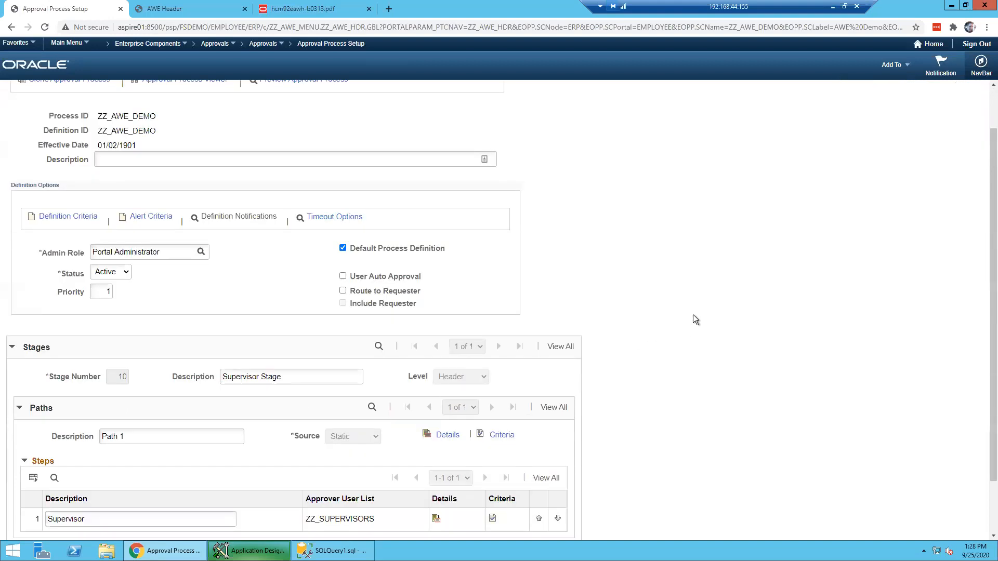
scroll(185, 399, "down", 1)
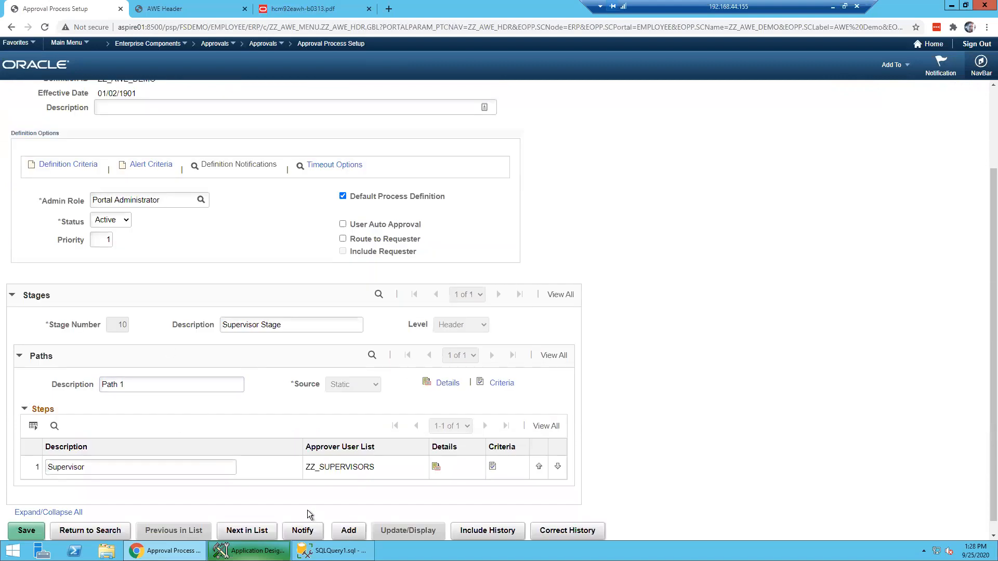
left_click(833, 6)
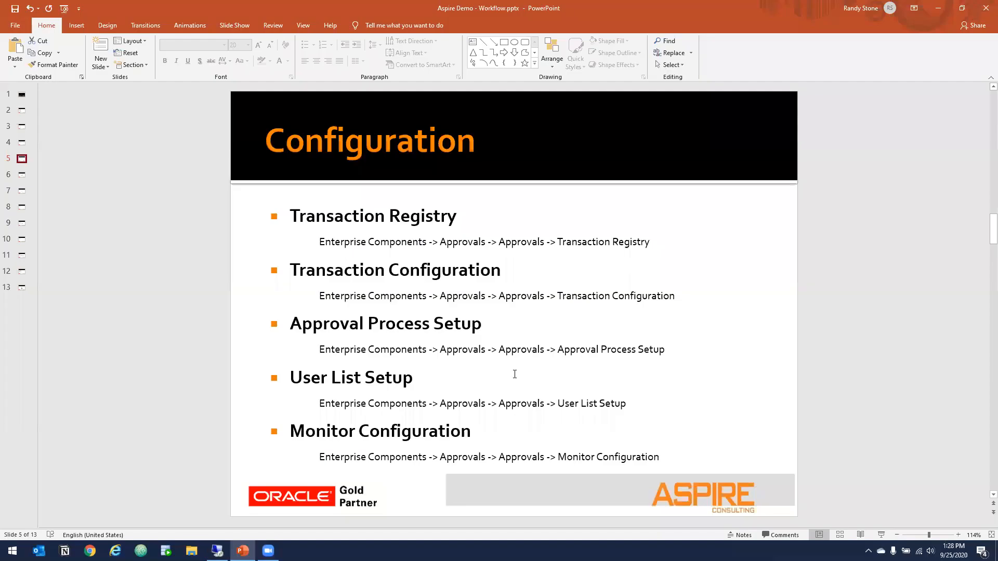
- Select slide 6, Stages/Paths/Steps, and start the slide show from it
left_click(371, 270)
left_click(23, 170)
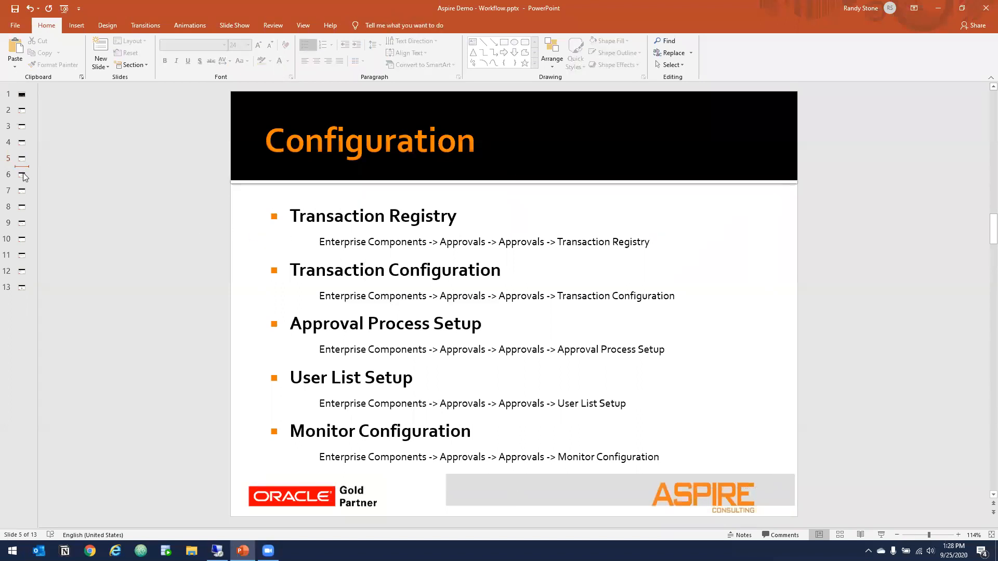
left_click(22, 175)
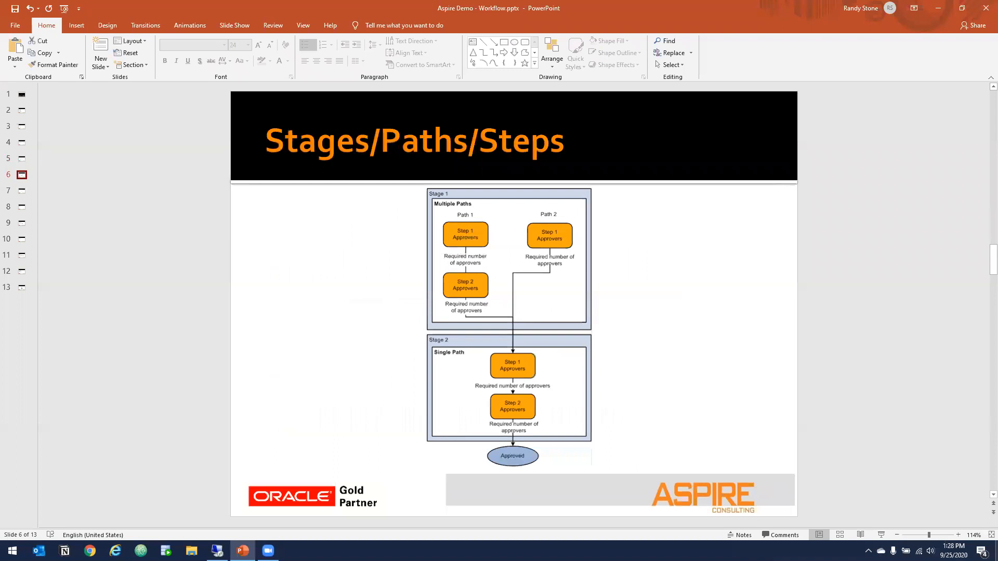
left_click(880, 535)
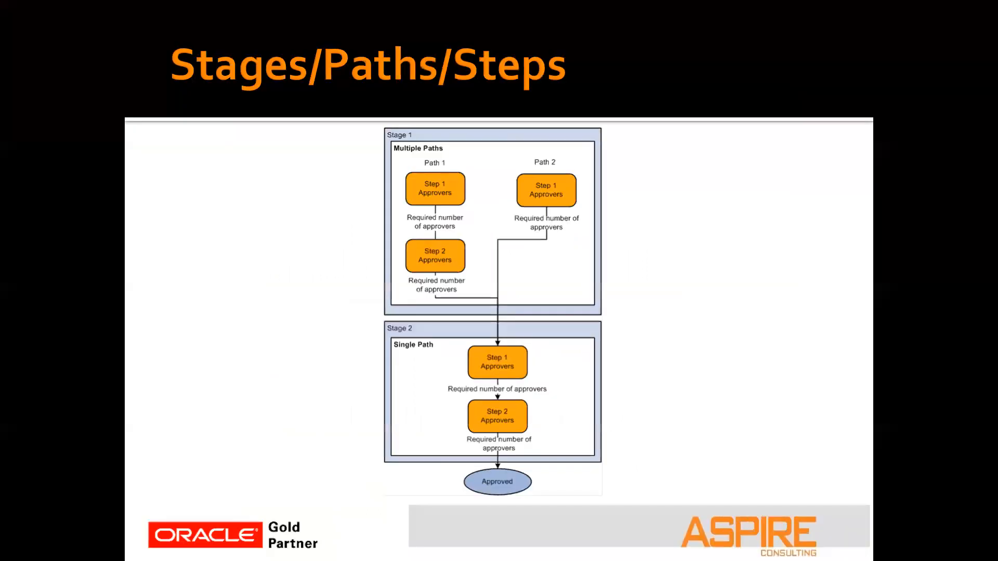
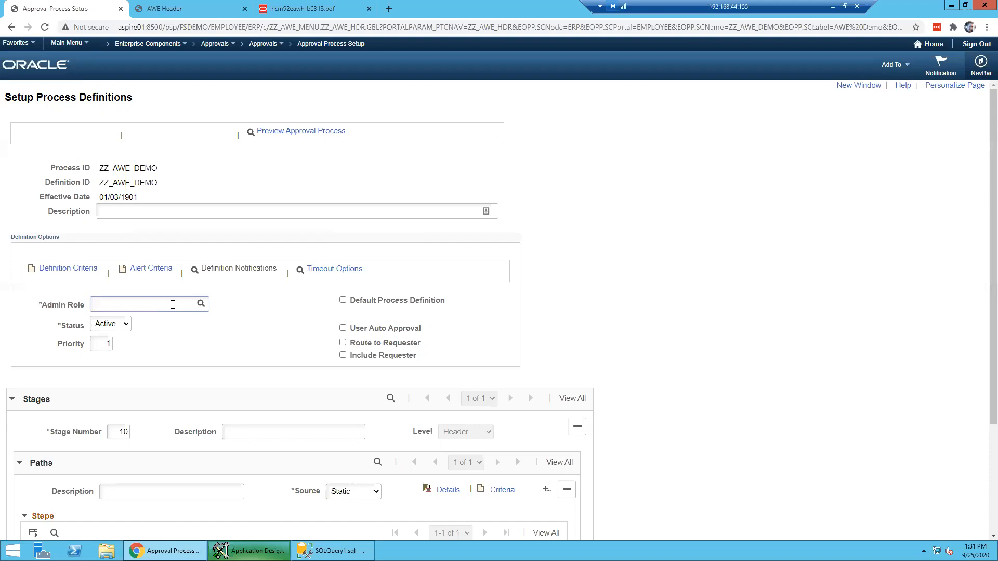
- Set ZZ_AWE_DEMO's admin role to Portal Administrator and mark it as the default process definition
type("PeopleSoft")
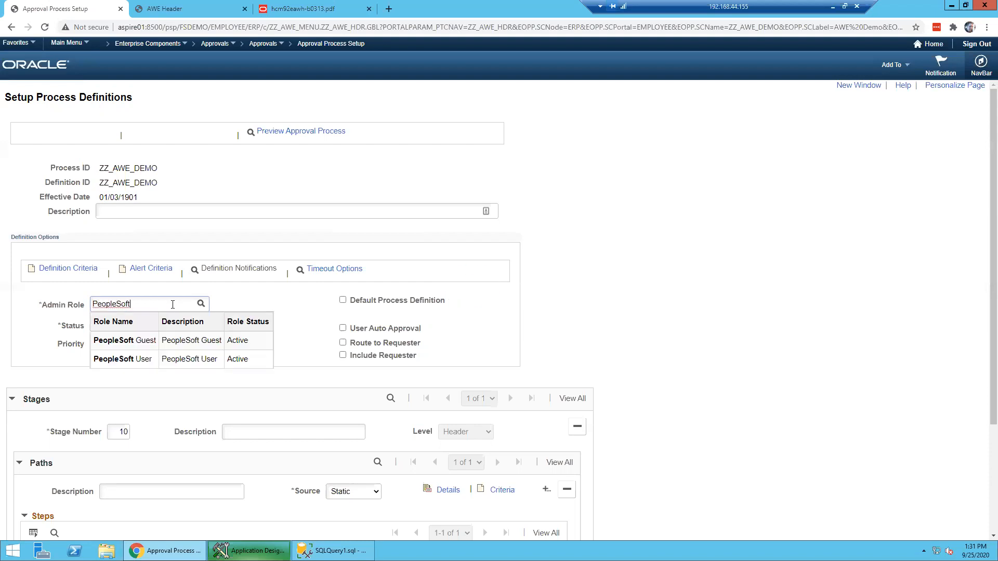
key("BackSpace")
key("BackSpace")
key("BackSpace")
key("BackSpace")
key("BackSpace")
key("BackSpace")
type("Portal")
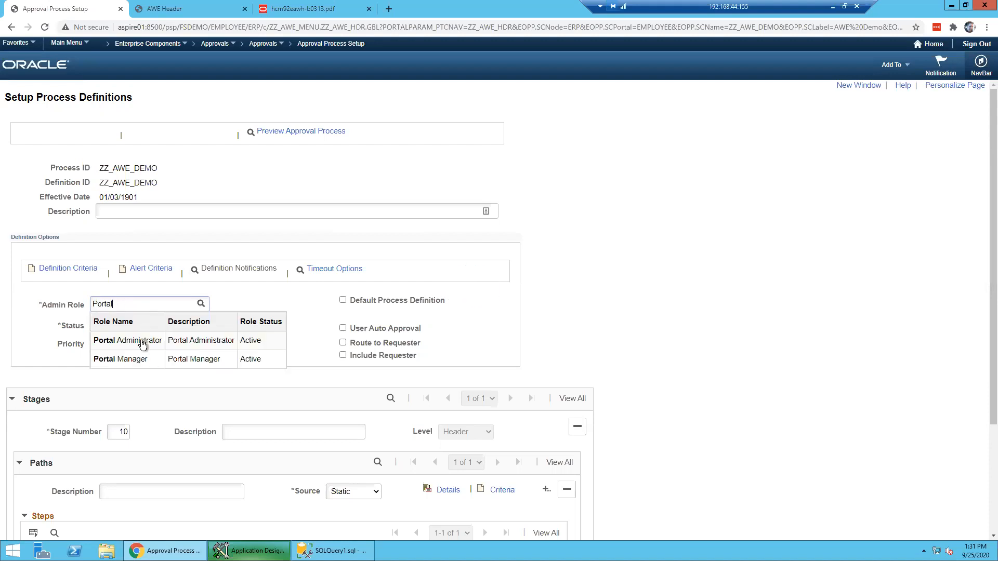
left_click(142, 344)
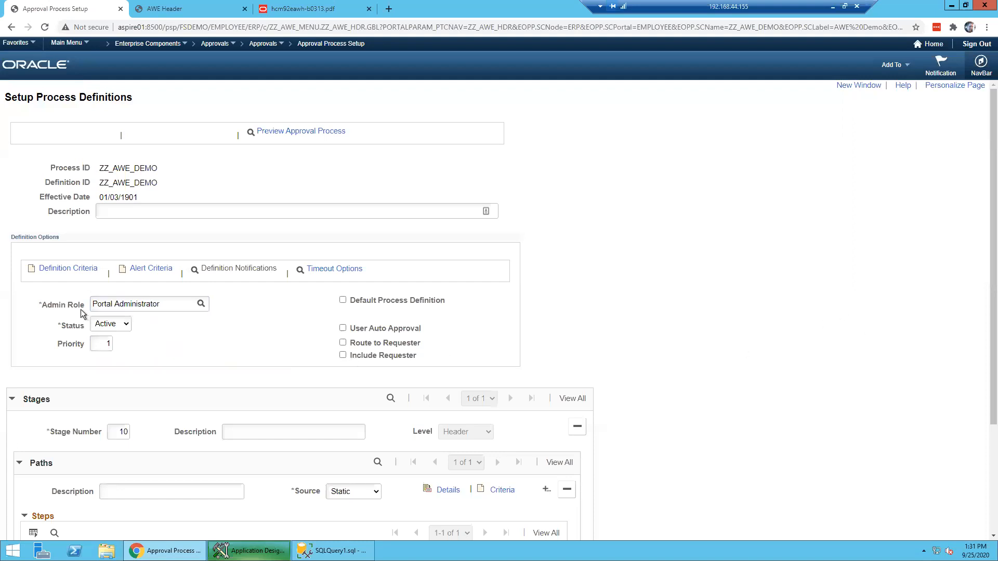
scroll(80, 310, "down", 1)
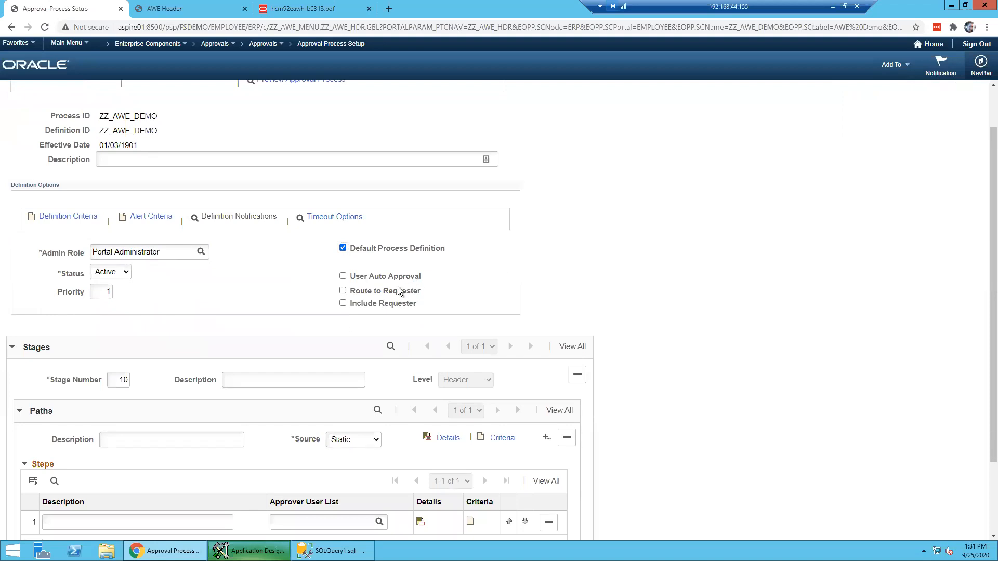
left_click(761, 255)
scroll(762, 255, "down", 2)
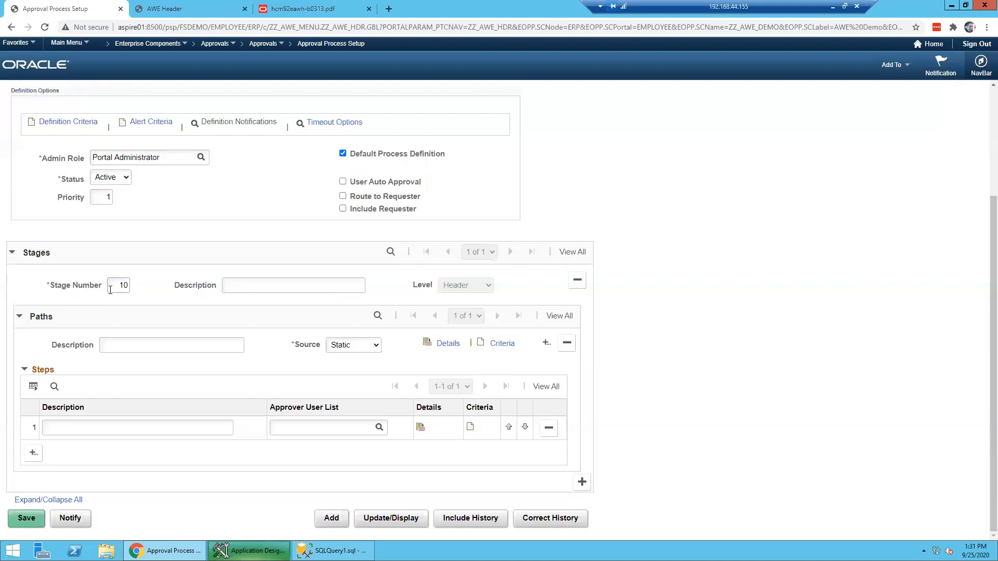
- Enter 'Stage 1' as the stage description and 'Path 1' as the path description
left_click(229, 289)
type("Stage 1")
key("ctrl+a")
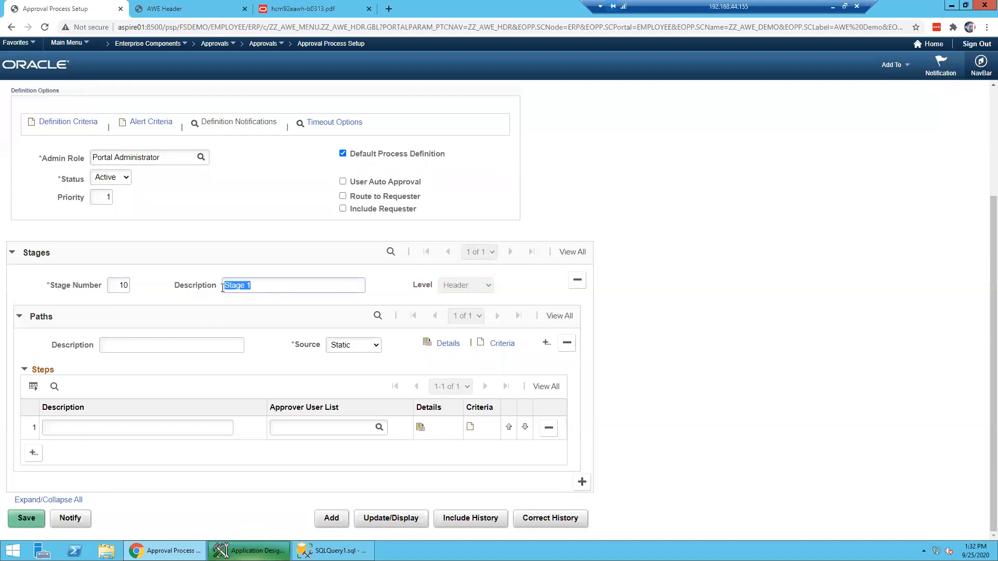
left_click(187, 341)
left_click(202, 286)
left_click(167, 346)
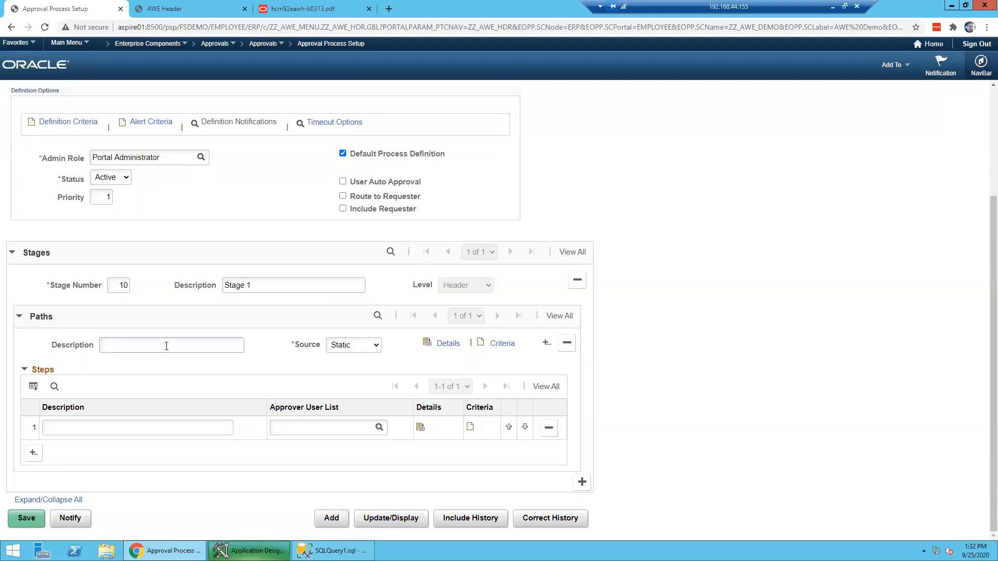
type("Path 1")
key("Tab")
- Add a Supervisor step with ZZ_SUPERVISORS as its approver user list
left_click(148, 427)
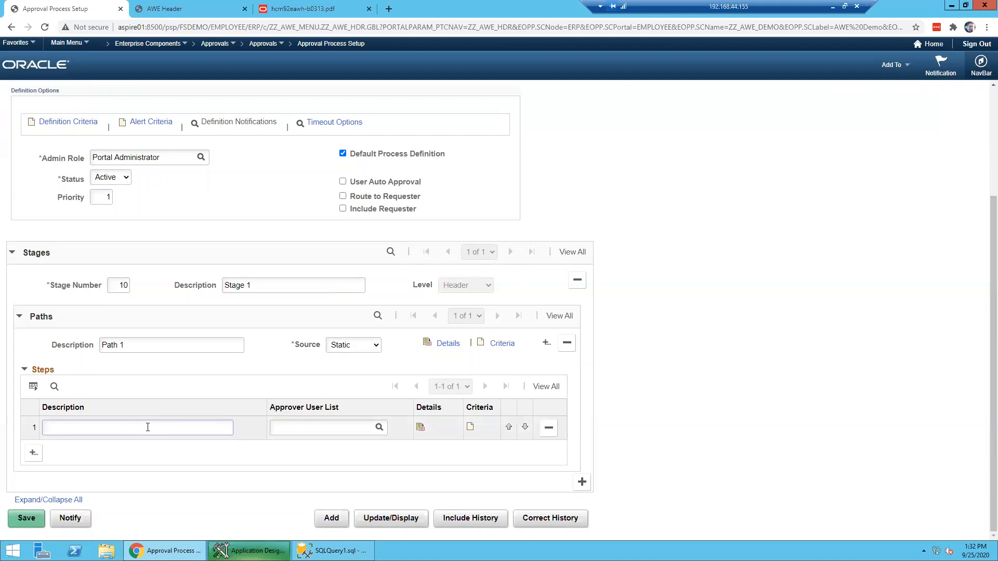
type("Supervisor")
key("Tab")
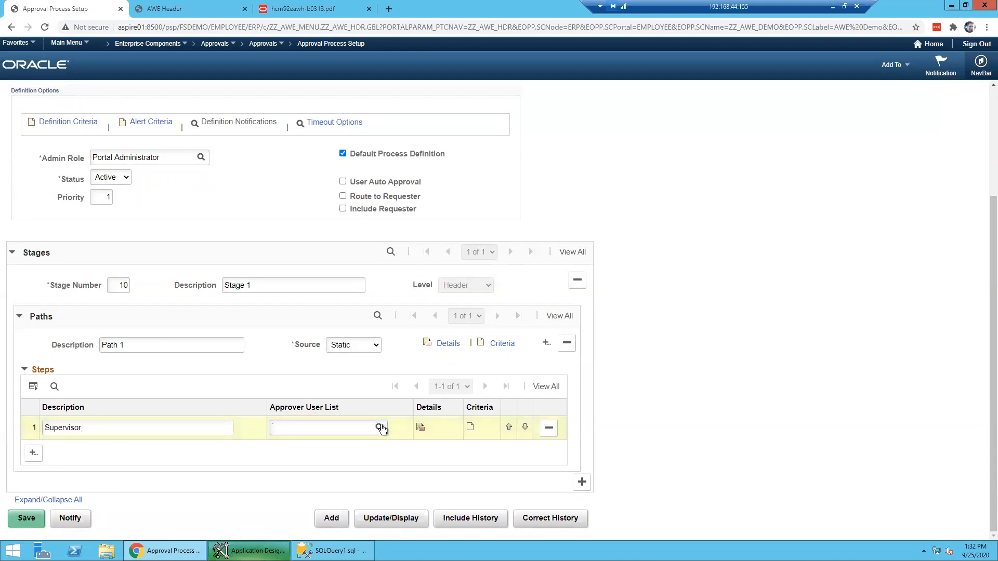
type("ZZ_")
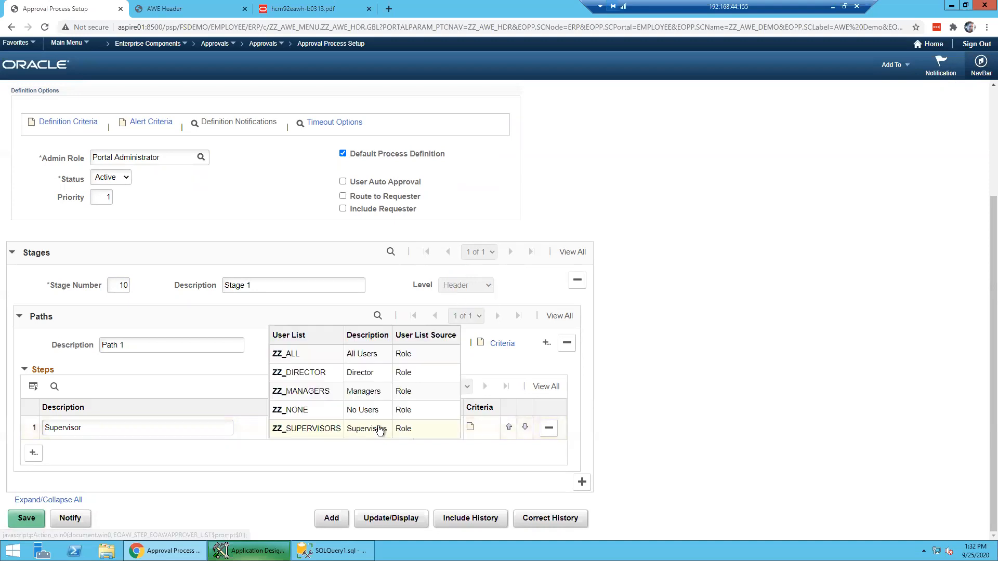
left_click(333, 432)
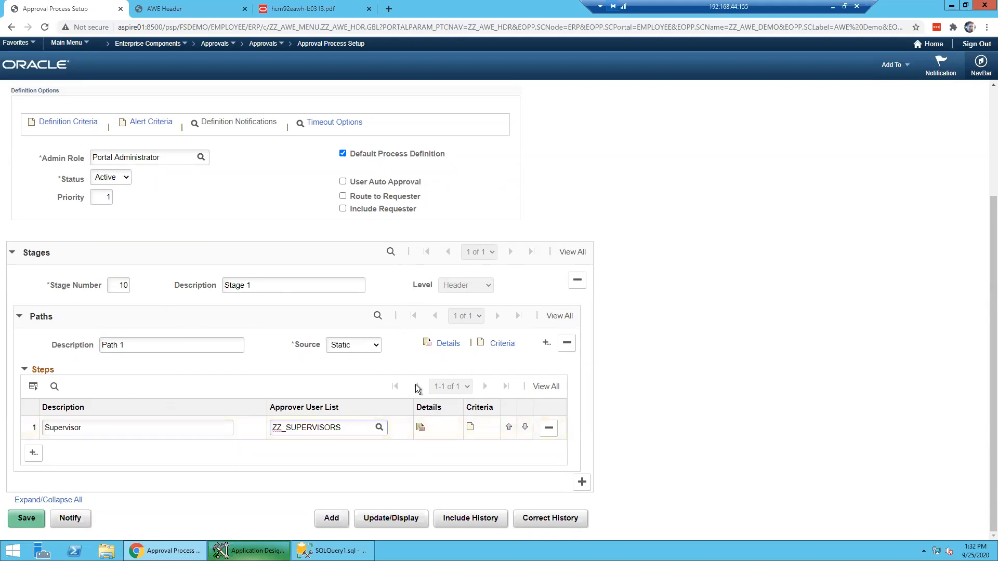
- Set Path 1's criteria type to Always True
left_click(497, 346)
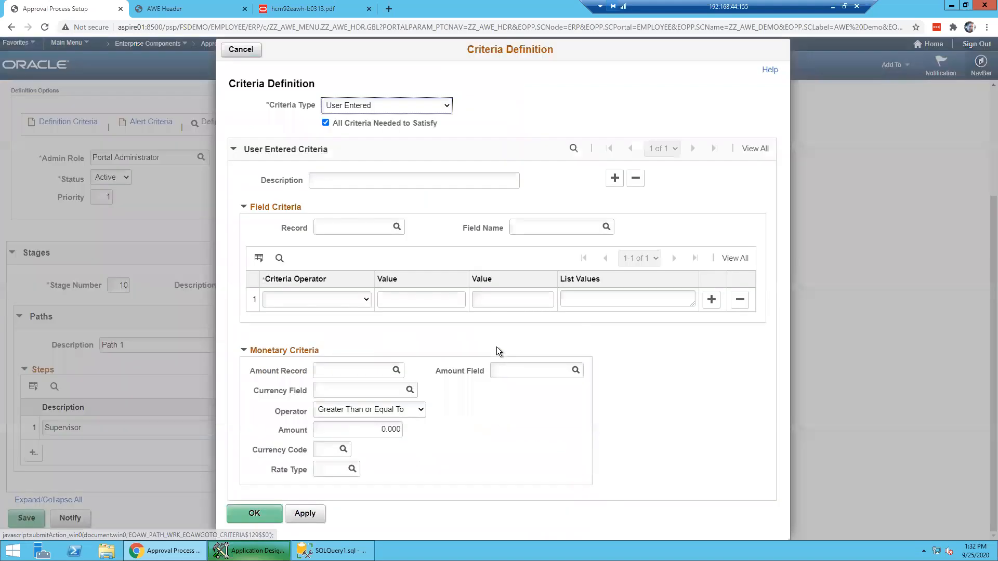
left_click(385, 106)
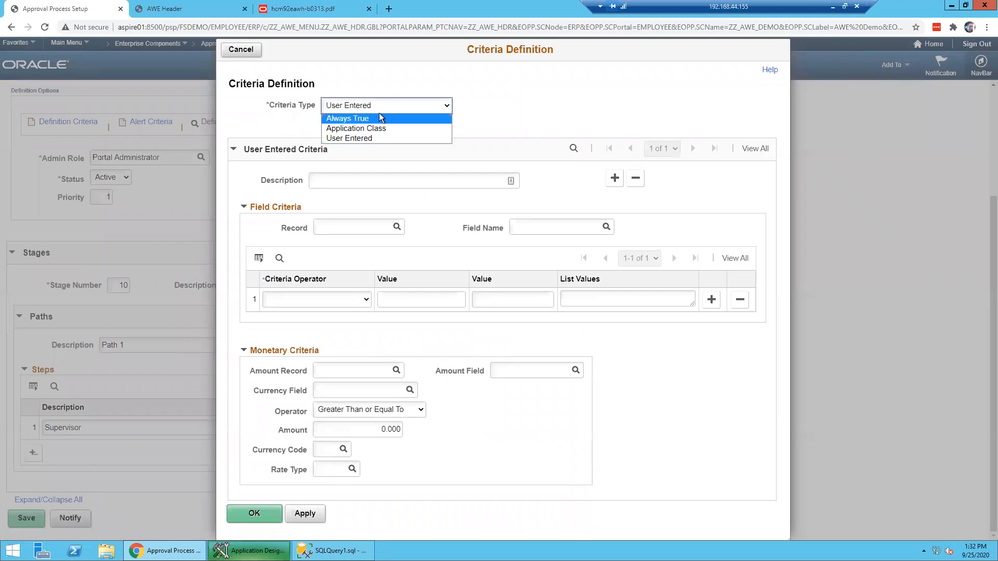
left_click(350, 174)
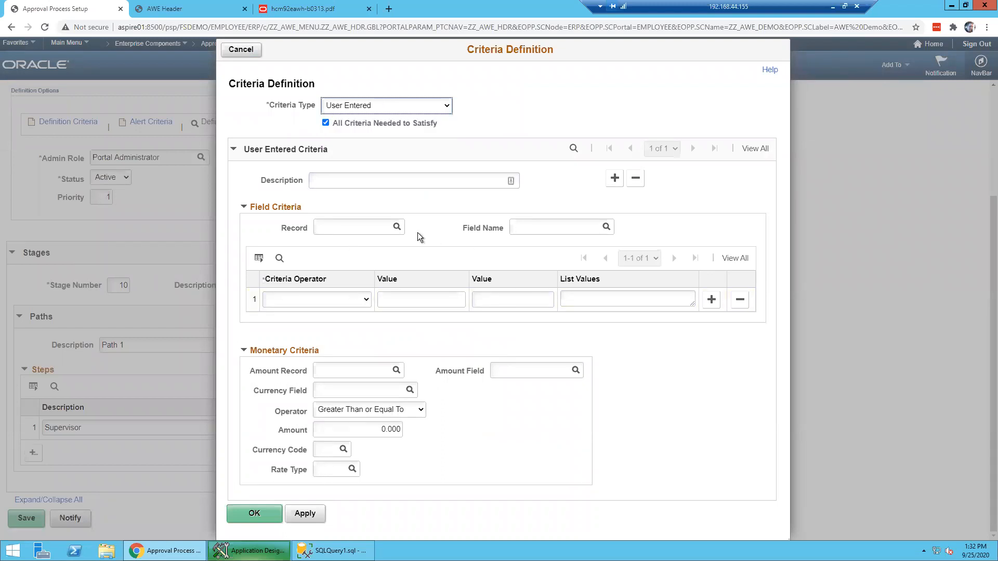
left_click(405, 186)
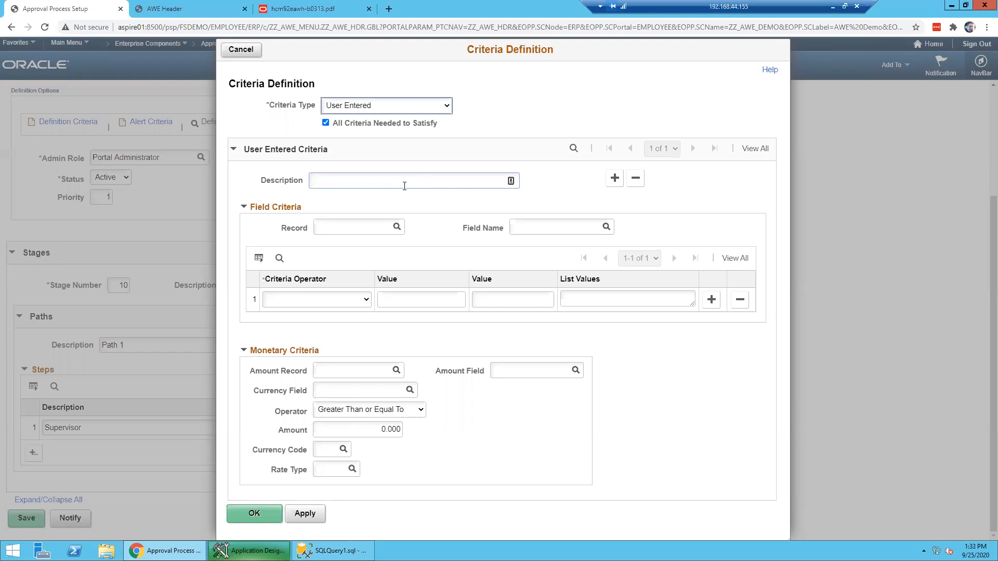
left_click(370, 107)
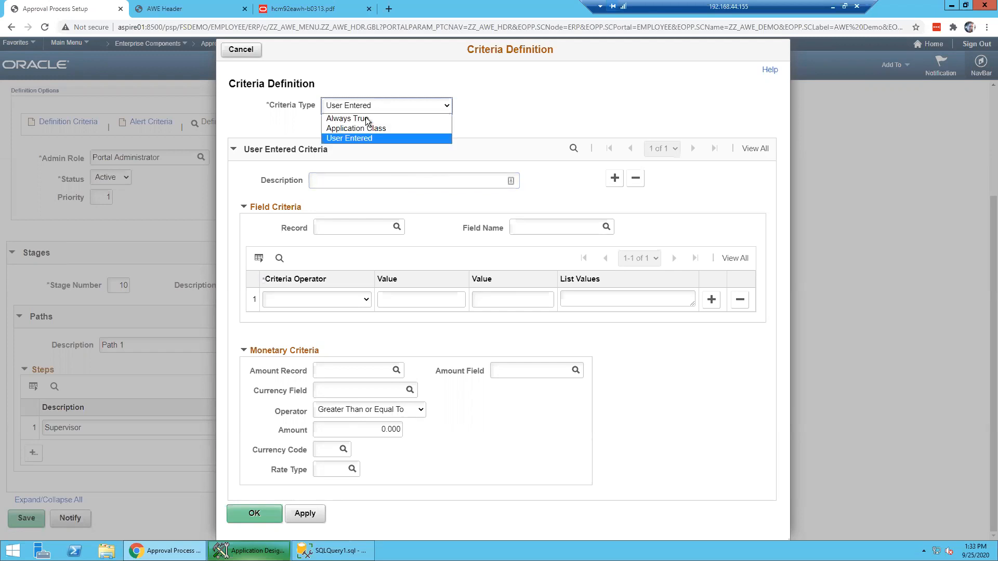
left_click(362, 119)
left_click(331, 323)
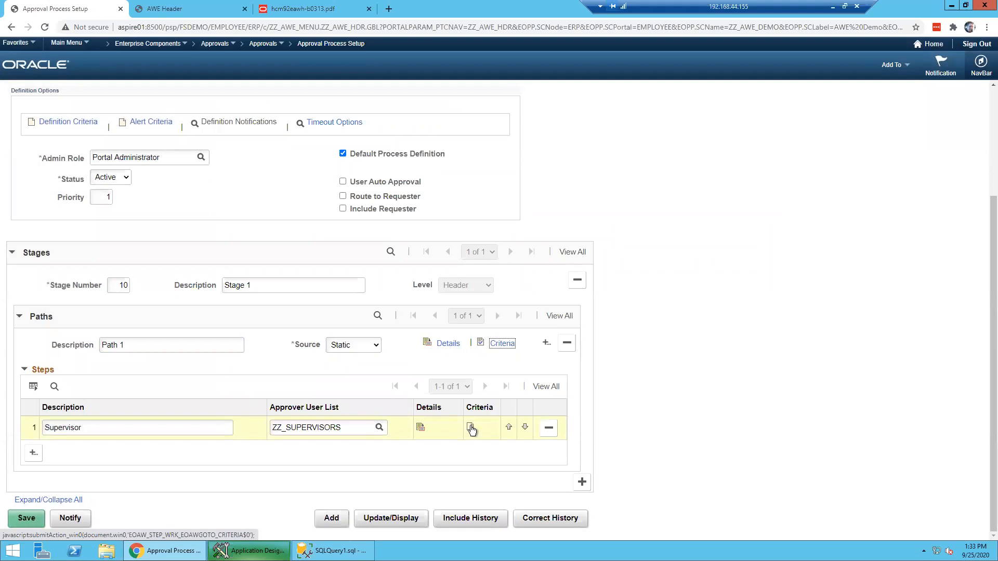
- Set the Supervisor step's criteria type to Always True and apply it
left_click(472, 429)
left_click(395, 110)
left_click(375, 119)
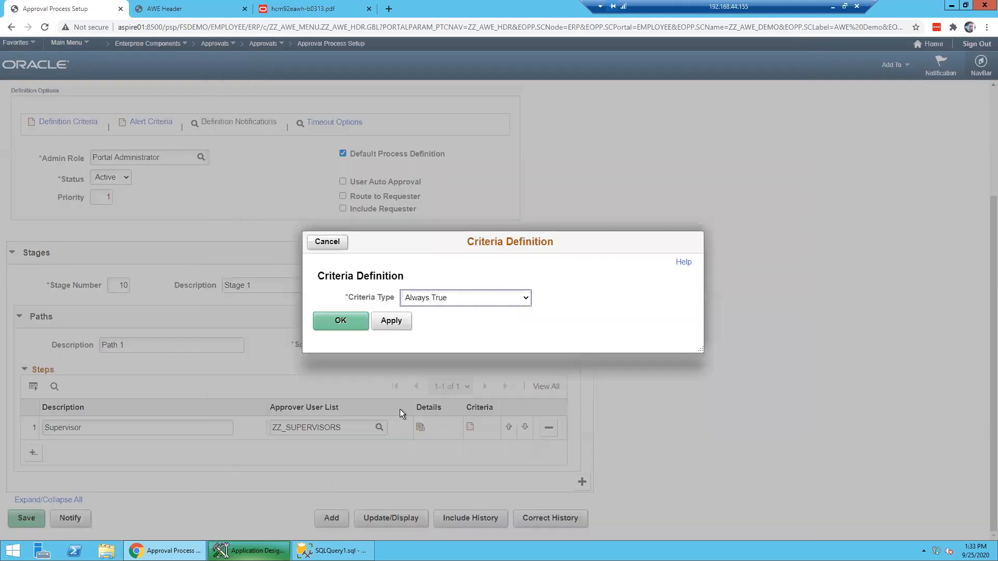
left_click(389, 323)
left_click(348, 322)
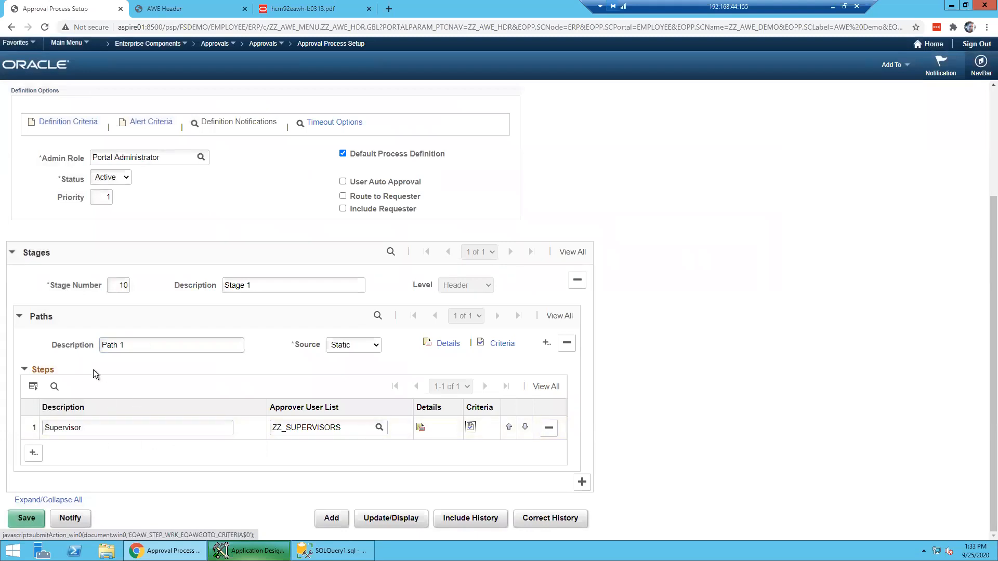
- Add Path 2 with a Manager step approved by ZZ_MANAGERS
left_click(548, 345)
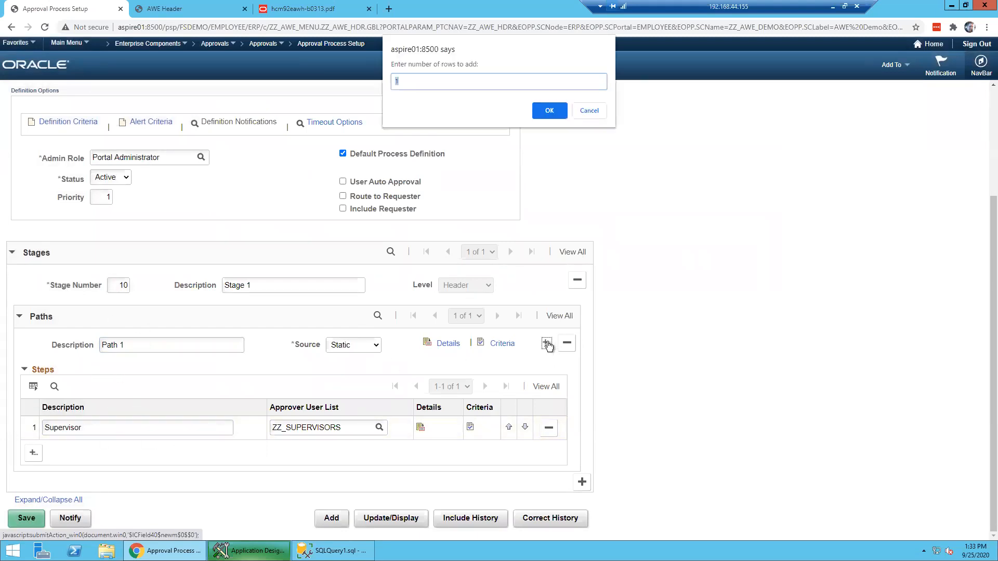
left_click(546, 111)
type("Path 2")
scroll(188, 292, "down", 3)
left_click(167, 428)
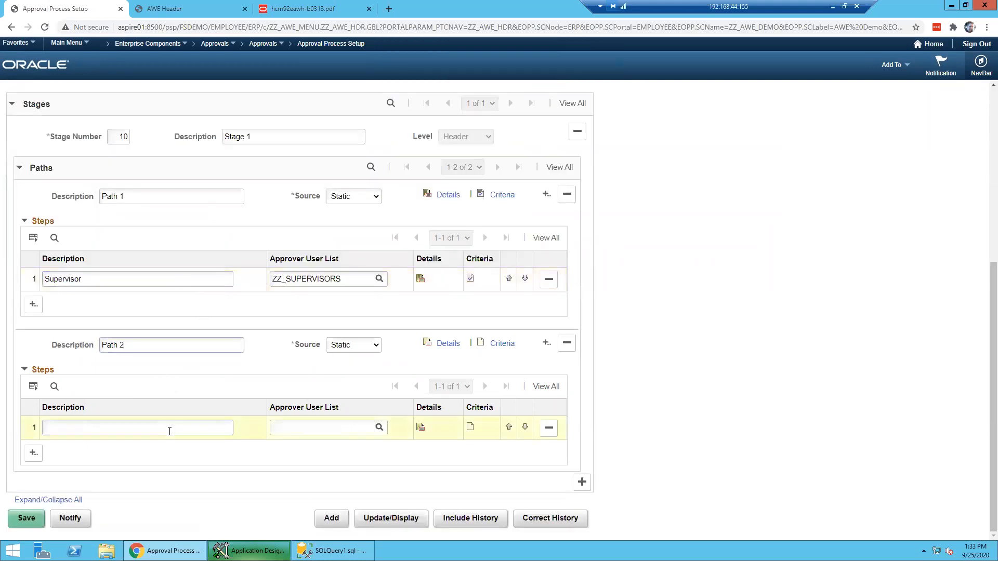
type("Manager")
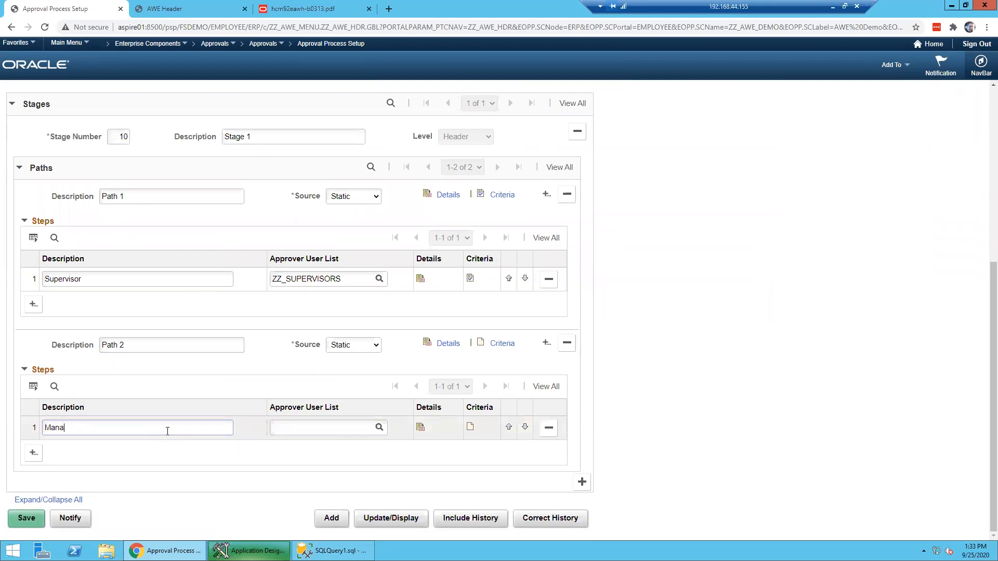
left_click(355, 426)
type("ZZ_")
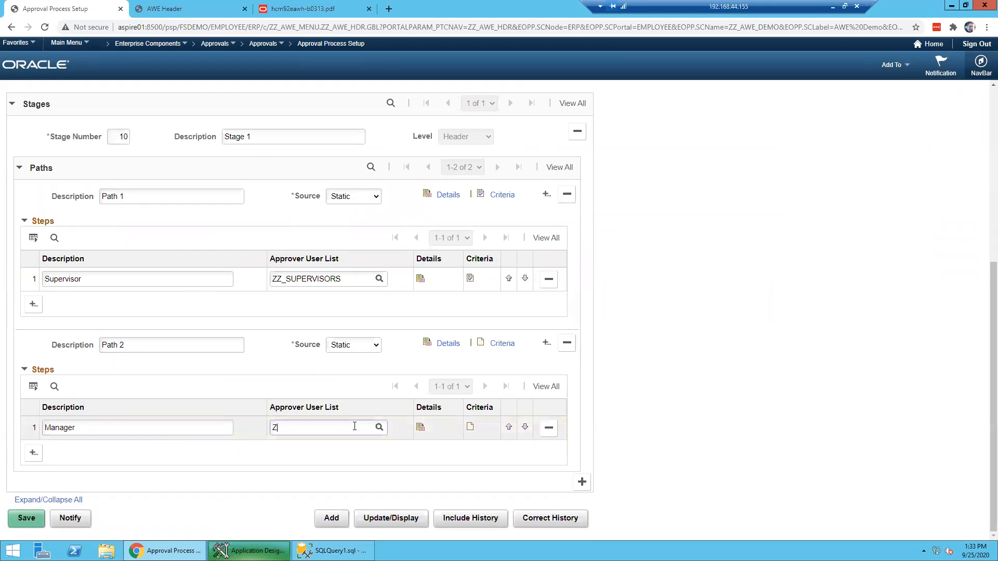
left_click(326, 395)
- Set both the Manager step and Path 2 criteria to Always True
left_click(470, 428)
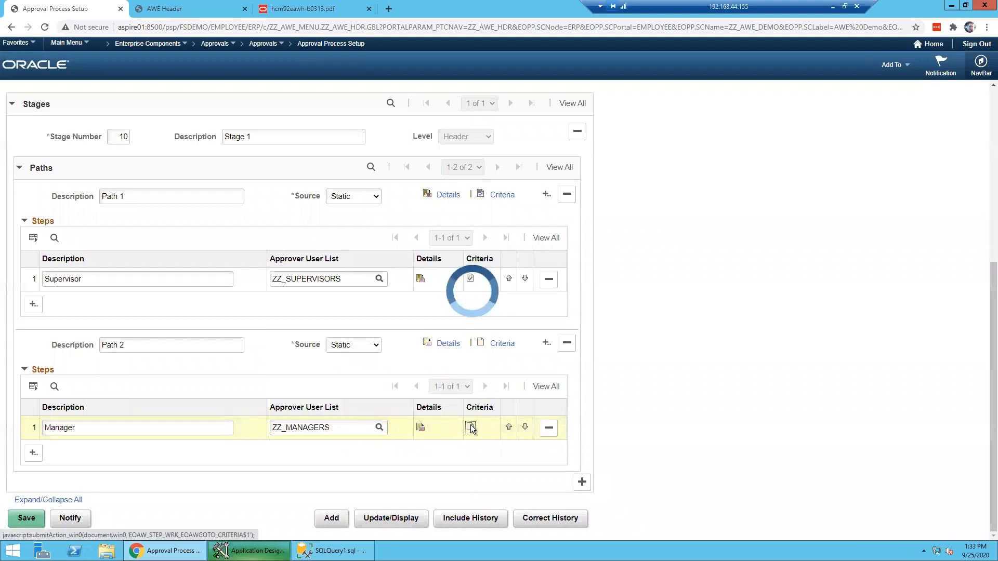
left_click(382, 104)
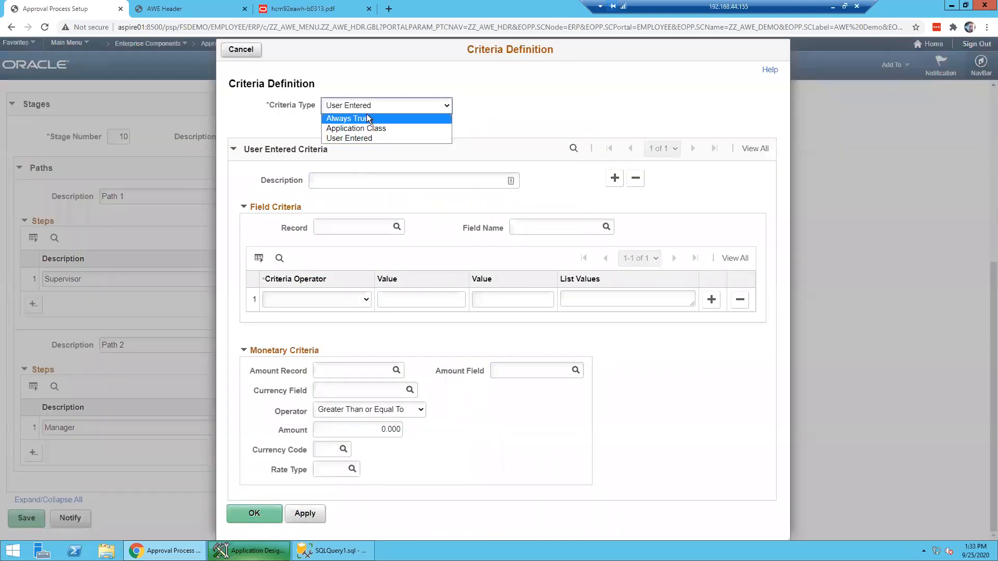
left_click(366, 118)
left_click(388, 324)
left_click(362, 327)
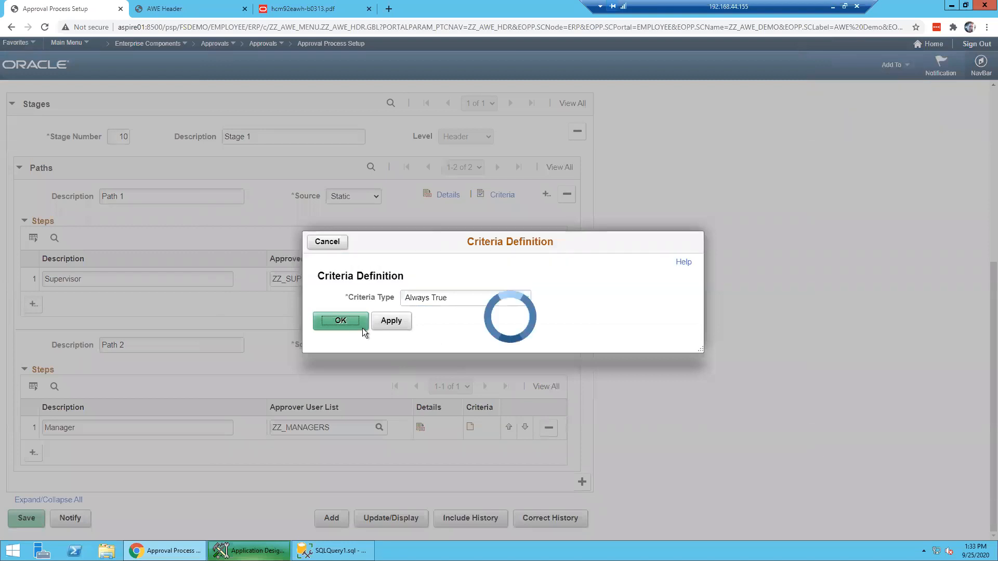
left_click(494, 346)
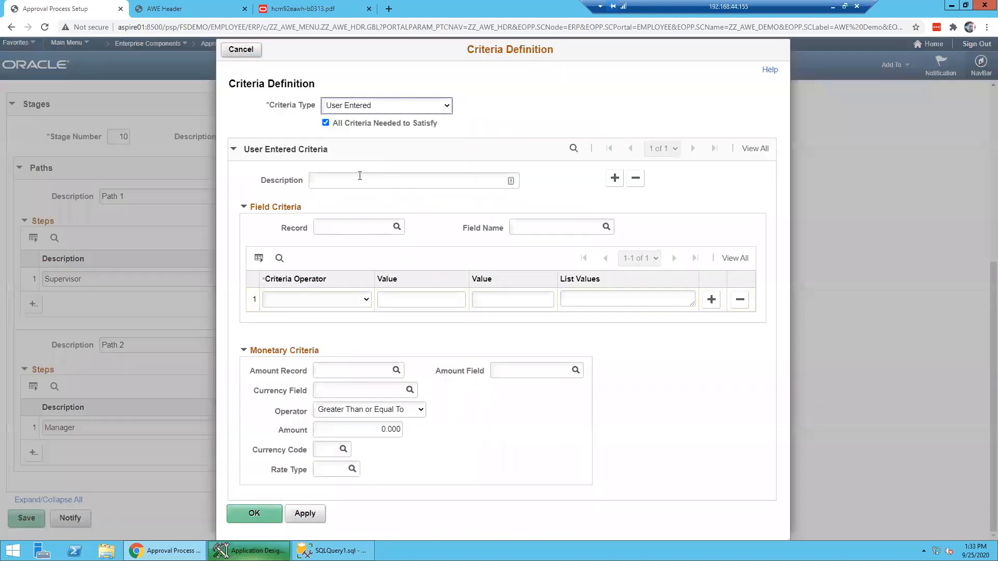
left_click(369, 108)
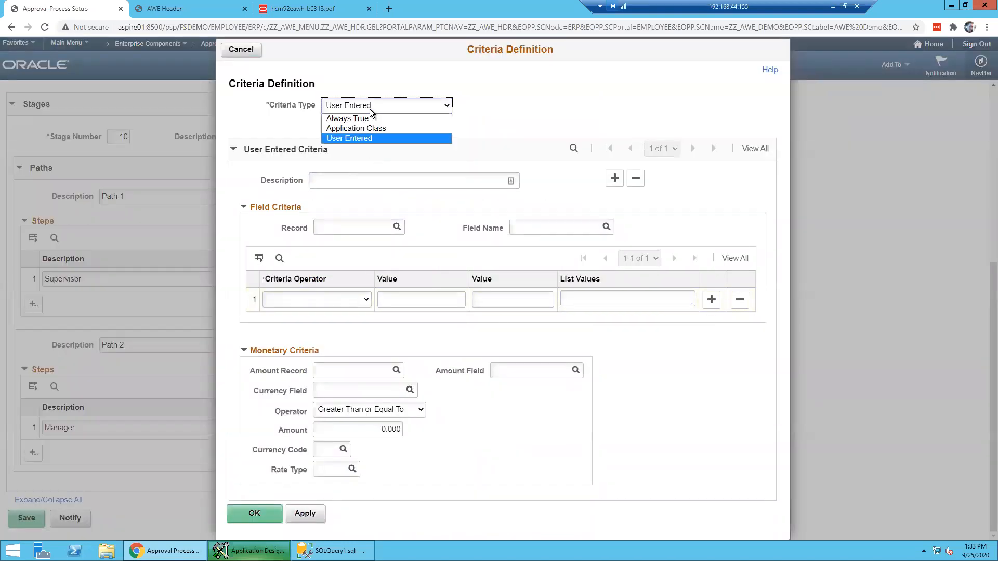
left_click(369, 114)
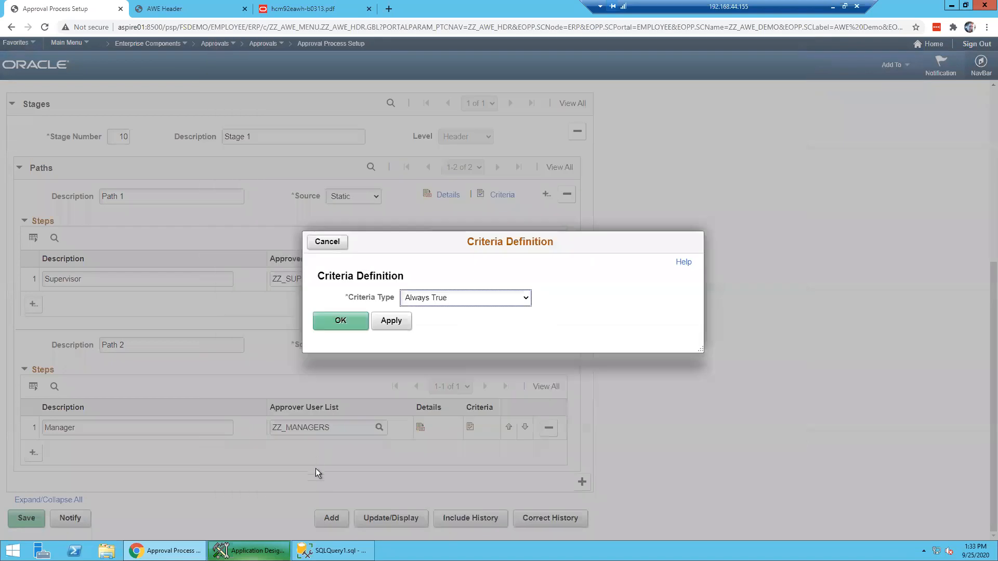
left_click(388, 319)
left_click(356, 322)
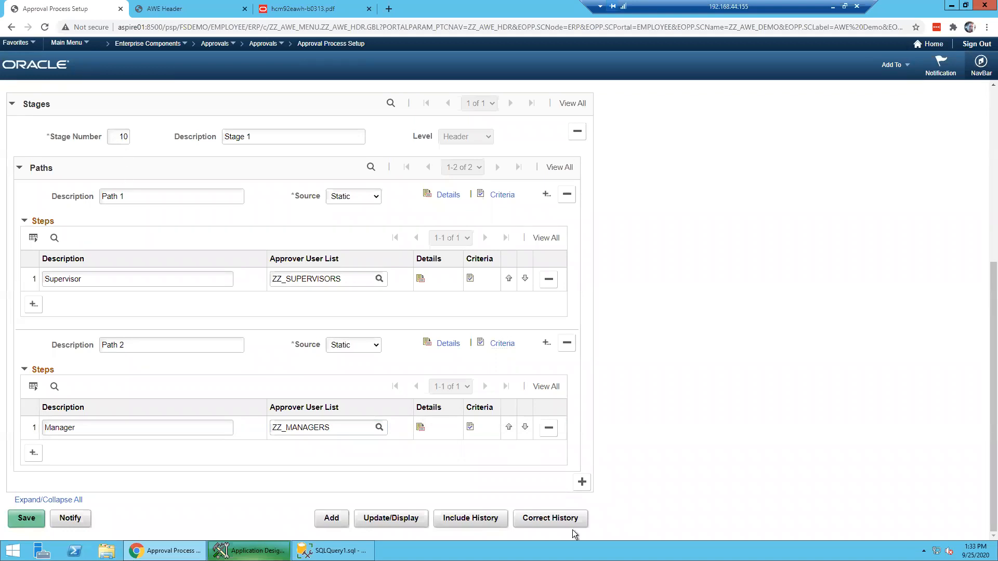
- Add stage 20 as 'Stage 2' with path 'Path 1-2' and a Director step using ZZ_DIRECTOR
left_click(581, 488)
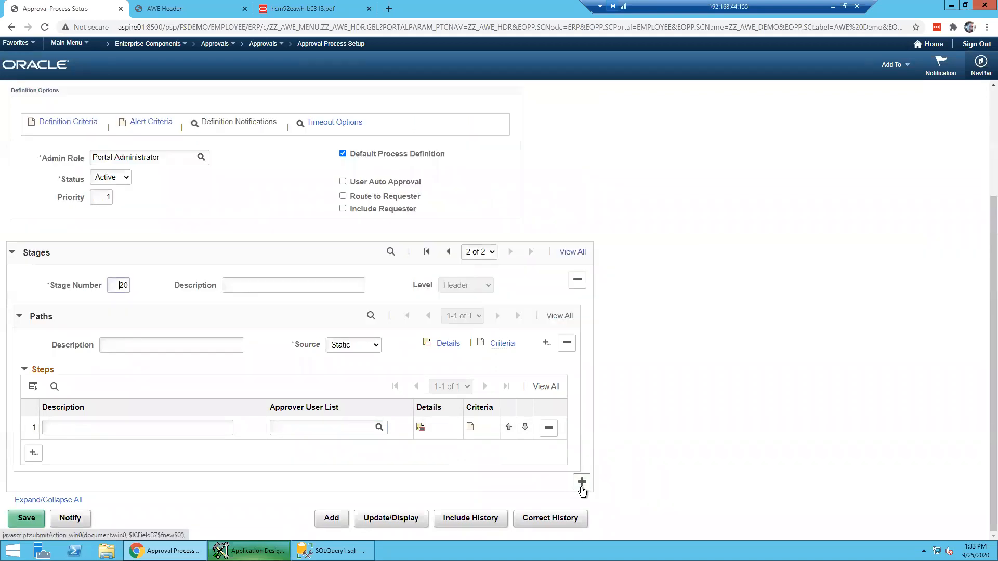
left_click(247, 289)
type("Stage 2")
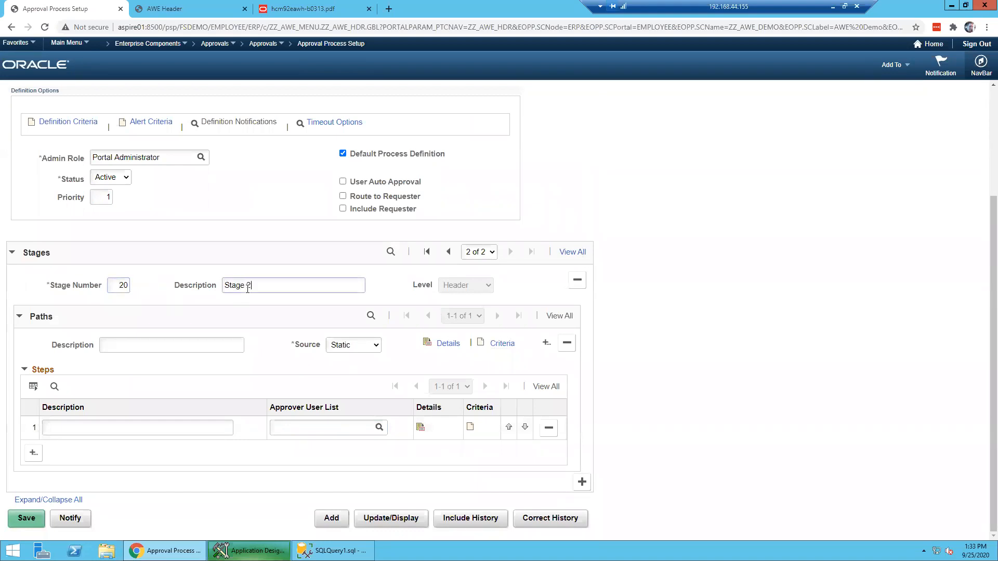
key("Tab")
left_click(204, 340)
type("Path 1")
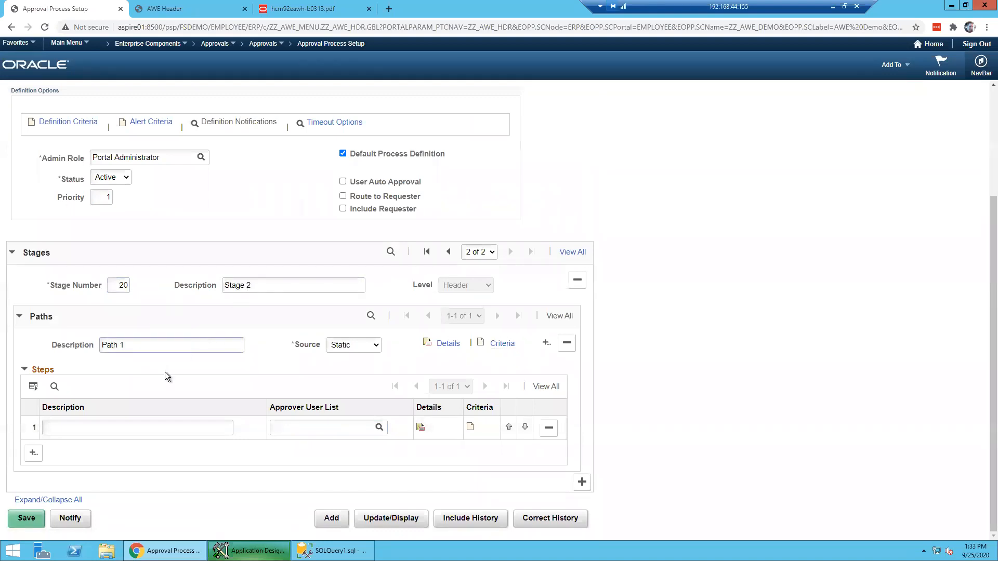
type("-2")
left_click(142, 426)
type("Director")
left_click(291, 433)
type("ZZ")
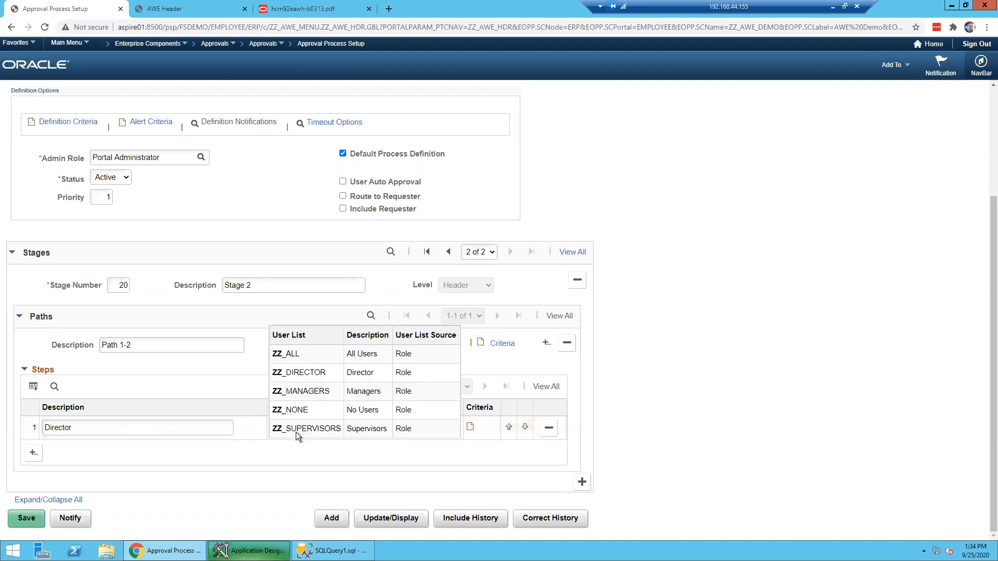
key("Return")
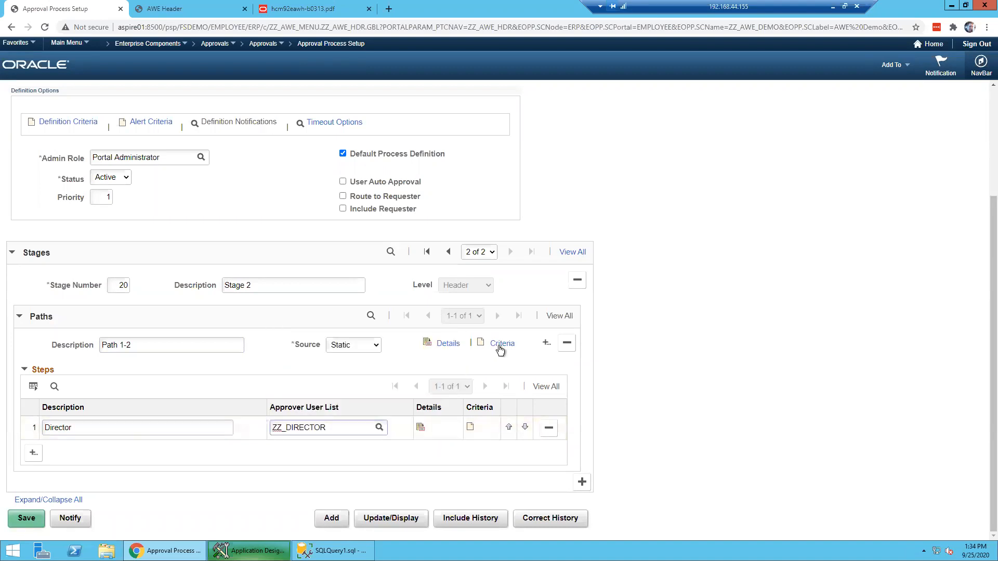
- Set Path 1-2's criteria to Always True and save the approval process
left_click(500, 345)
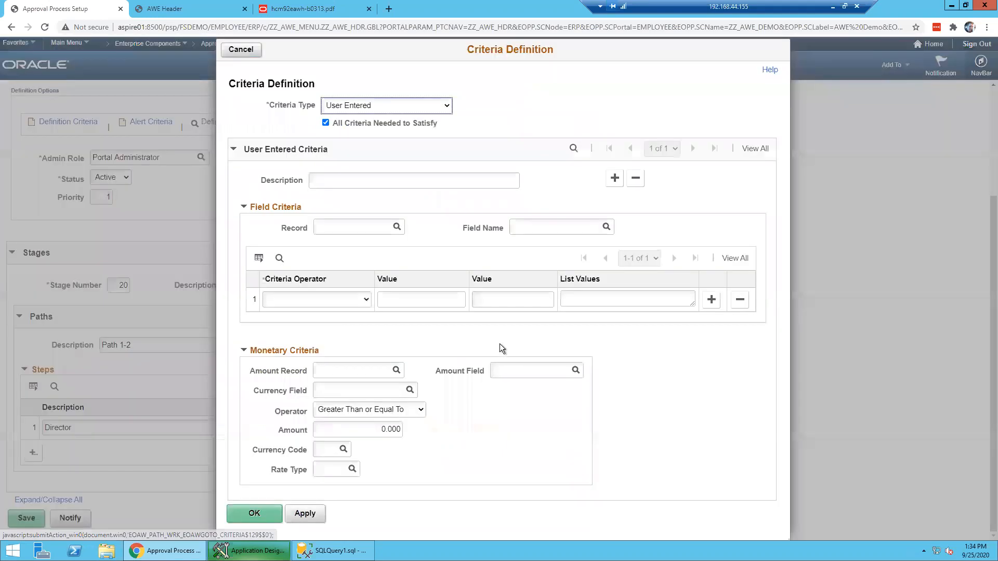
left_click(406, 110)
left_click(404, 120)
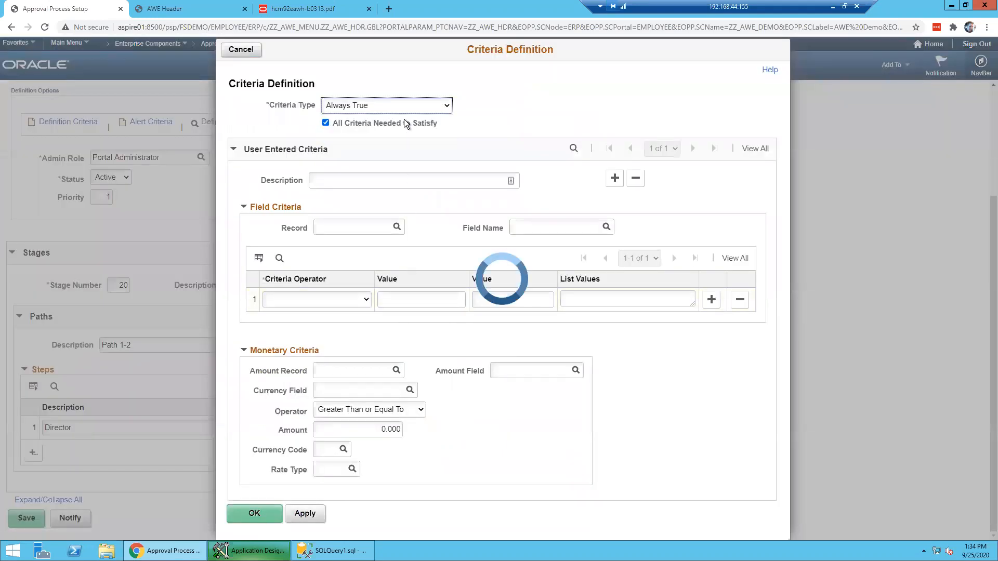
left_click(393, 321)
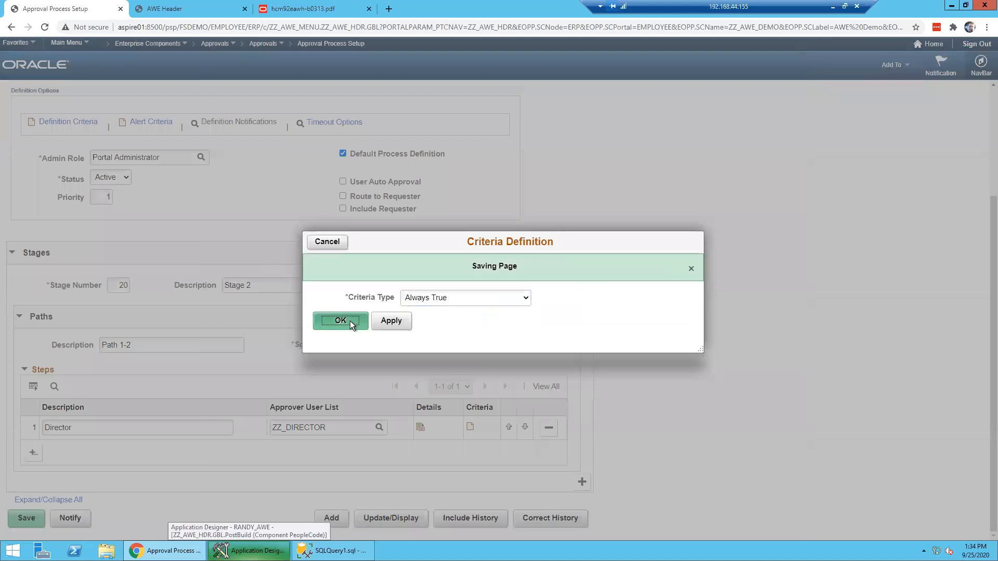
left_click(349, 320)
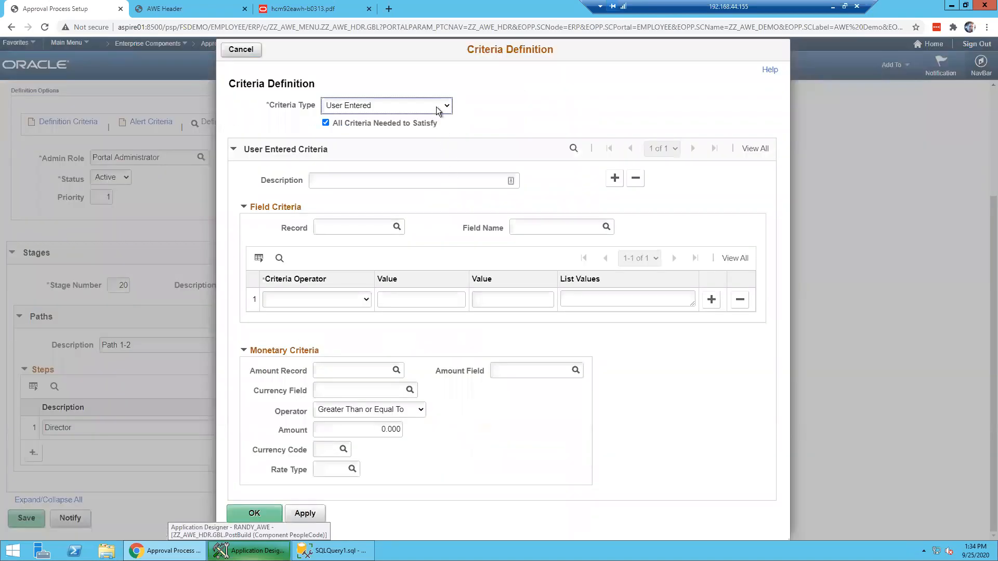
left_click(436, 108)
left_click(410, 114)
left_click(364, 321)
left_click(37, 517)
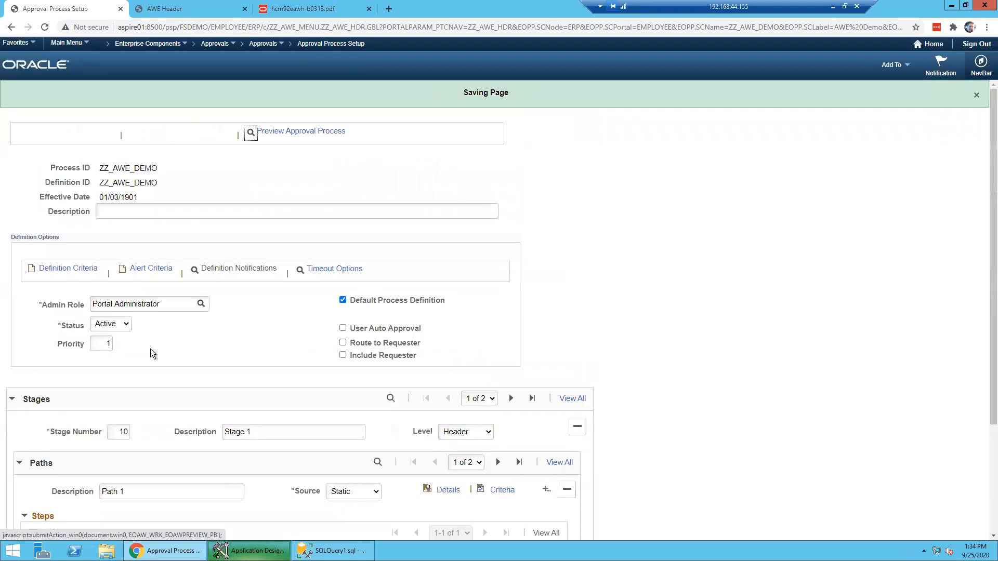
left_click(172, 9)
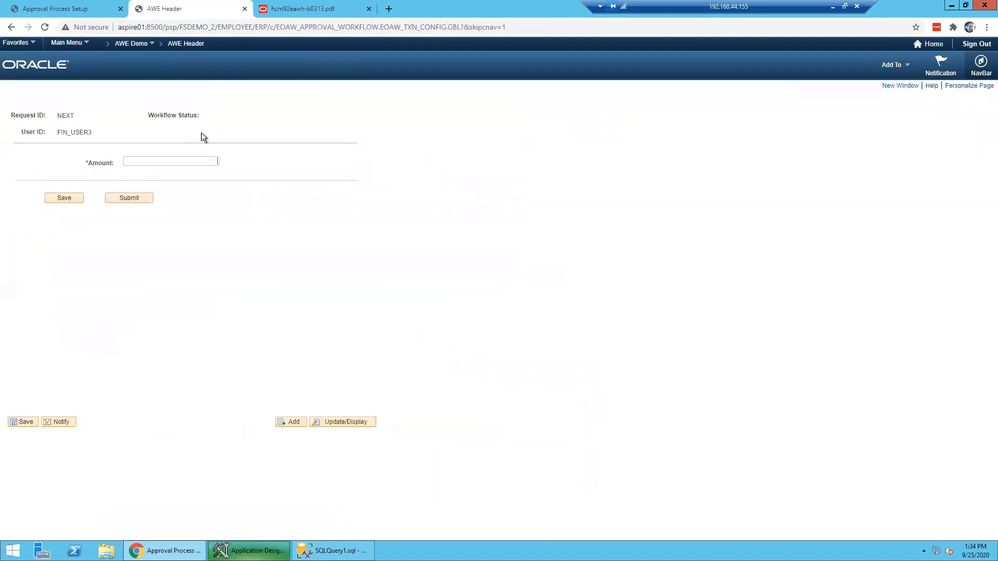
- Add a new AWE Header request with amount 100 and submit it for approval
left_click(185, 43)
left_click(132, 138)
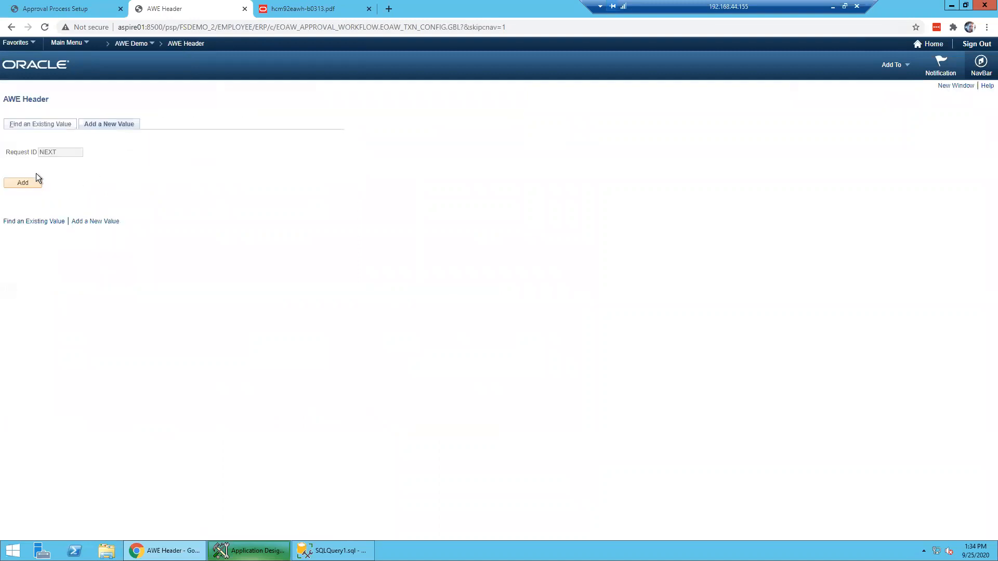
left_click(31, 183)
type("100")
left_click(123, 198)
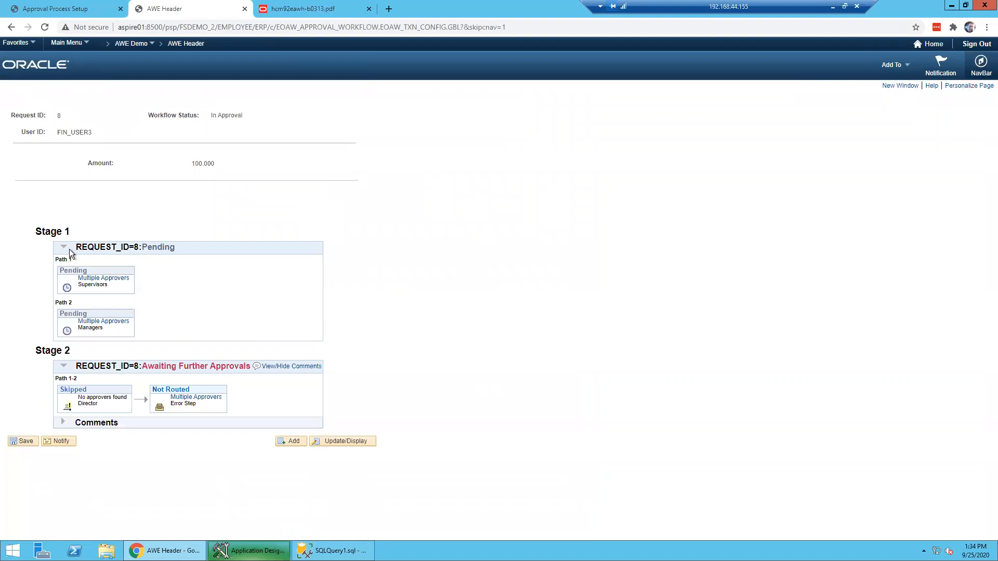
left_click_drag(37, 230, 76, 234)
triple_click(48, 229)
left_click(46, 228)
left_click(114, 279)
left_click(158, 157)
left_click(104, 321)
left_click(158, 158)
triple_click(97, 405)
left_click(97, 405)
left_click(188, 400)
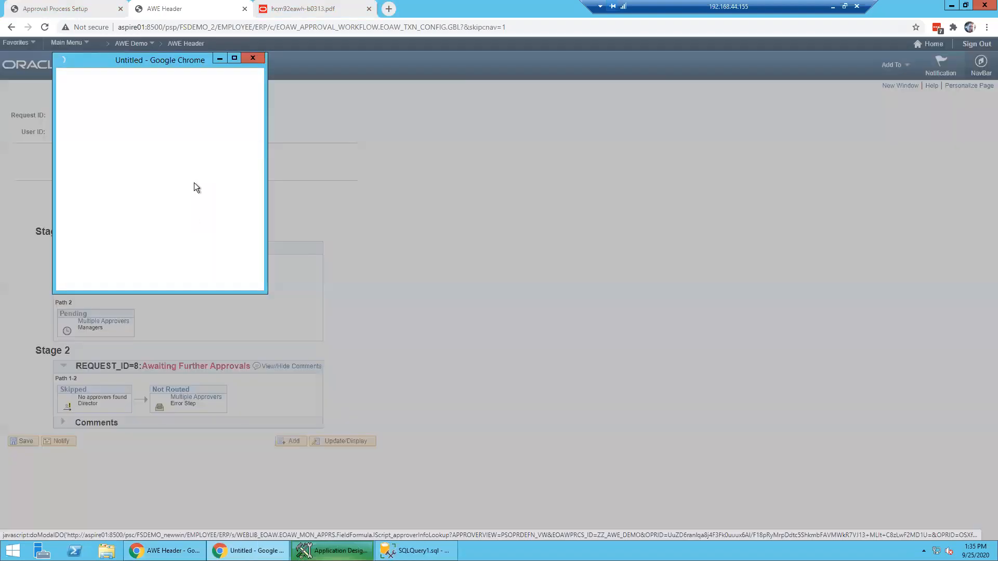
scroll(174, 156, "down", 3)
scroll(174, 161, "down", 15)
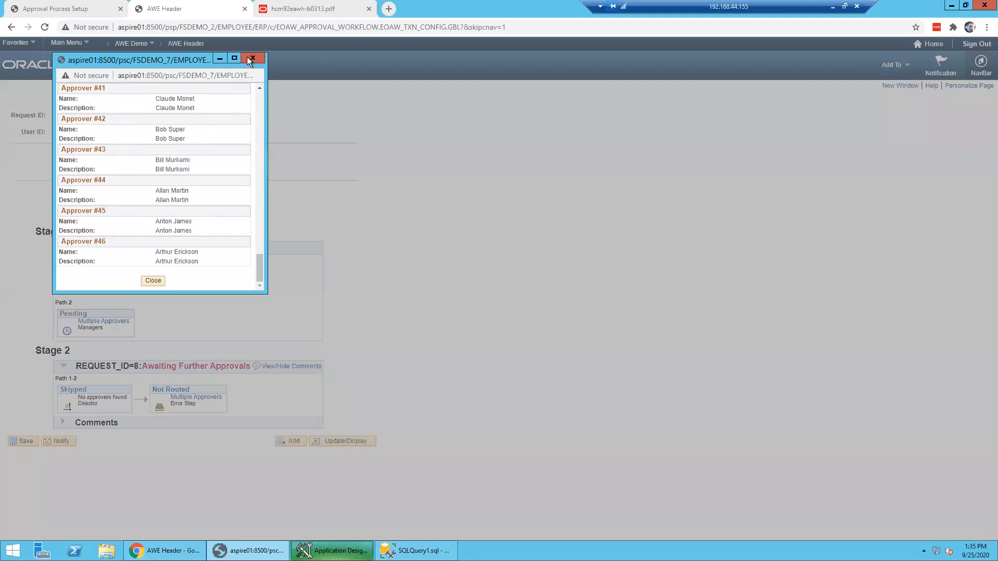
left_click(251, 58)
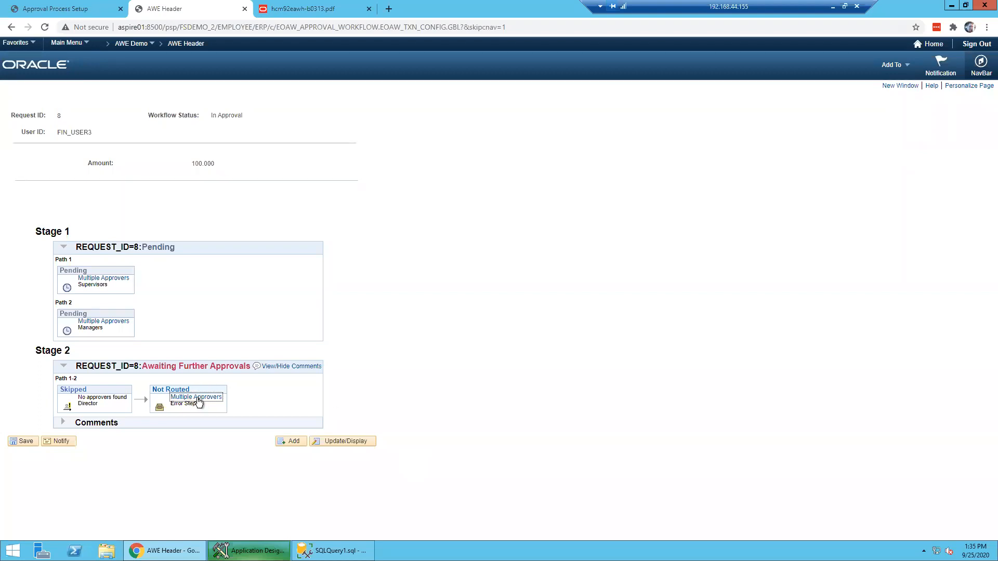
left_click(285, 367)
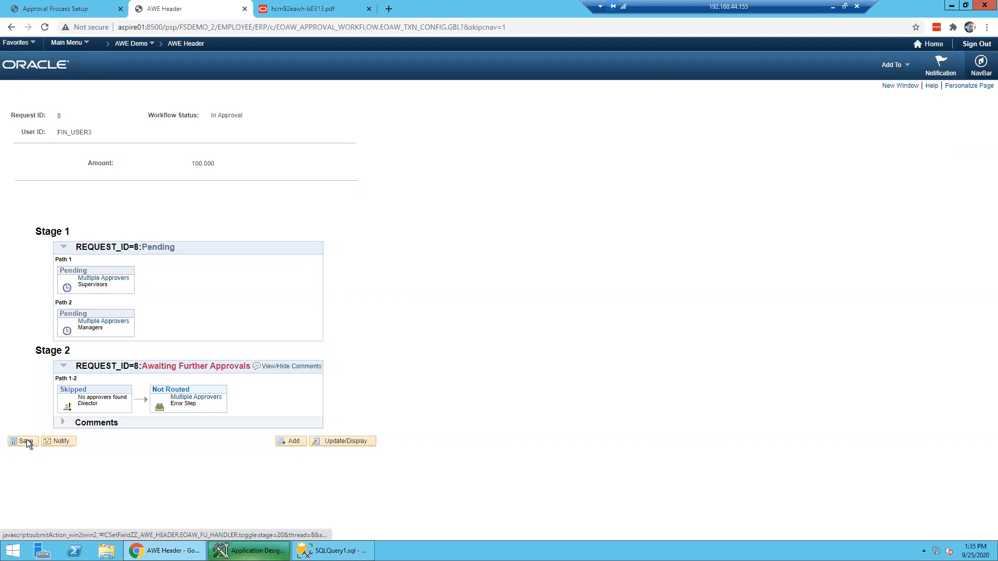
left_click(200, 45)
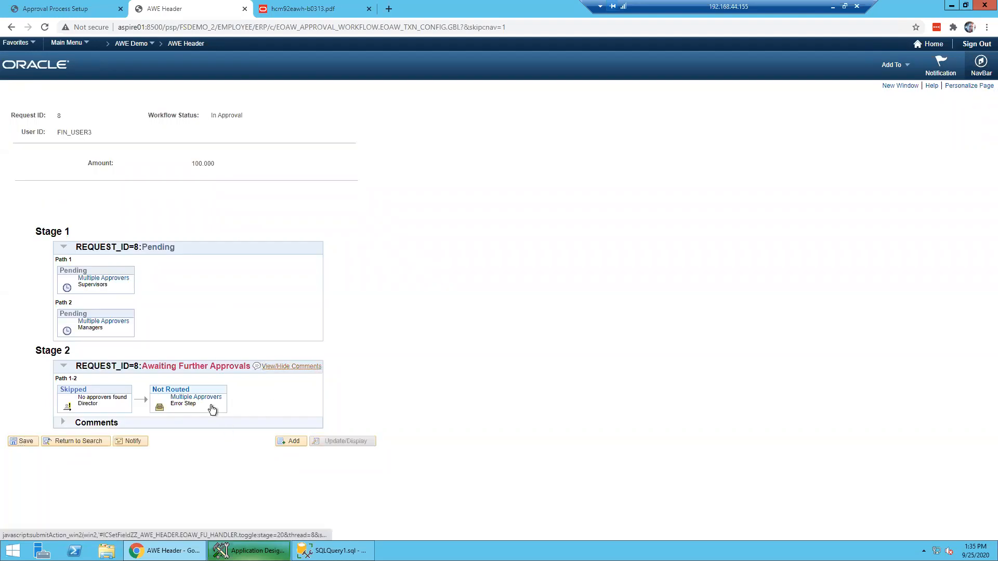
left_click(63, 423)
left_click(63, 423)
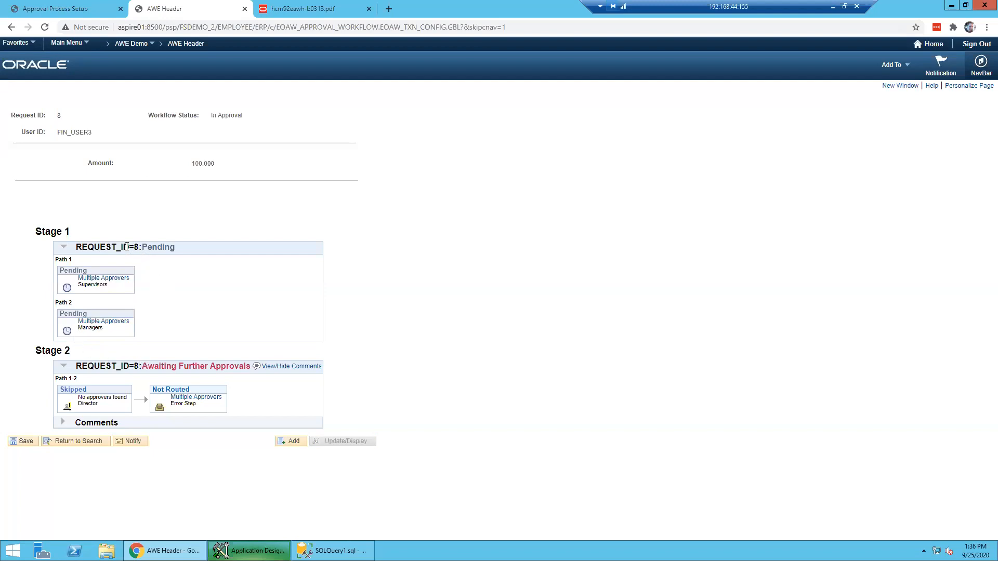
double_click(175, 247)
left_click_drag(143, 365, 236, 365)
left_click(104, 413)
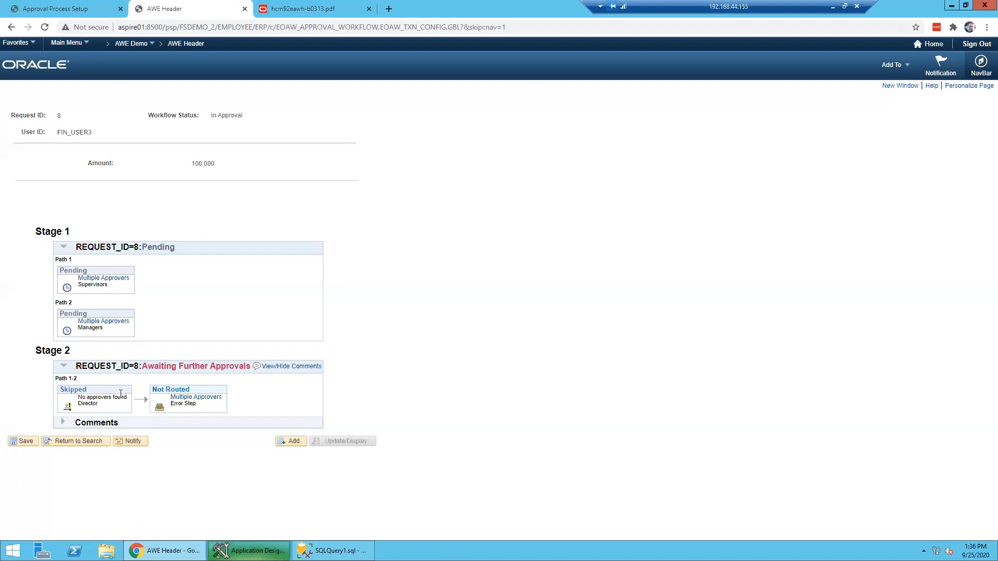
- Check the Path 1 supervisor approvers, then sign out and sign back in as the approver user
left_click(117, 279)
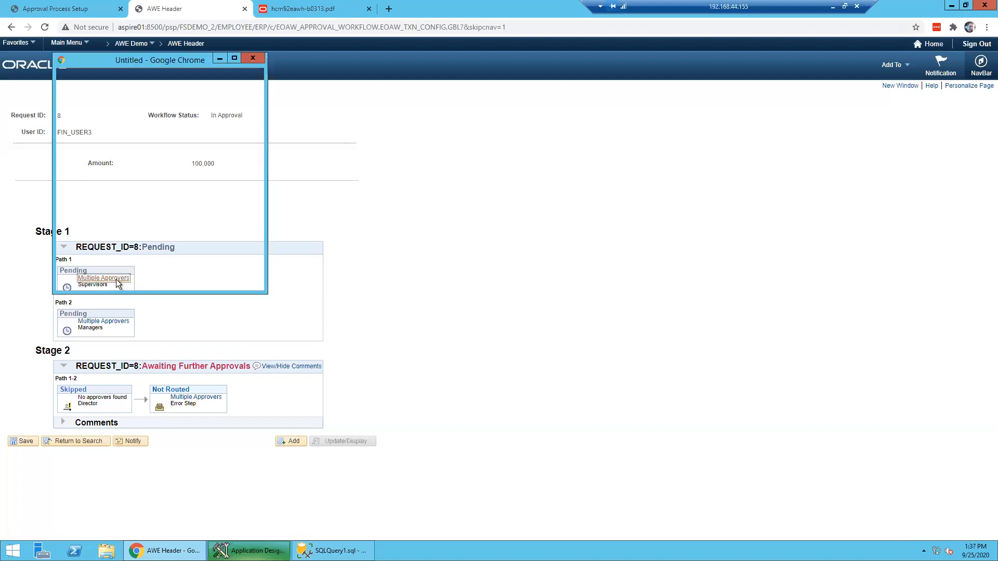
left_click(158, 158)
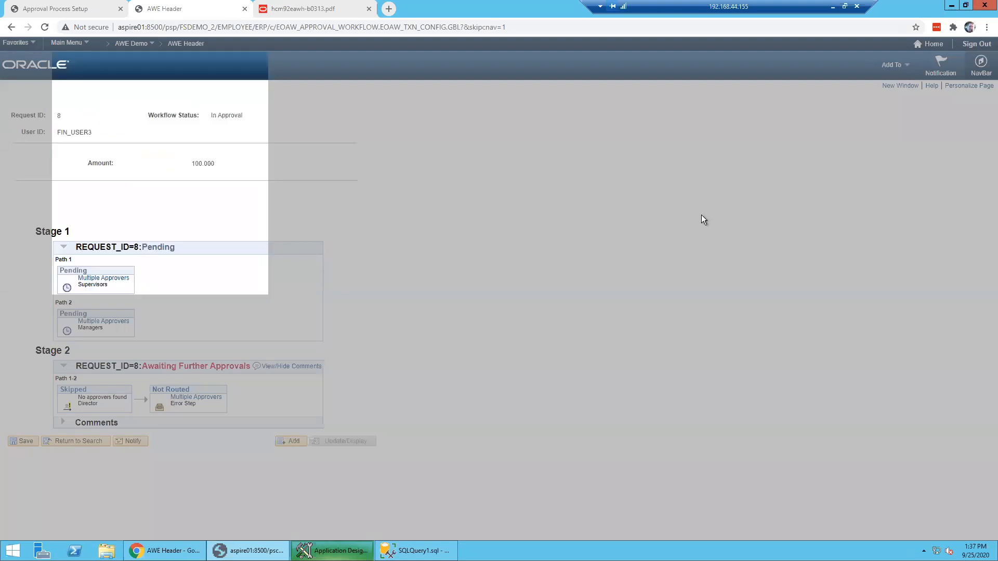
left_click(970, 46)
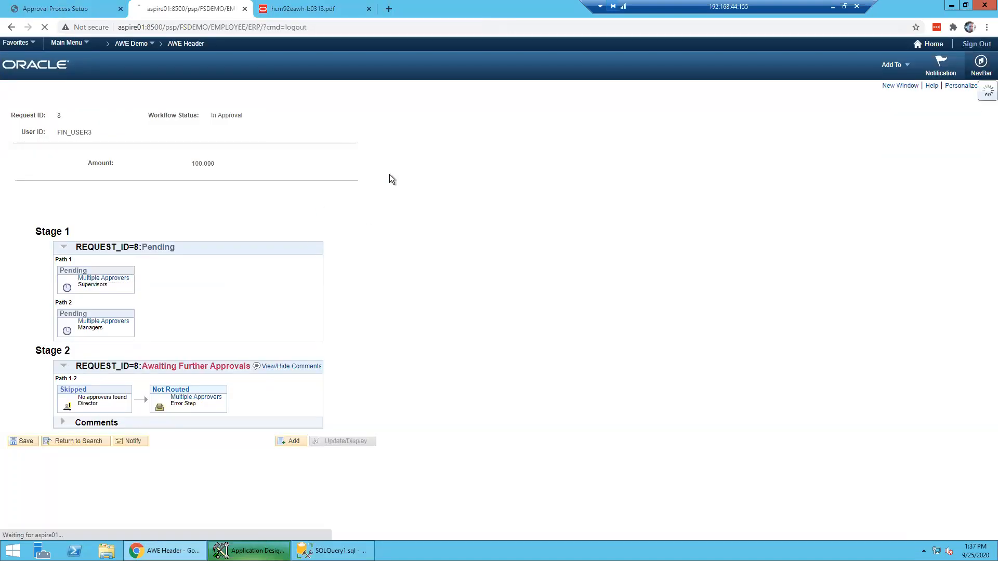
key("Tab")
type("password")
key("Return")
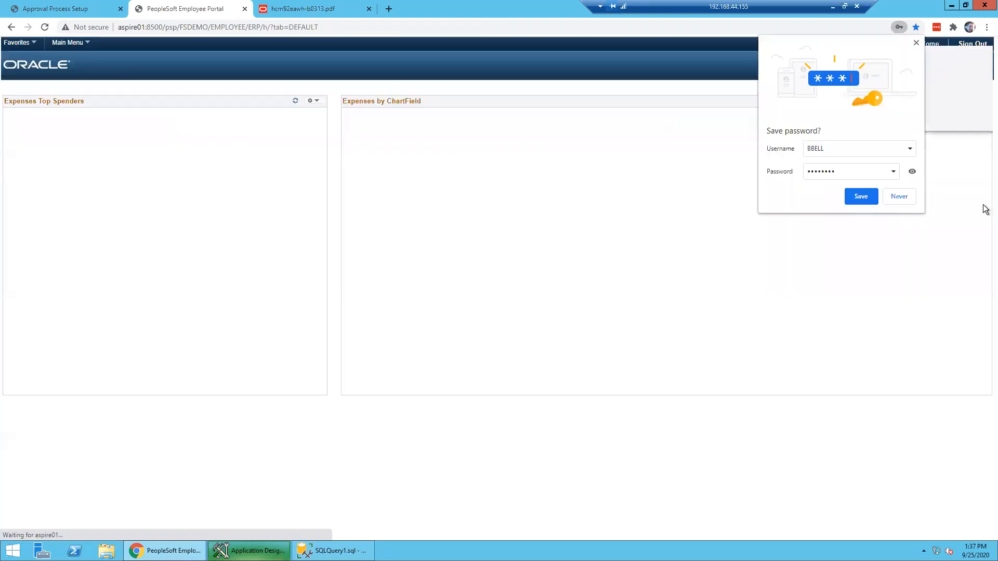
left_click(900, 197)
left_click(910, 117)
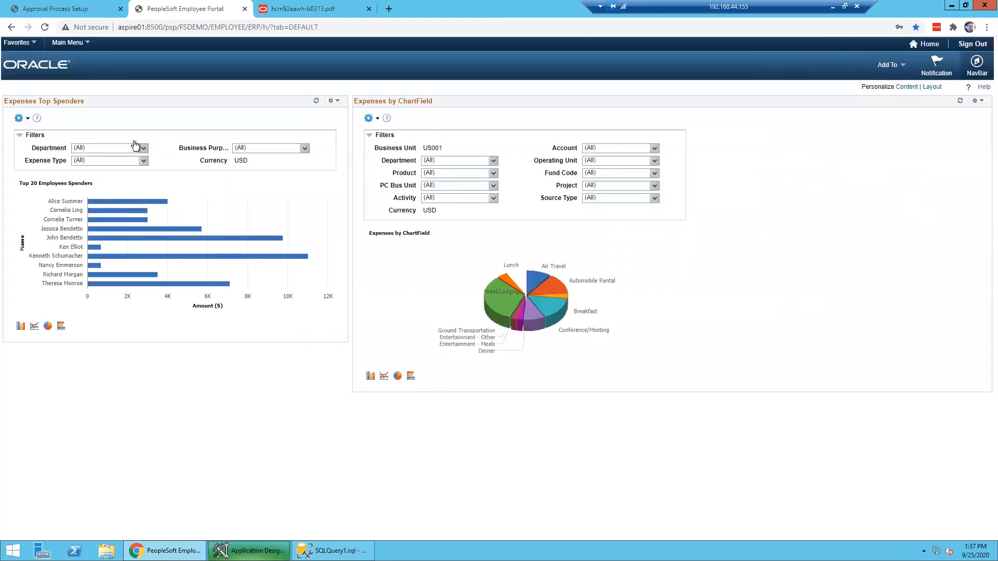
- Open request 8 from the AWE Header search results
left_click(68, 43)
mouse_move(91, 86)
left_click(177, 85)
key("Return")
left_click(6, 304)
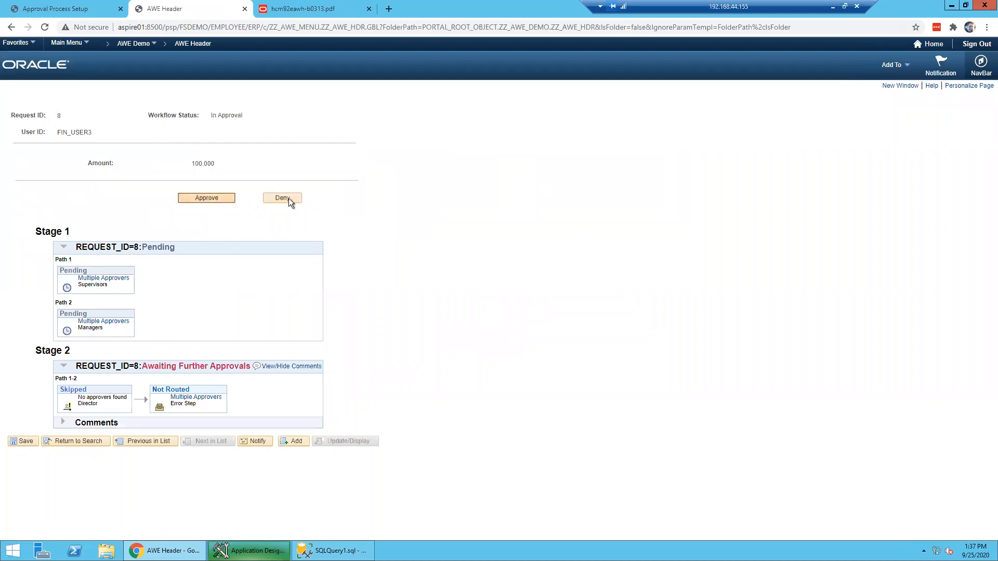
- Approve request 8 and review the list of approvers for Path 2's Managers step
left_click(223, 198)
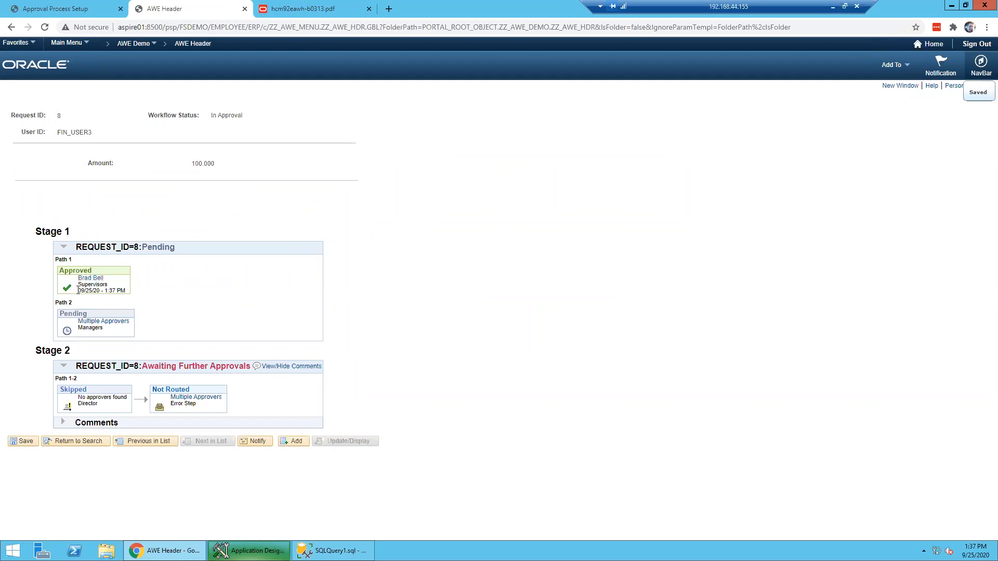
left_click_drag(78, 291, 130, 291)
left_click(263, 302)
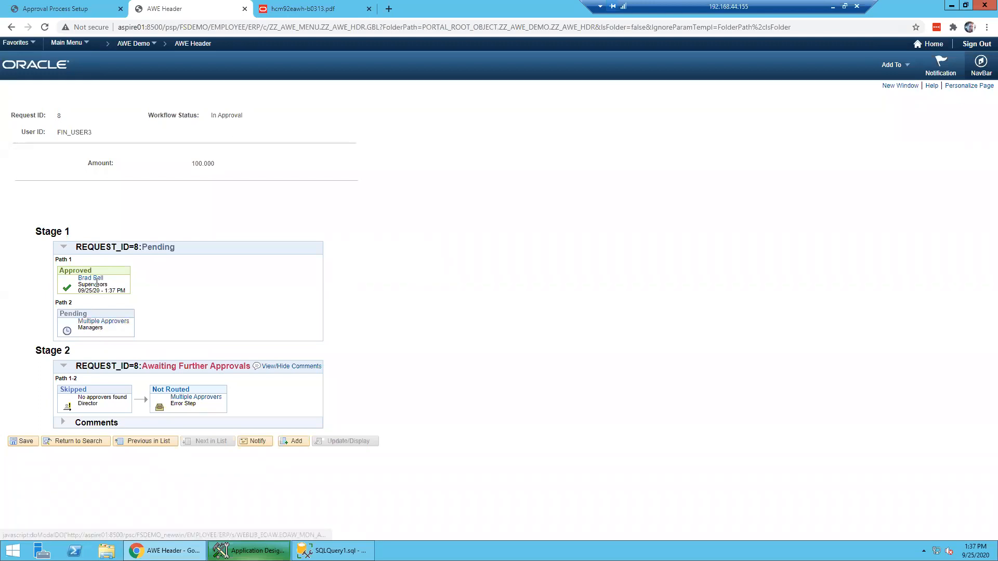
left_click(99, 322)
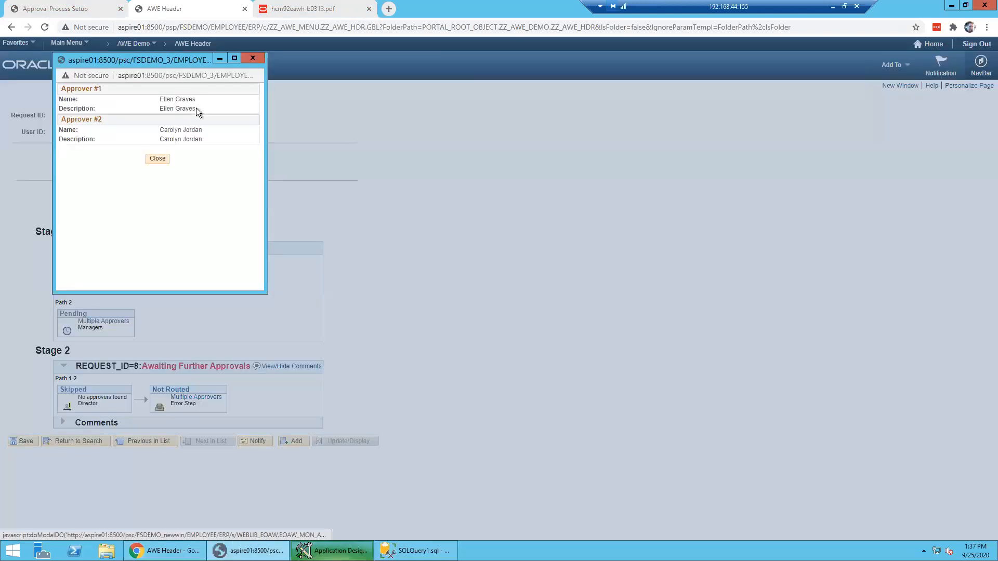
left_click(158, 159)
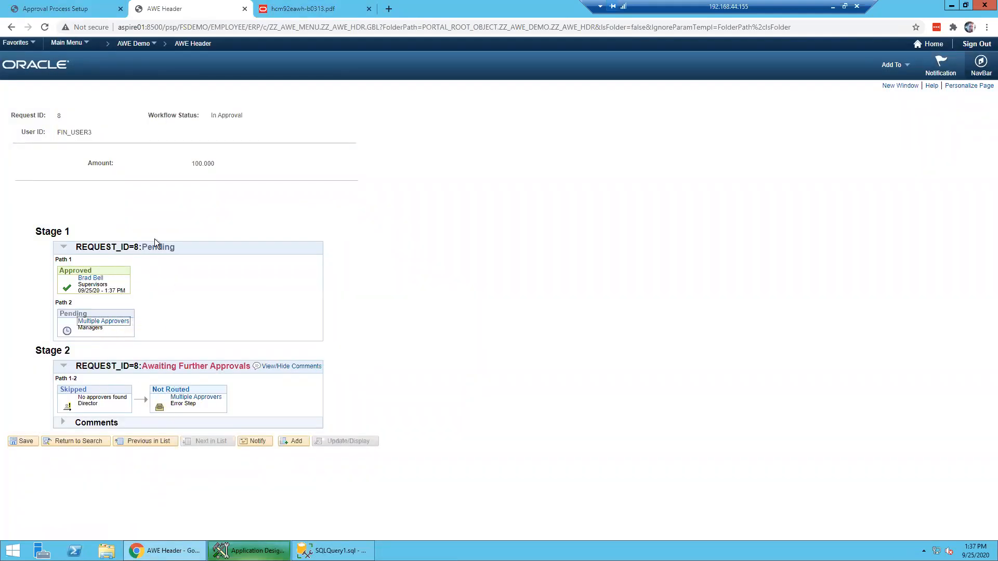
- Open a user's Roles tab via PeopleTools > Security > User Profiles
left_click(68, 43)
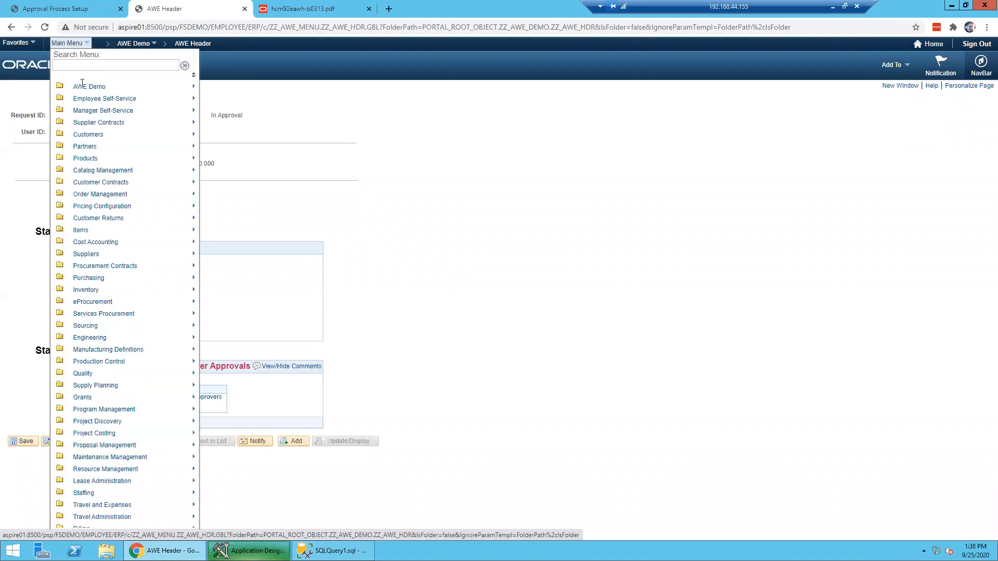
scroll(104, 299, "down", 5)
scroll(106, 300, "down", 5)
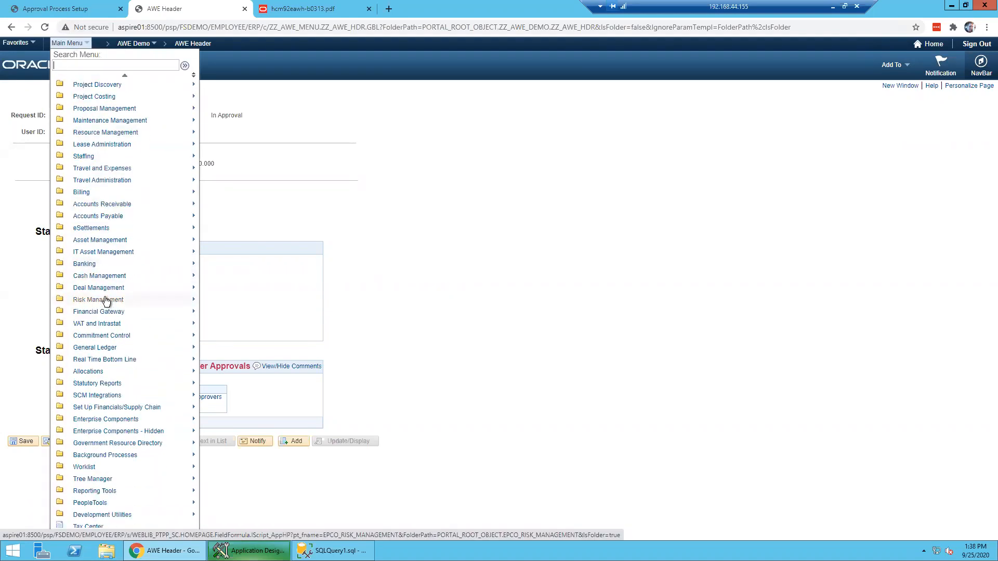
left_click(111, 431)
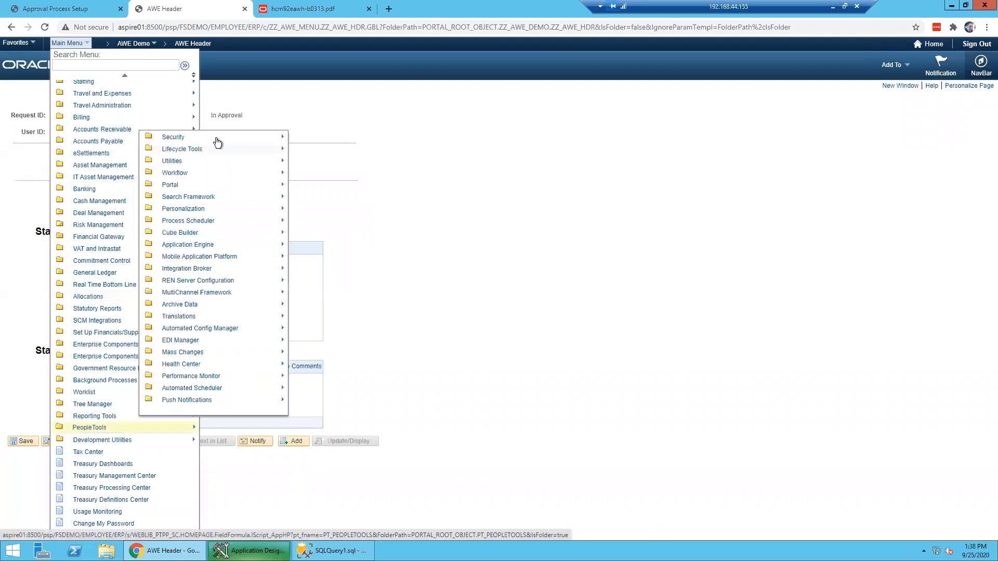
left_click(216, 140)
left_click(274, 135)
left_click(347, 133)
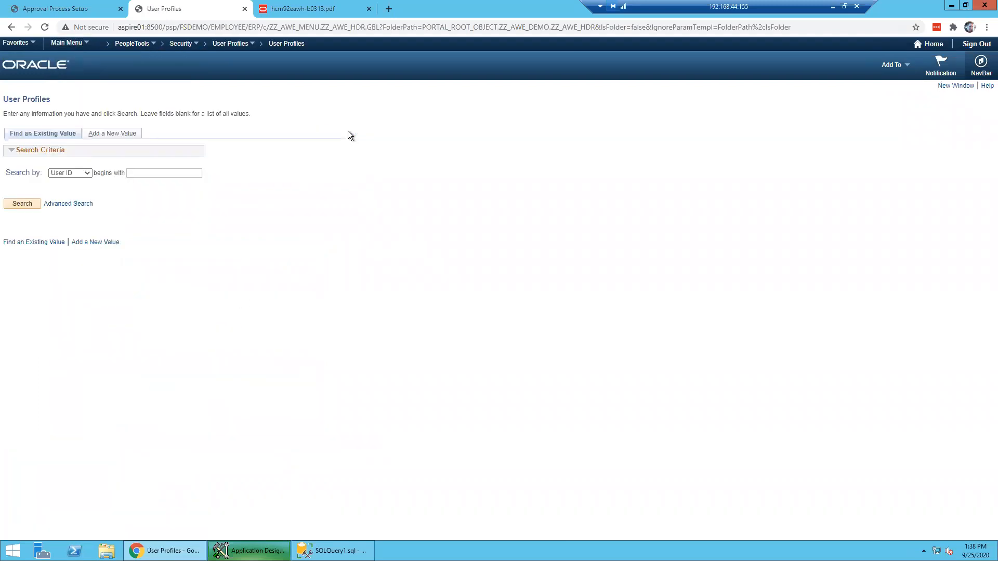
key("Return")
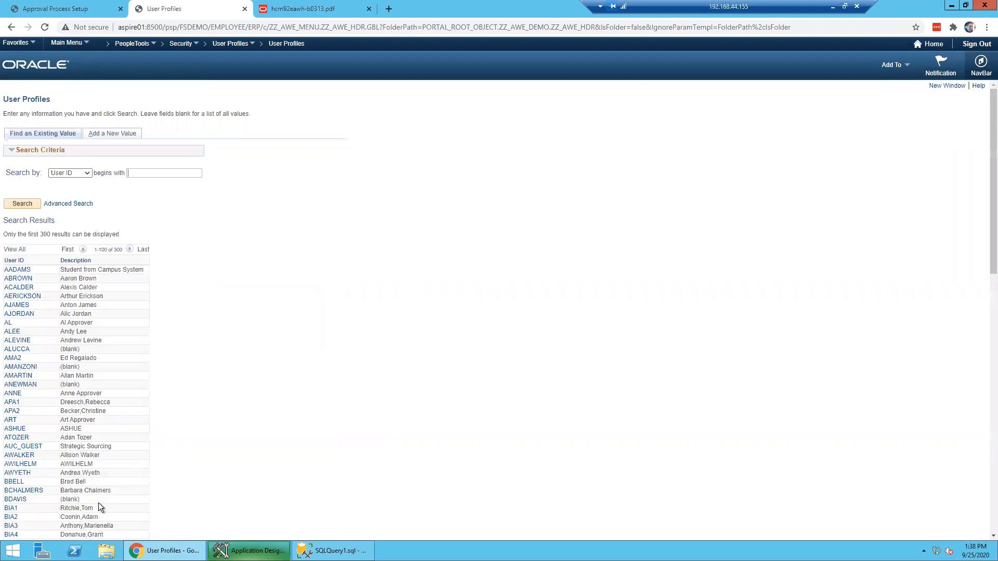
left_click(23, 491)
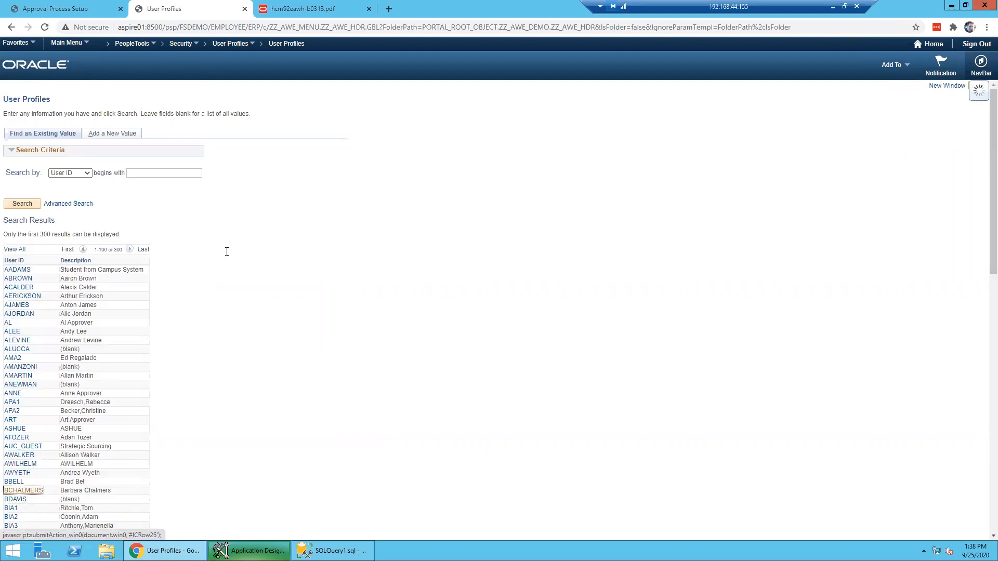
left_click(72, 96)
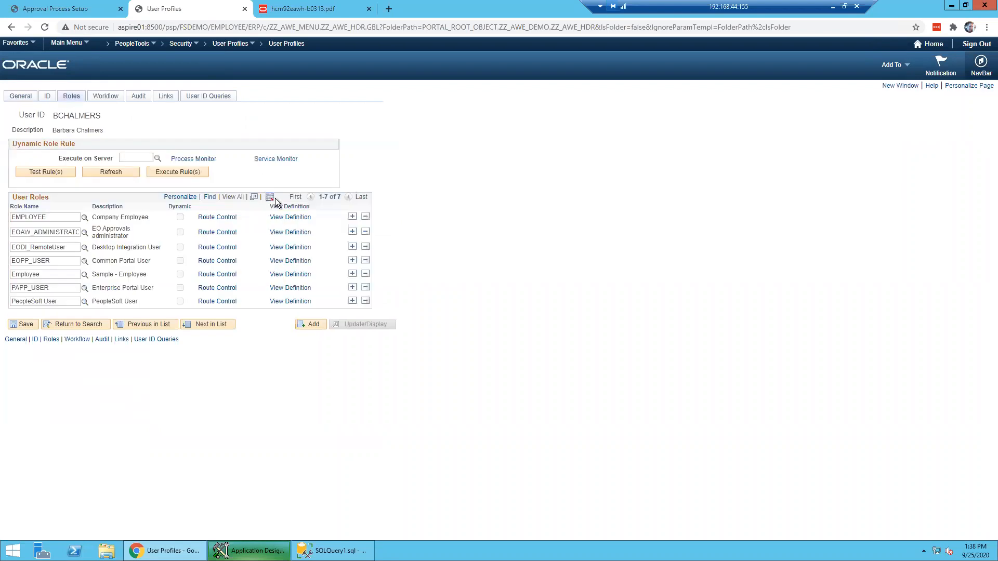
- Add the ZZ_DIRECTOR role to the user, save the profile, and sign out
left_click(353, 259)
type("Z")
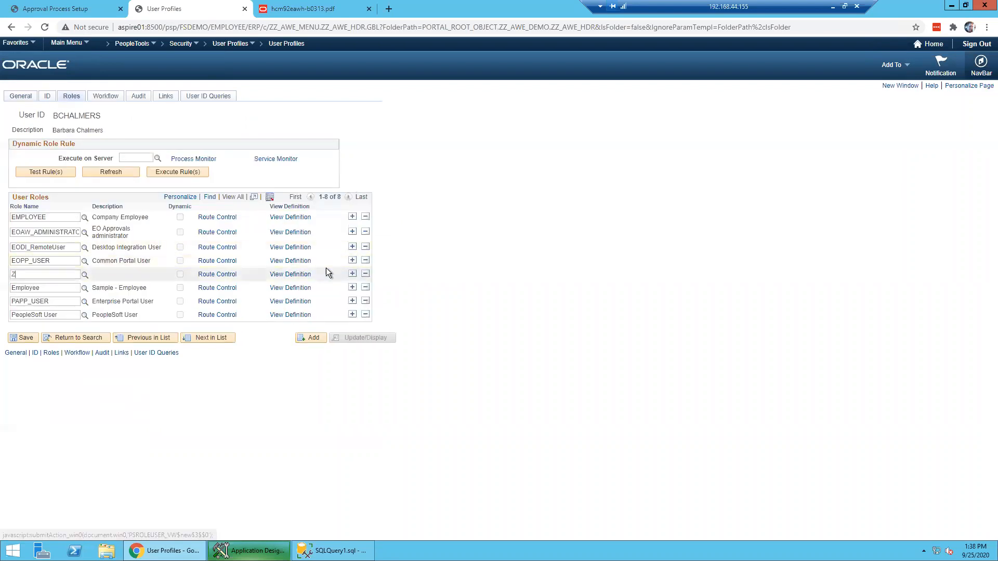
type("Z_")
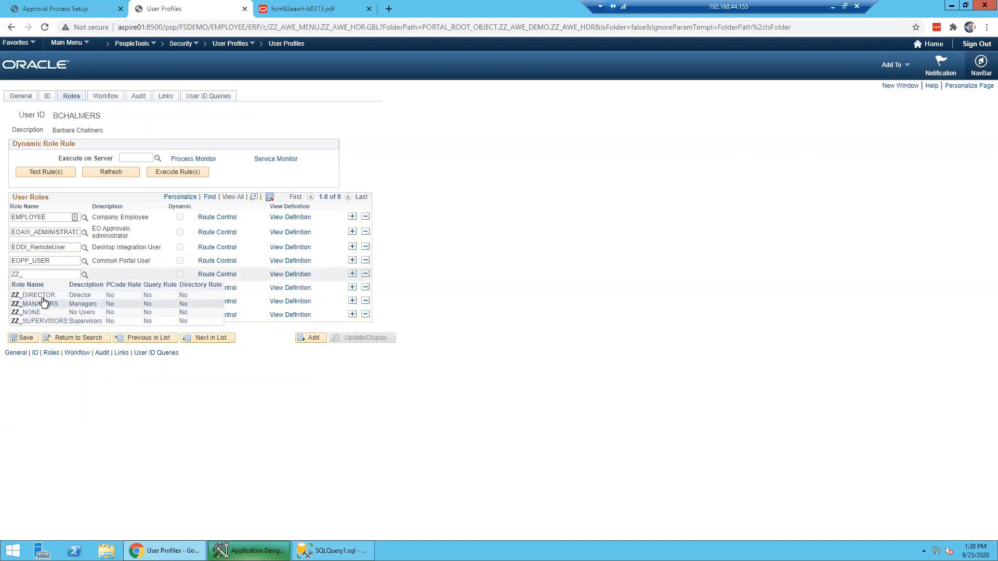
left_click(37, 295)
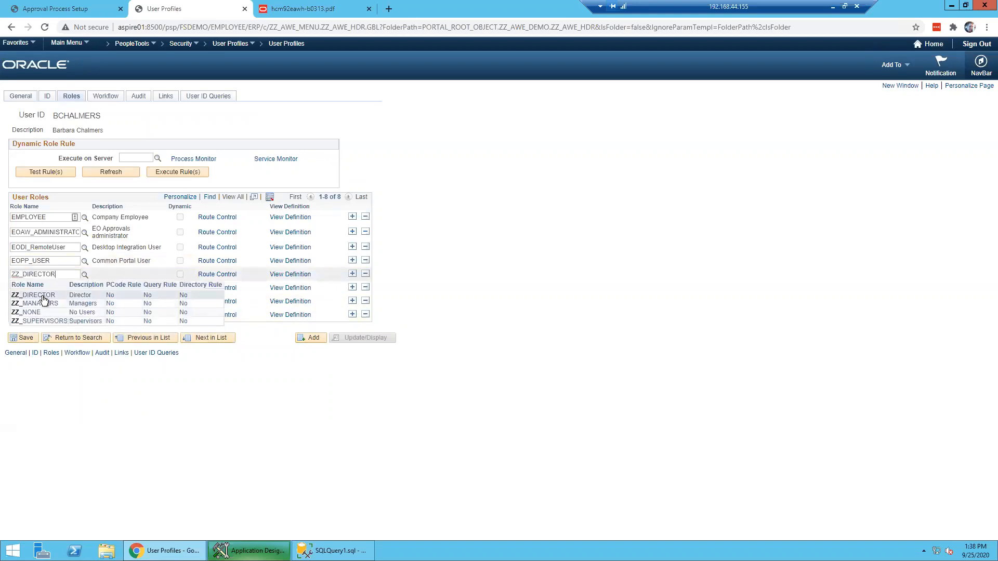
left_click(33, 337)
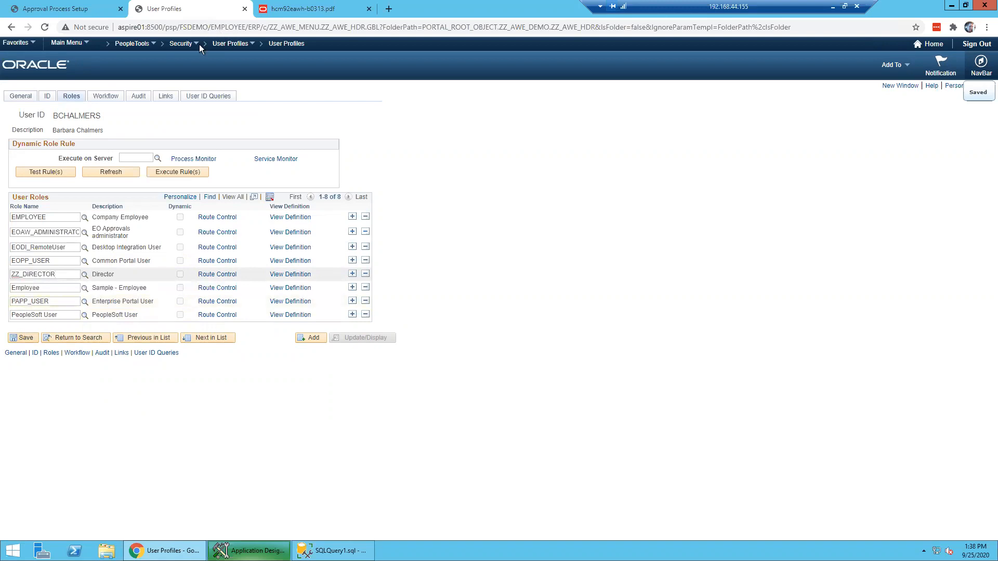
left_click(77, 47)
left_click(971, 46)
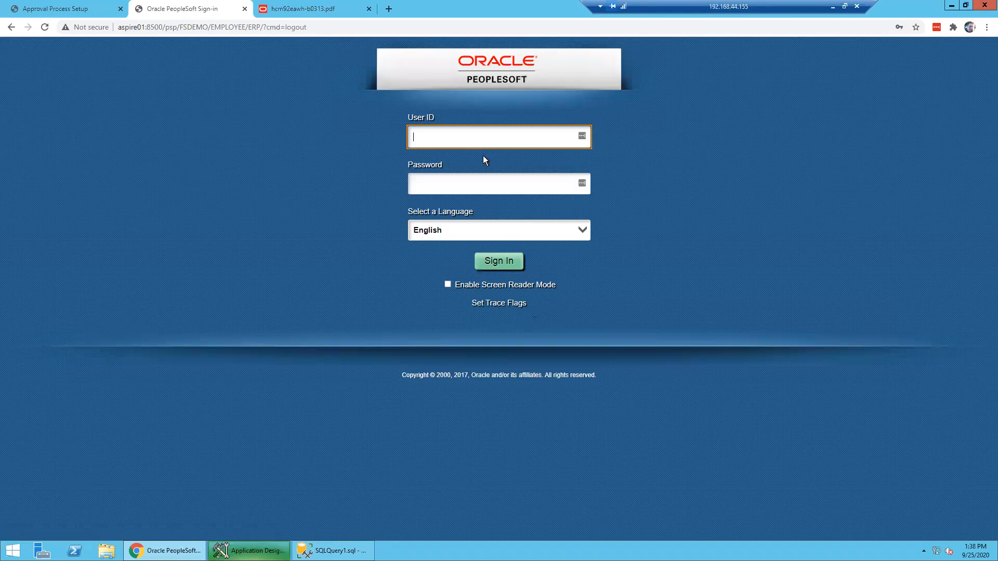
- Sign in with the saved requester login and go to AWE Demo > AWE Header
left_click(483, 141)
left_click(487, 167)
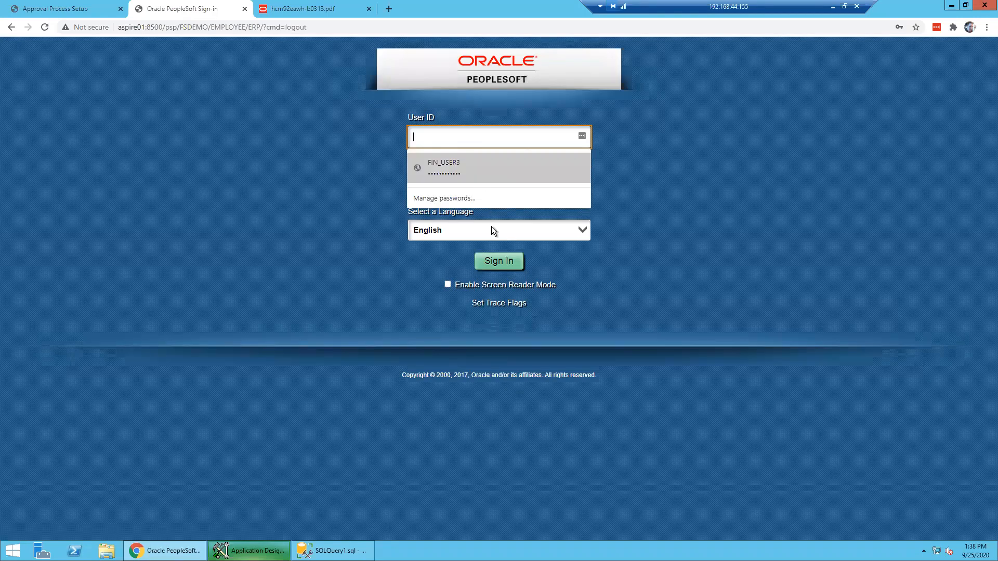
left_click(494, 263)
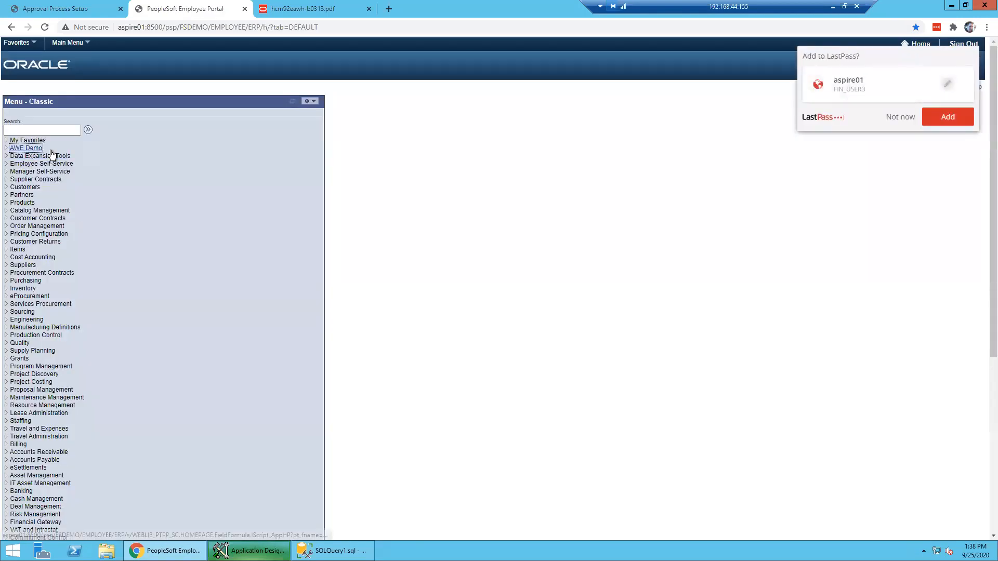
left_click(42, 149)
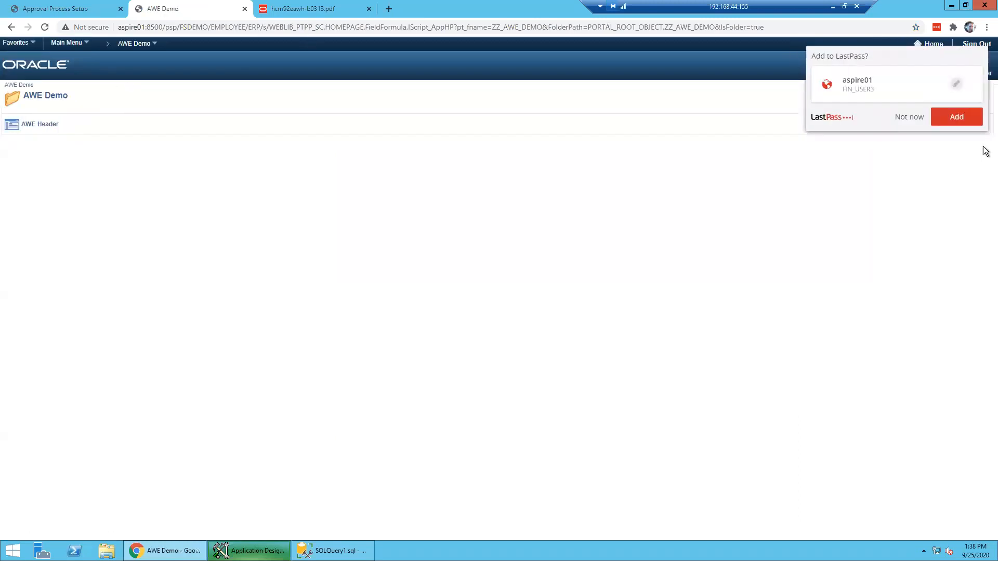
left_click(908, 119)
left_click(34, 125)
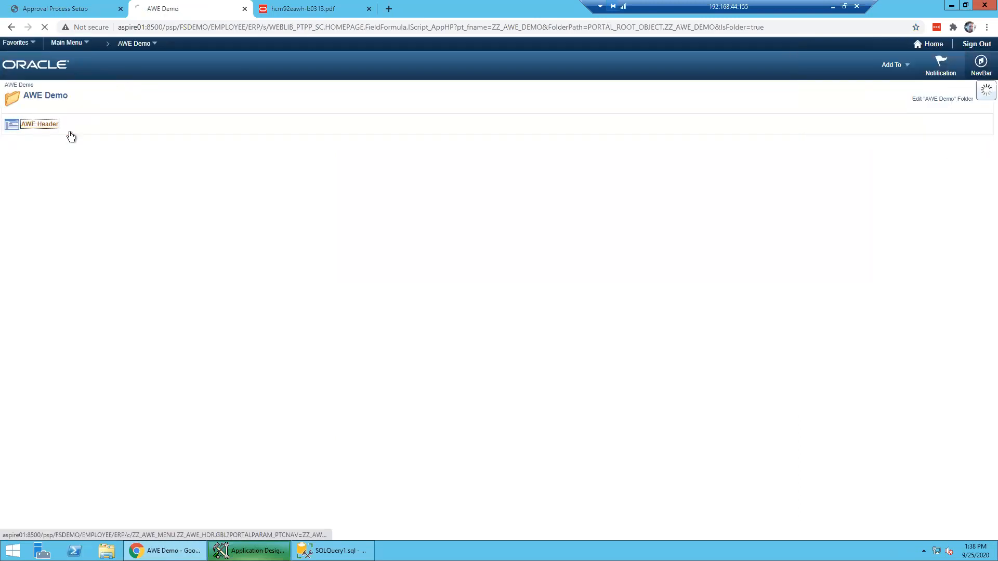
- Submit a new request for amount 100 and check the Path 1 and Path 2 approvers
left_click(27, 183)
type("100")
left_click(129, 198)
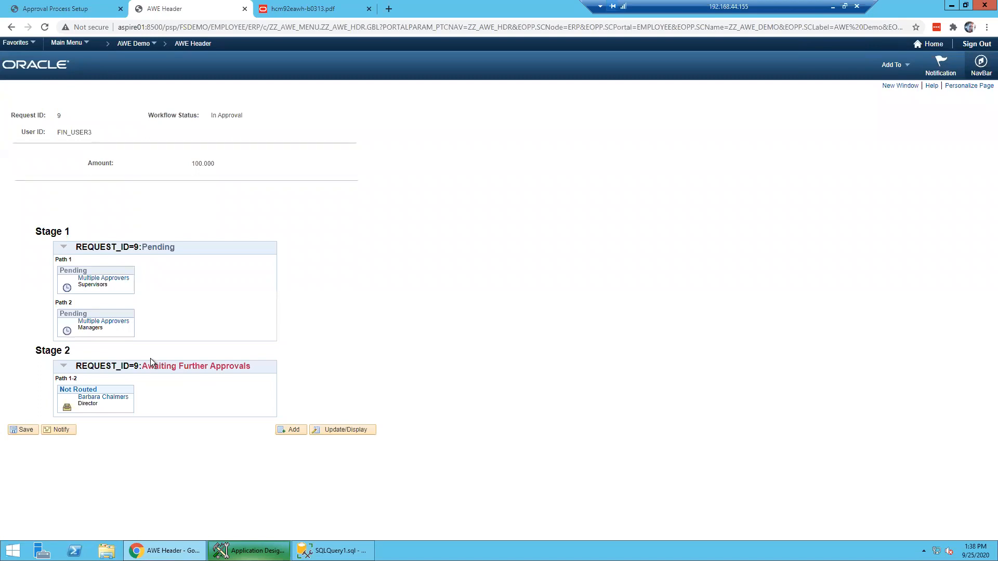
left_click(104, 279)
left_click(253, 61)
left_click(98, 324)
- Close the approvers list, sign out, and sign back in as the next approver user
left_click(161, 159)
left_click(976, 44)
key("Tab")
type("password")
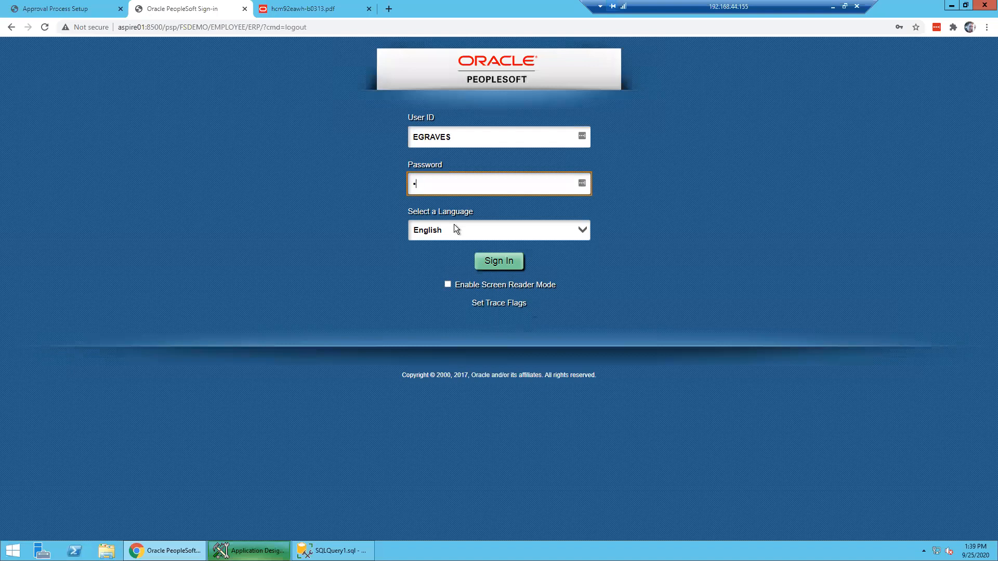
key("Return")
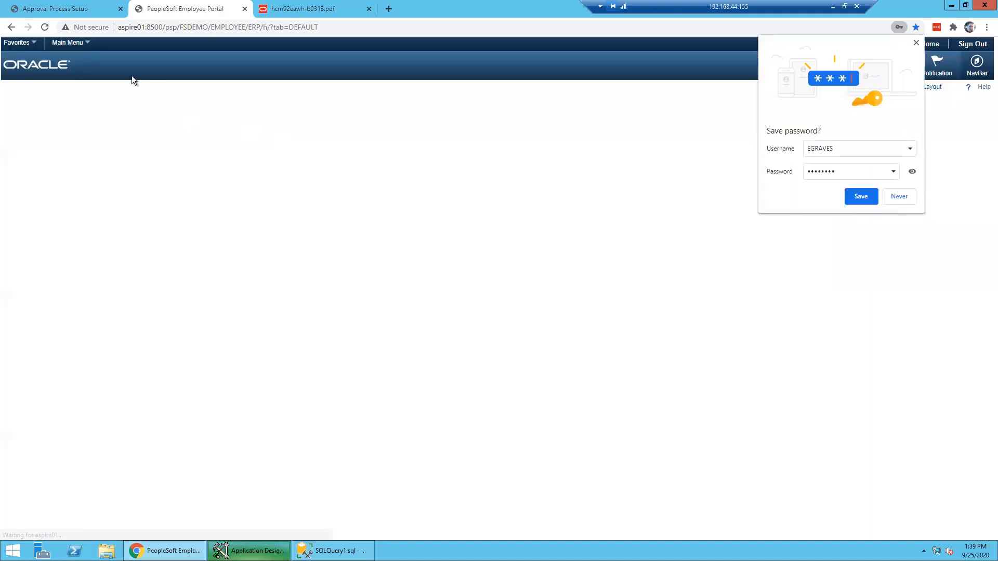
- Open AWE Header, decline saving the password, and approve request 9's Managers step
left_click(67, 43)
mouse_move(115, 91)
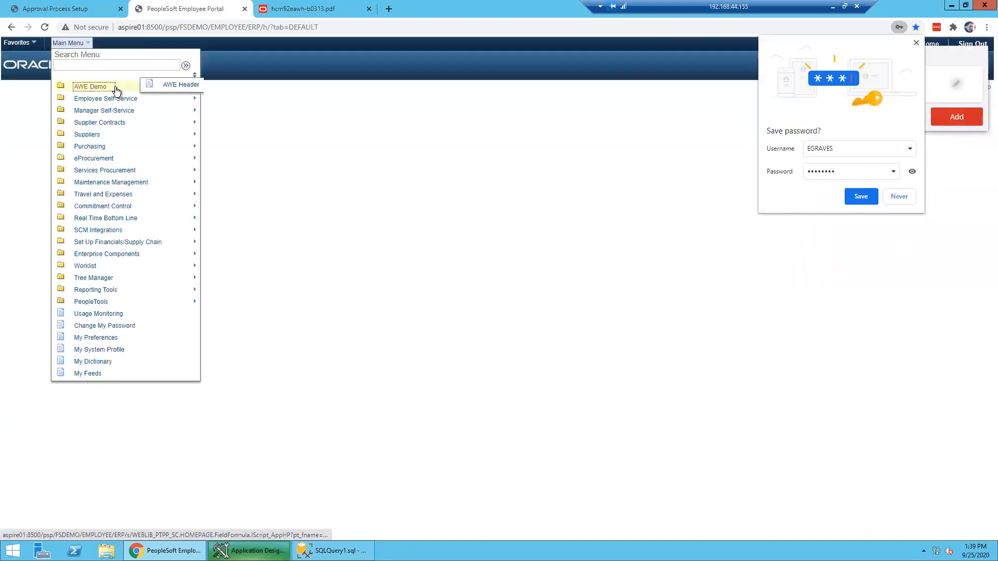
left_click(177, 84)
left_click(909, 196)
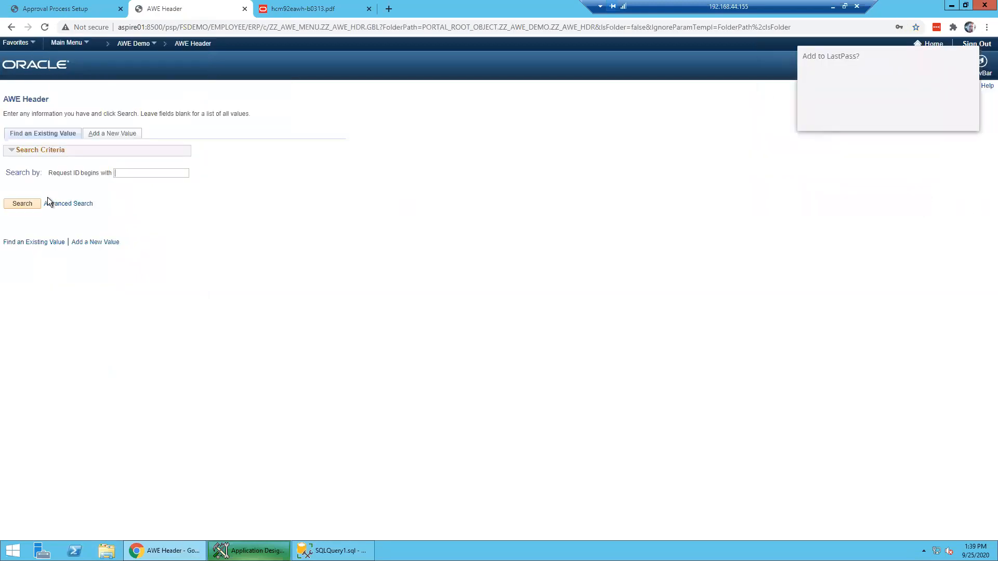
left_click(35, 201)
left_click(6, 313)
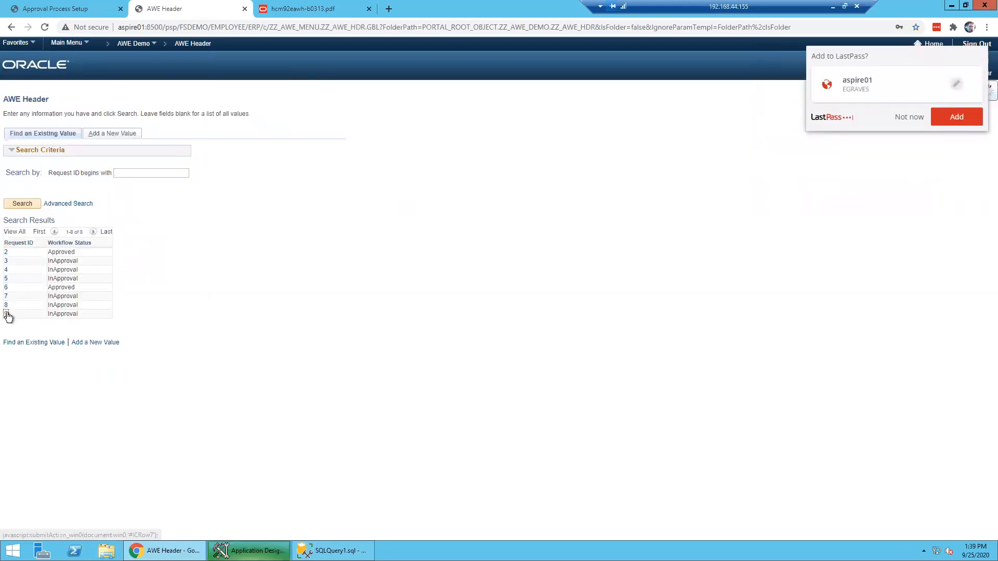
left_click(211, 201)
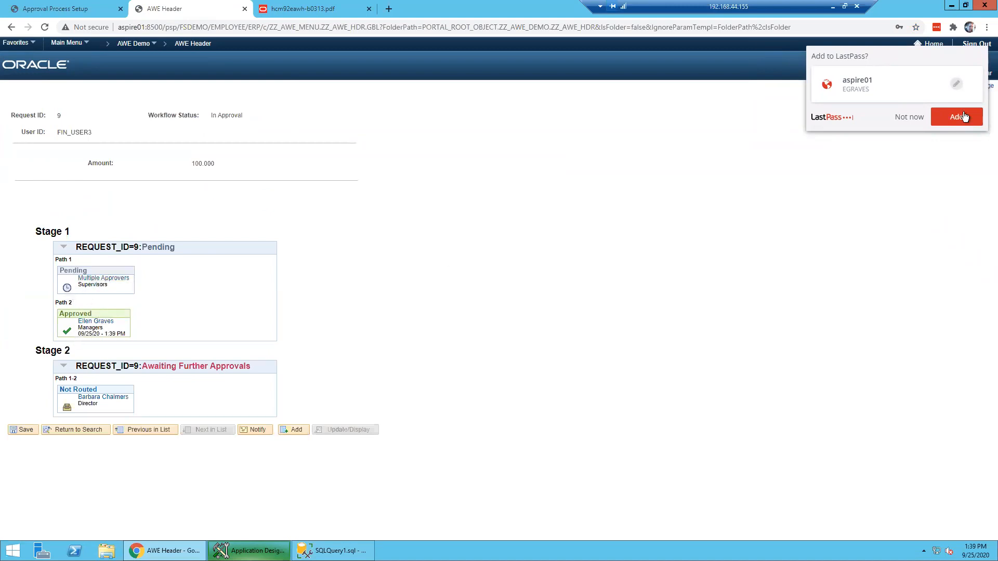
- Dismiss the password-save prompt and view Stage 1's Multiple Approvers list, then close it
left_click(907, 117)
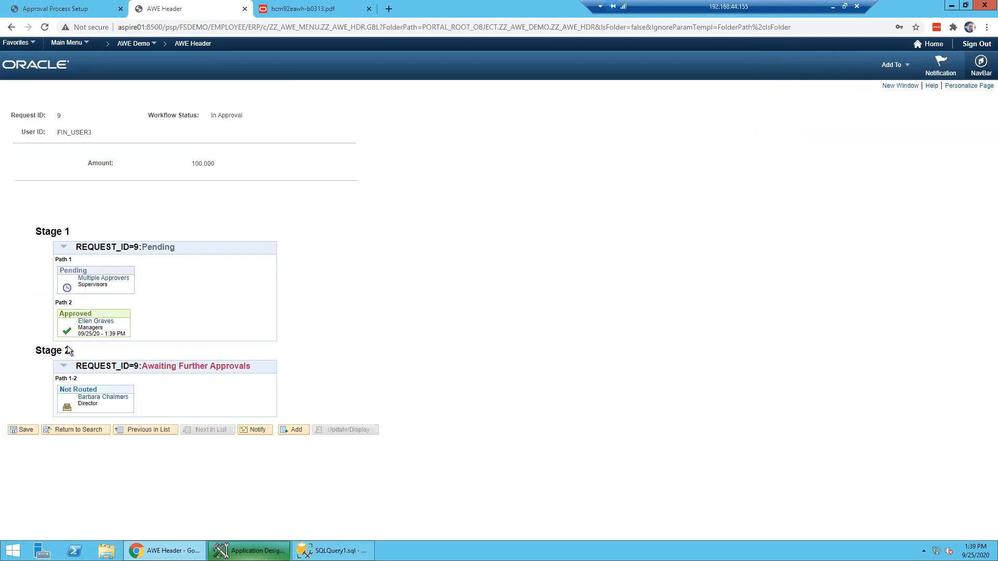
left_click(103, 278)
left_click(167, 158)
- Sign out and sign in as the supervisor user, retrying after the first failed attempt
left_click(976, 44)
key("Tab")
type("password")
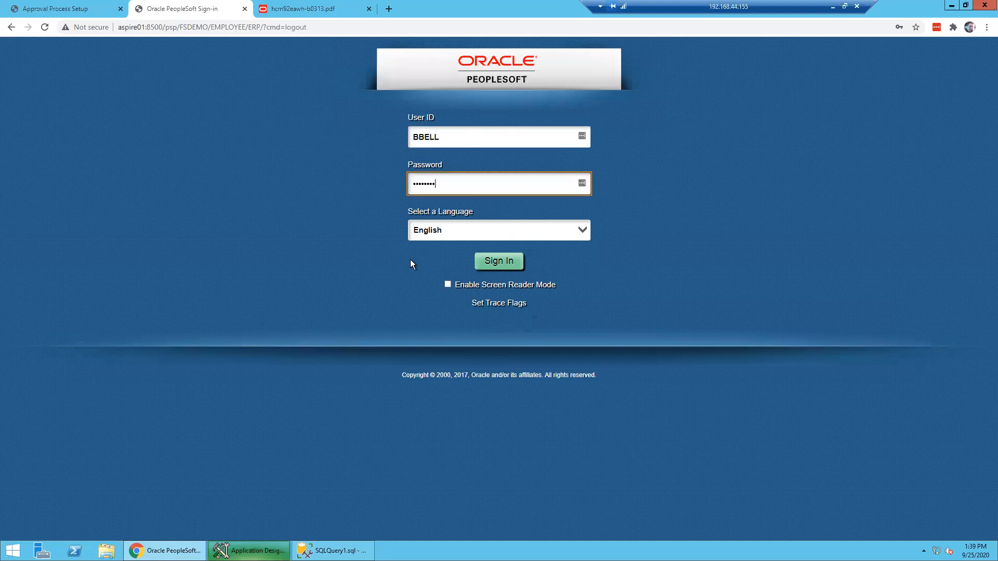
key("Return")
left_click(441, 185)
key("Tab")
type("password")
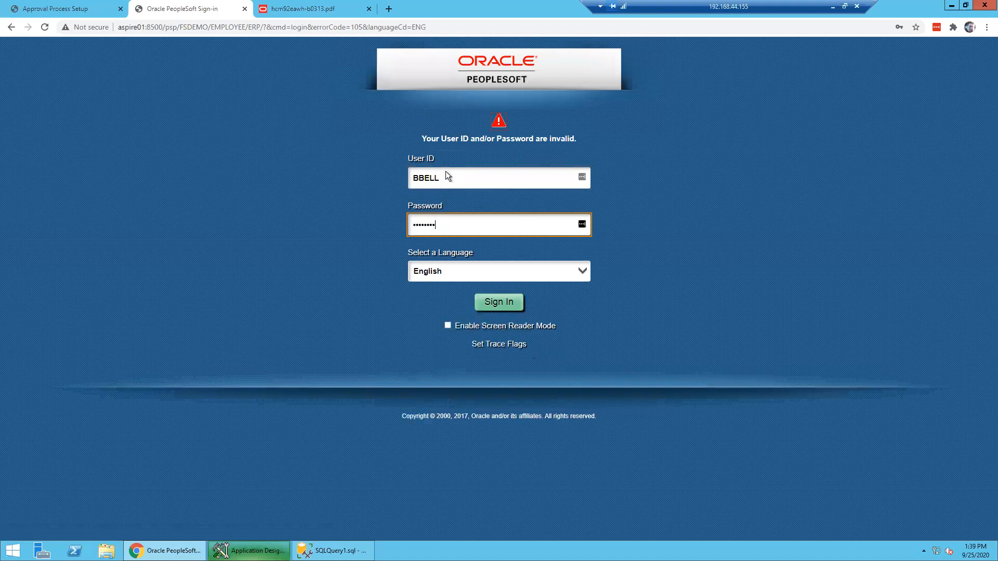
key("Return")
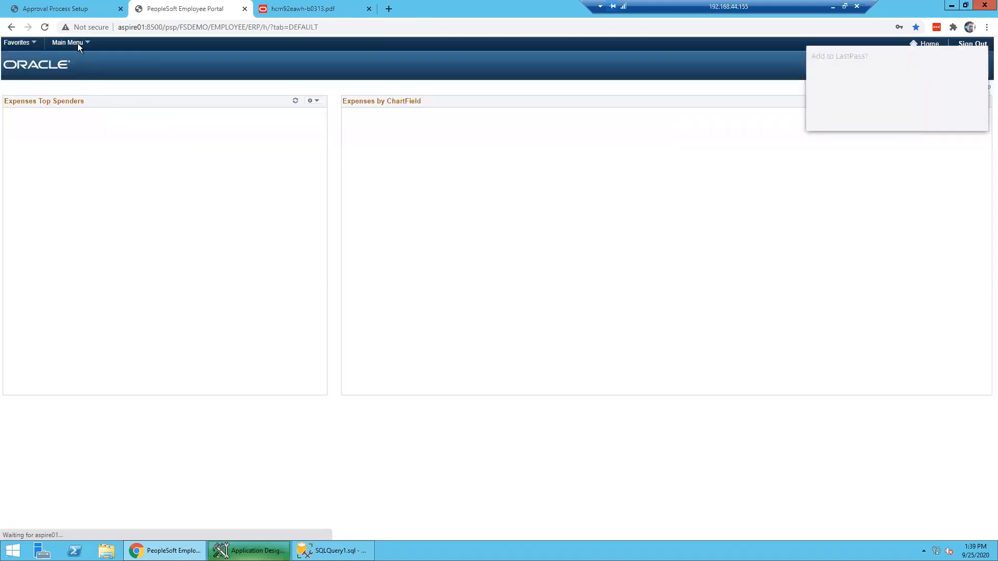
- Open AWE Header from the Main Menu, list requests, and approve request 9 as supervisor
left_click(77, 43)
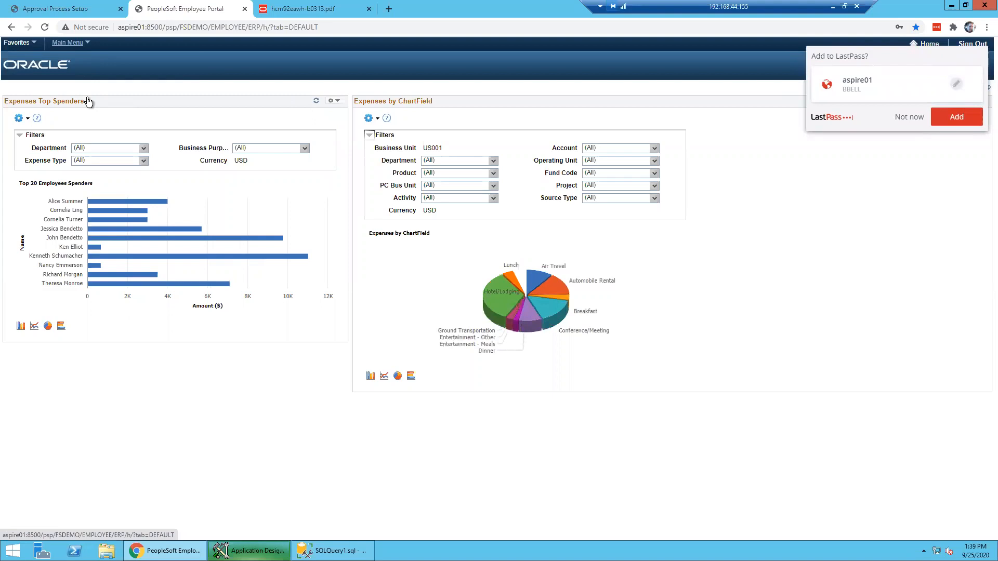
mouse_move(87, 89)
left_click(186, 85)
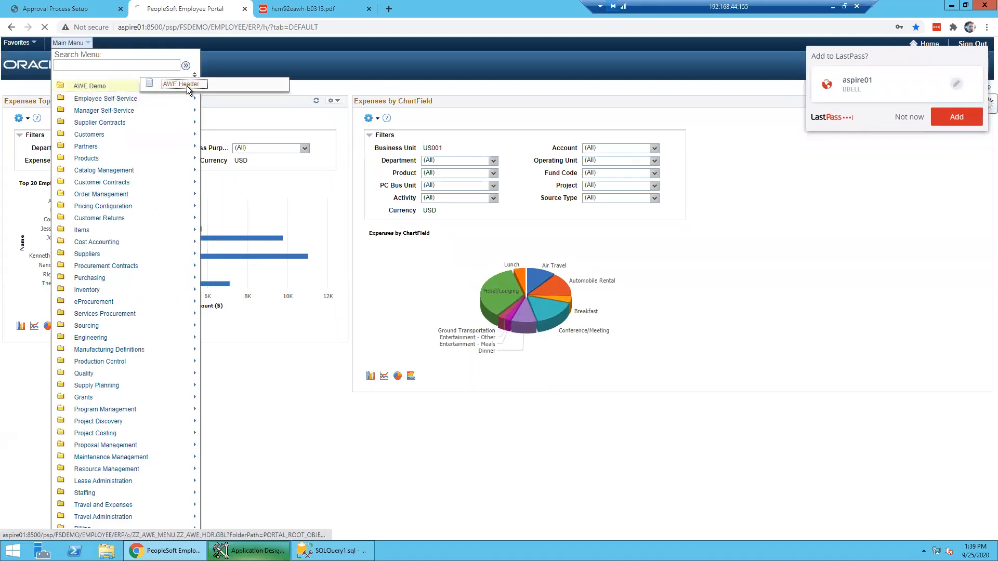
key("Return")
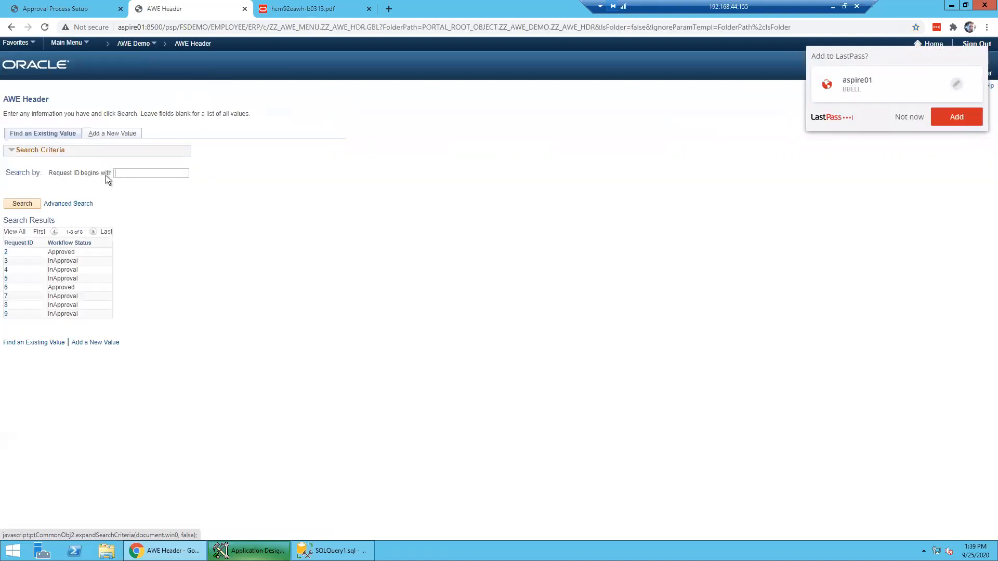
left_click(13, 314)
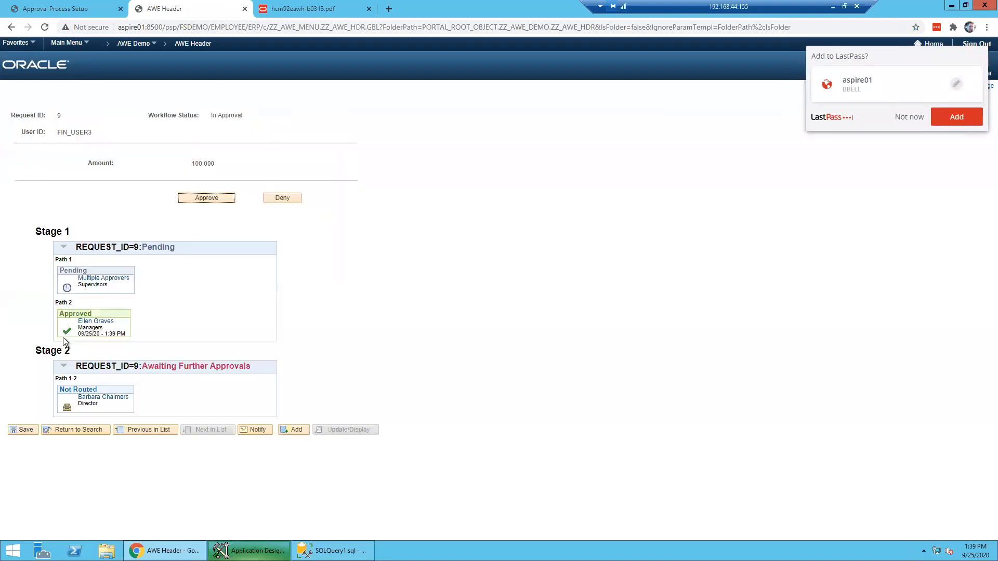
left_click(216, 199)
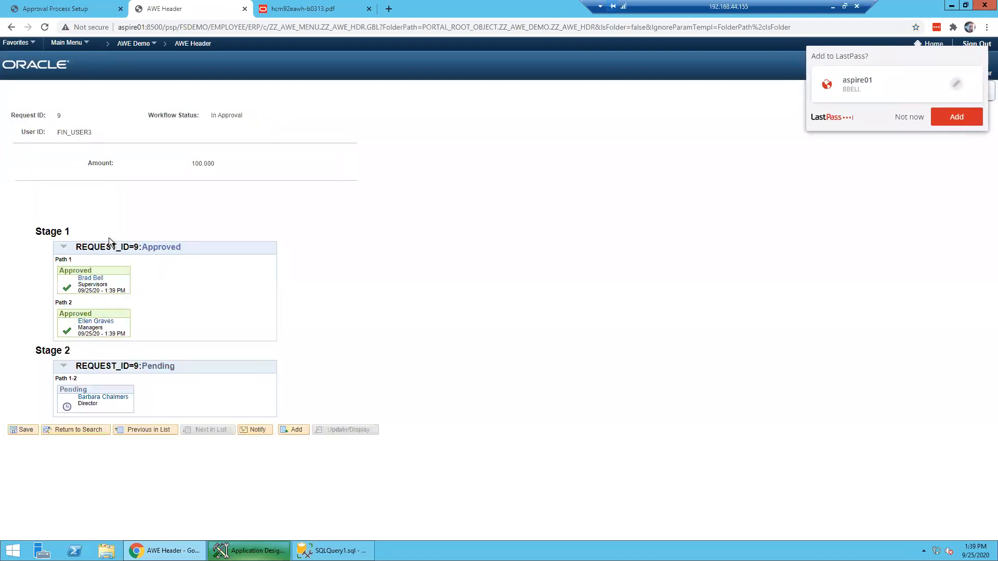
- Highlight Stage 1's Approved status and the overall In Approval workflow status
double_click(163, 247)
left_click_drag(174, 116, 242, 115)
left_click(242, 115)
- Return to the ZZ_AWE_DEMO setup page and highlight the ZZ_SUPERVISORS approver user list in Steps
left_click(58, 11)
scroll(511, 367, "down", 1)
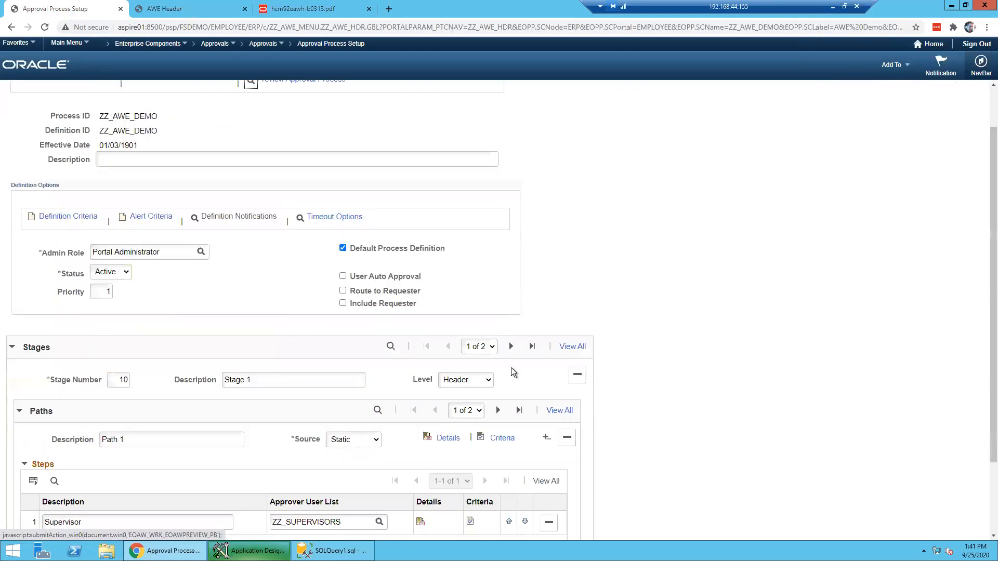
scroll(510, 367, "down", 2)
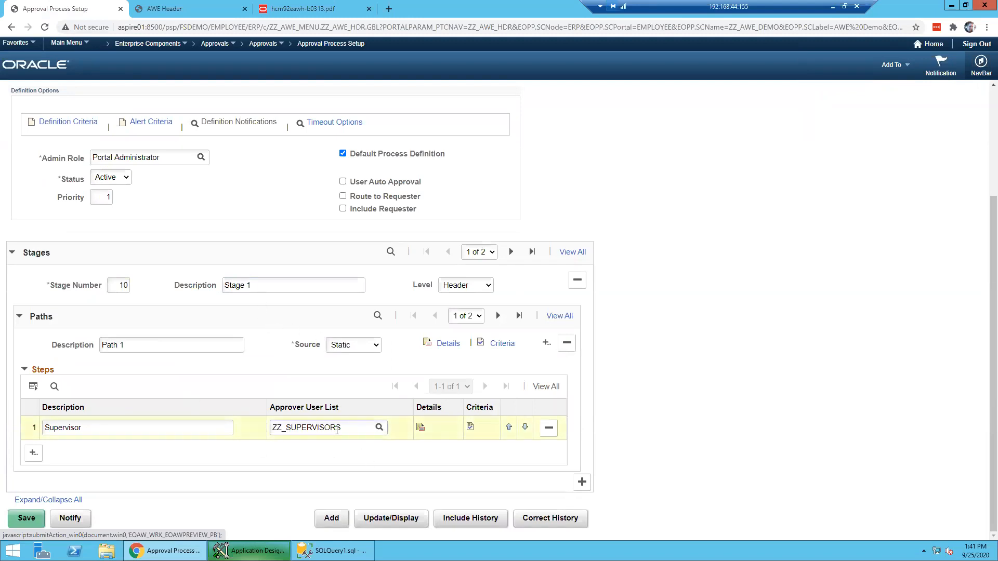
left_click_drag(343, 427, 203, 428)
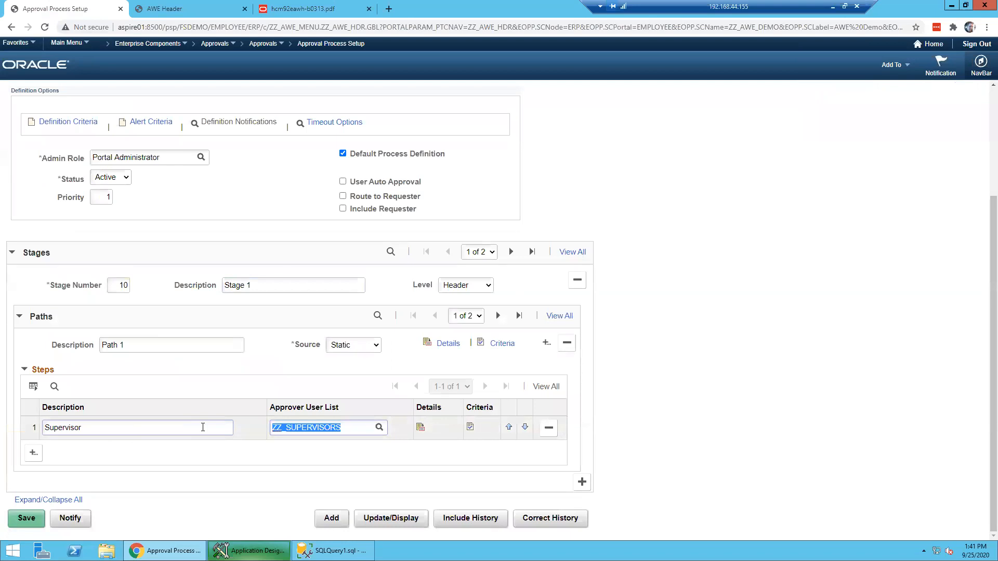
left_click(678, 258)
scroll(677, 258, "up", 2)
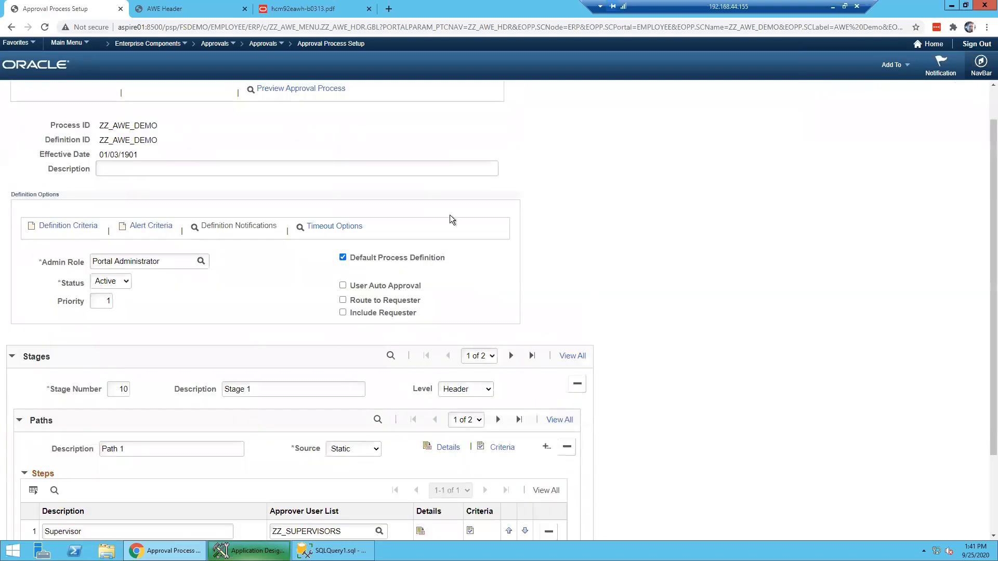
- In User List Setup, filter user lists beginning with ZZ and open ZZ_SUPERVISORS
left_click(270, 44)
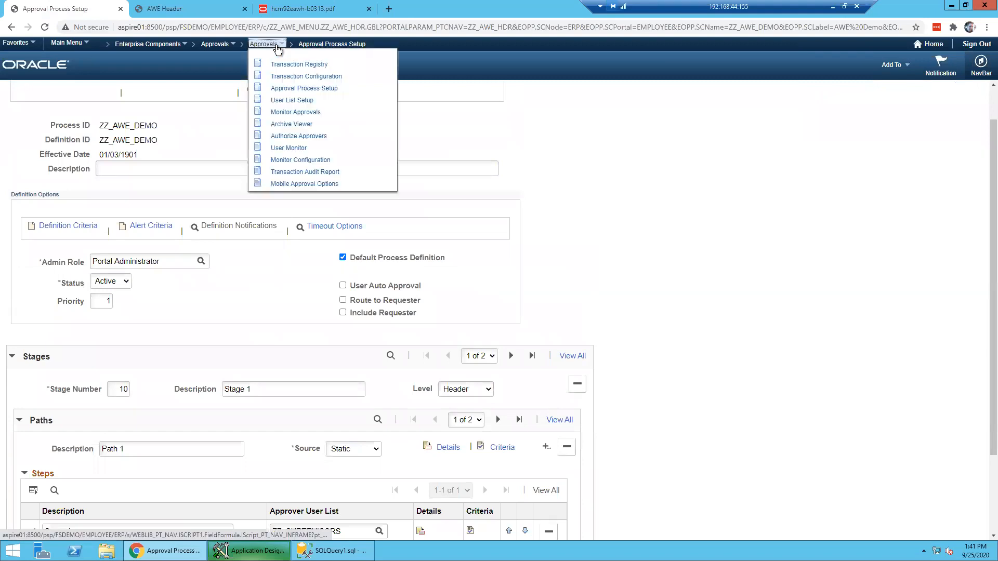
left_click(307, 100)
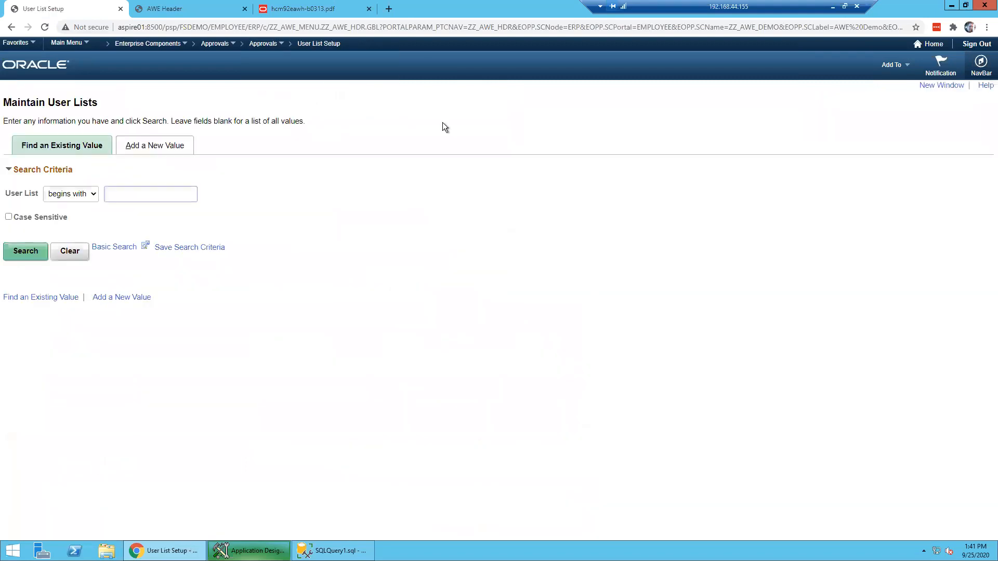
key("Return")
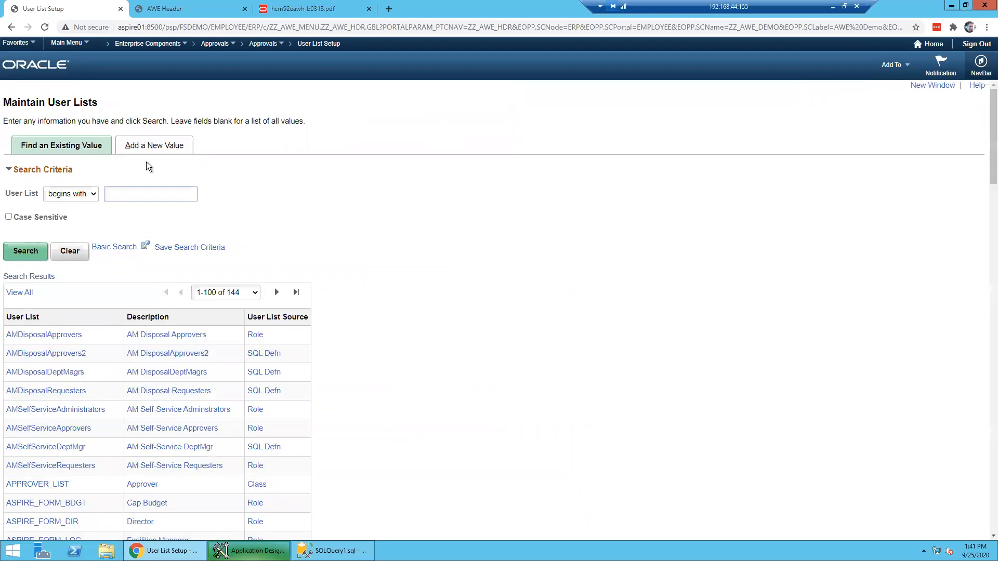
scroll(167, 504, "down", 3)
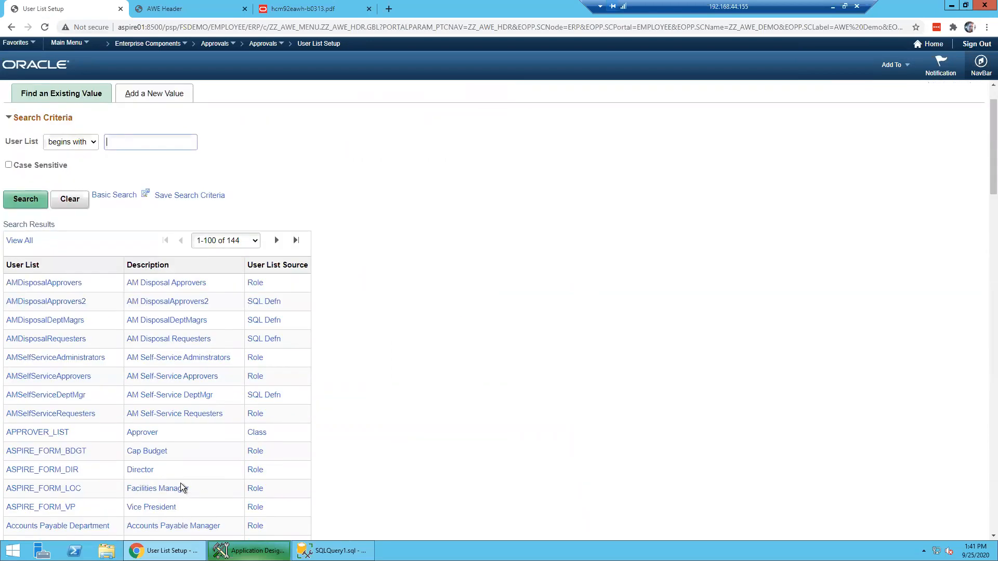
scroll(182, 460, "down", 4)
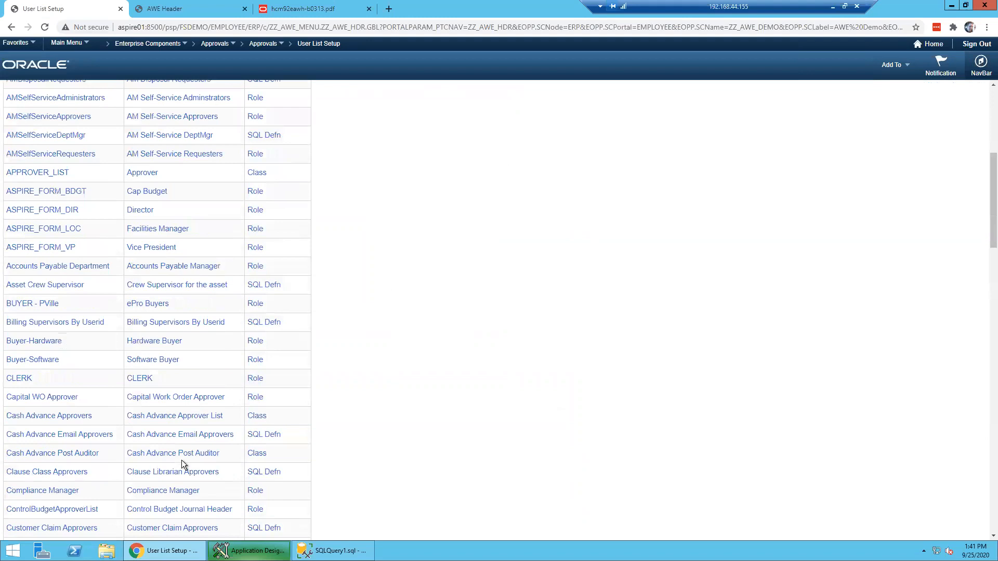
scroll(180, 411, "up", 8)
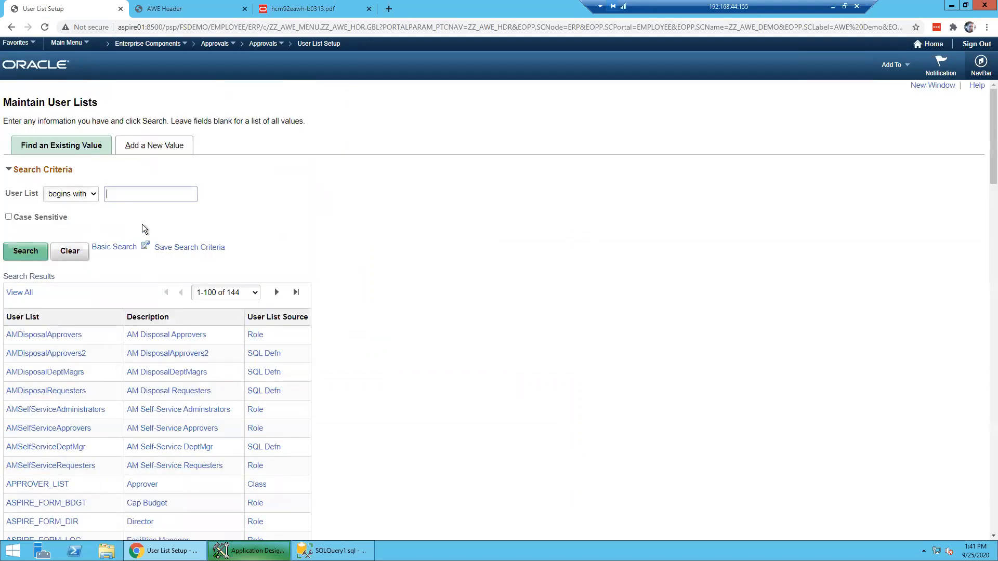
type("ZZ")
key("Return")
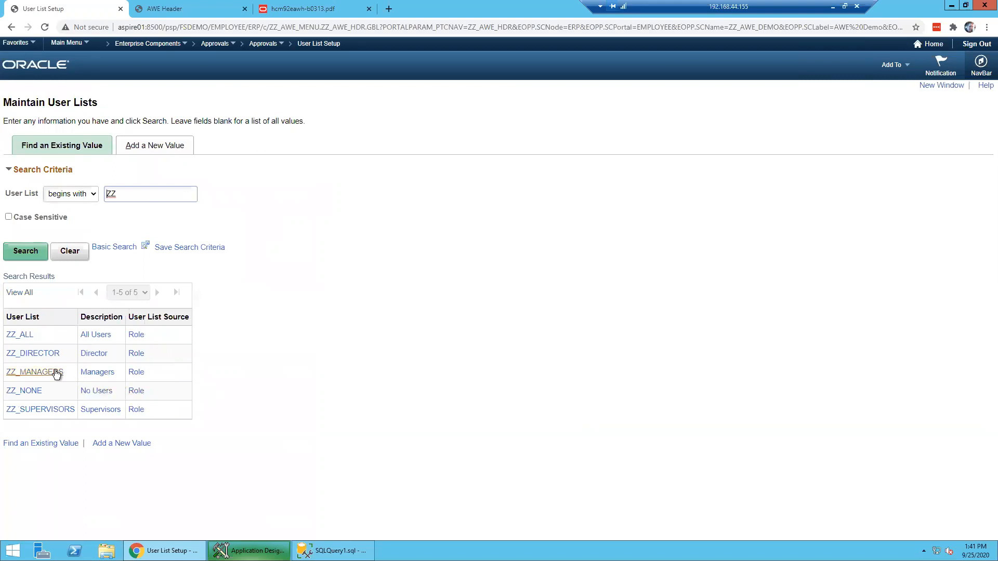
left_click(67, 410)
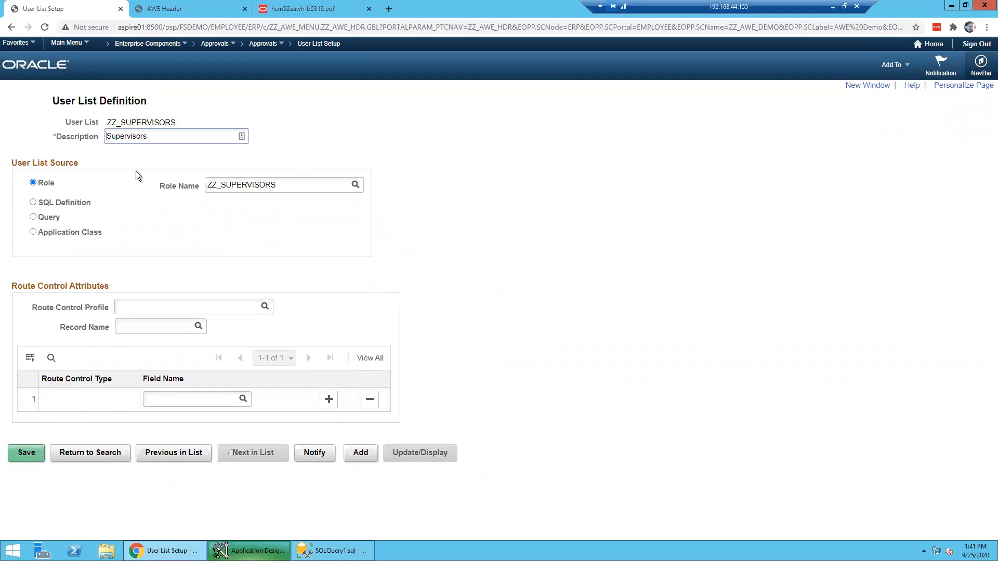
- Highlight the ZZ_SUPERVISORS role name, then select SQL Definition as the user list source
left_click(33, 183)
left_click_drag(328, 185, 198, 186)
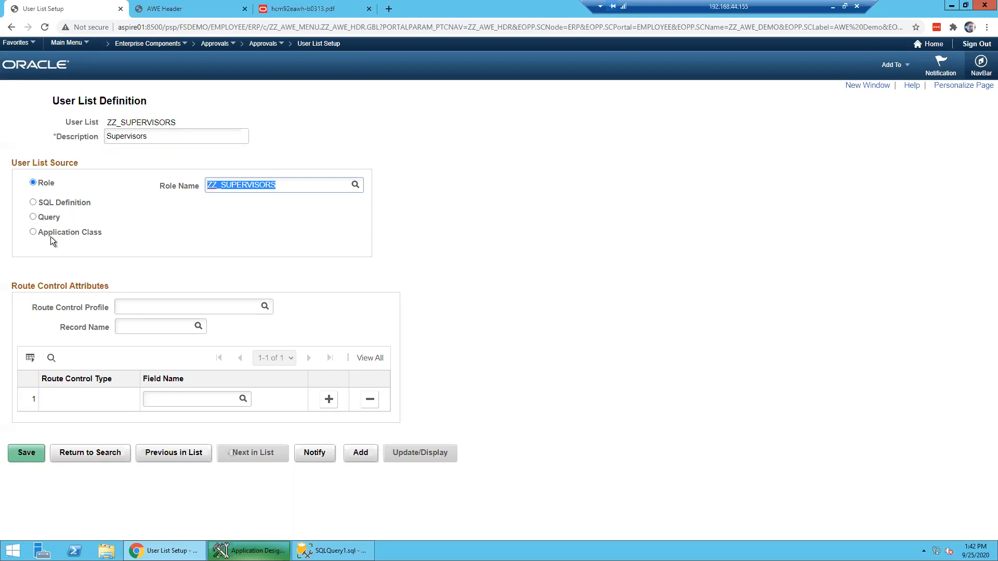
left_click_drag(301, 188, 221, 205)
left_click(32, 182)
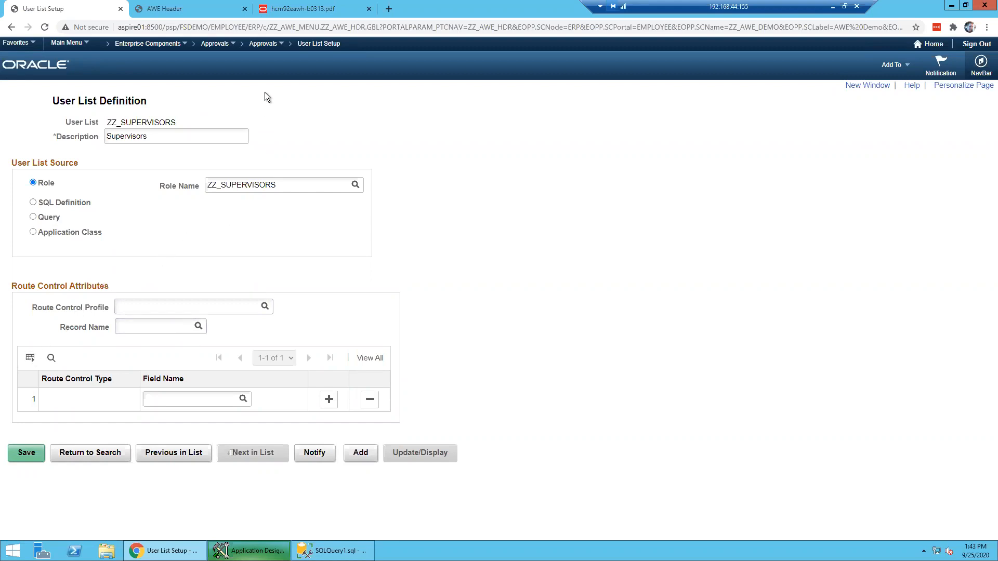
left_click(270, 46)
left_click(82, 202)
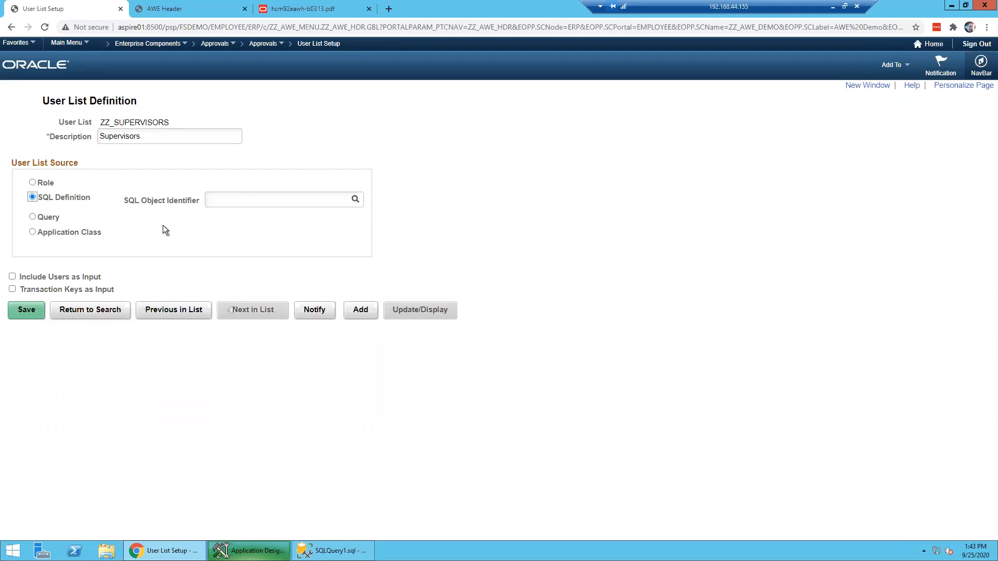
- Try the Query and SQL Definition sources, focus SQL Object Identifier, then revert the source to Role
left_click(46, 217)
left_click(52, 199)
left_click(247, 202)
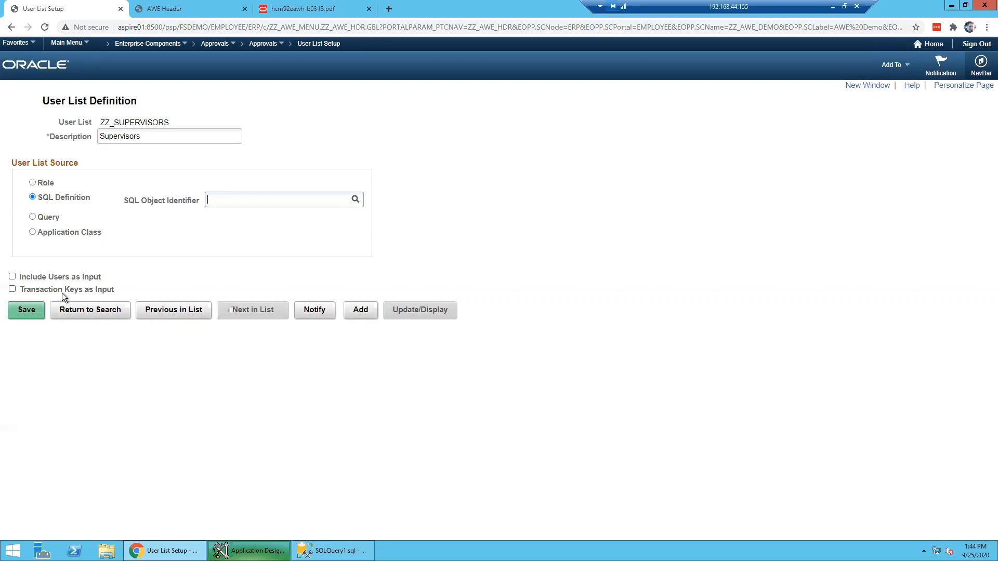
left_click(45, 185)
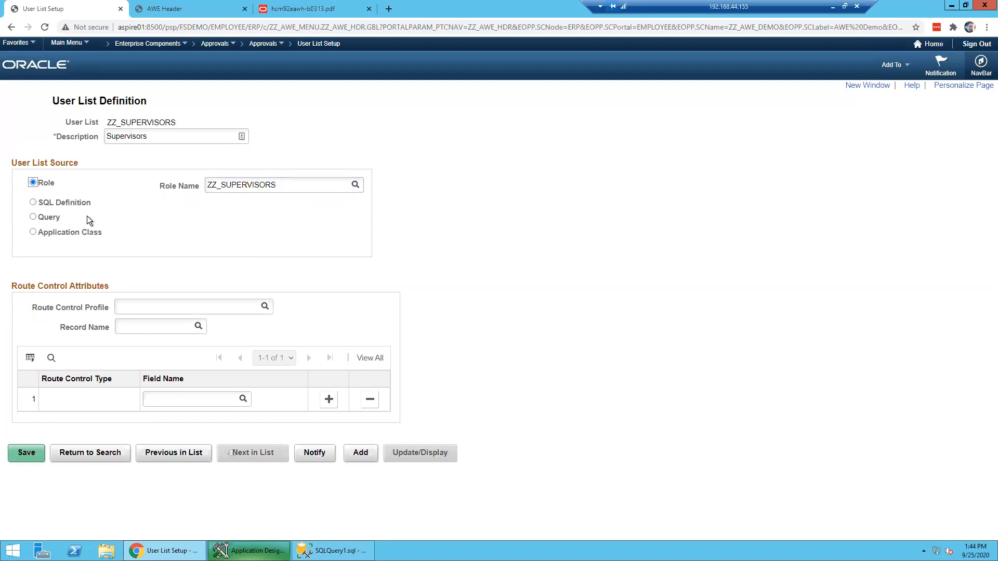
- Select SQL Definition as the source and toggle Include Users as Input on and off
left_click(74, 203)
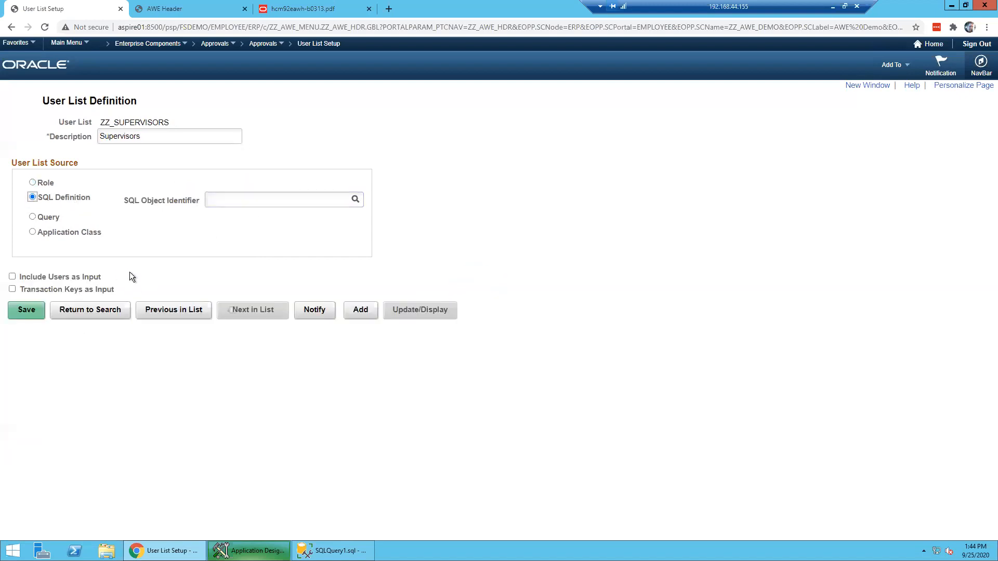
left_click(89, 279)
left_click(89, 278)
- Compare the Query, Application Class and Role sources, finally settling on SQL Definition
left_click(32, 217)
left_click(32, 197)
left_click(33, 233)
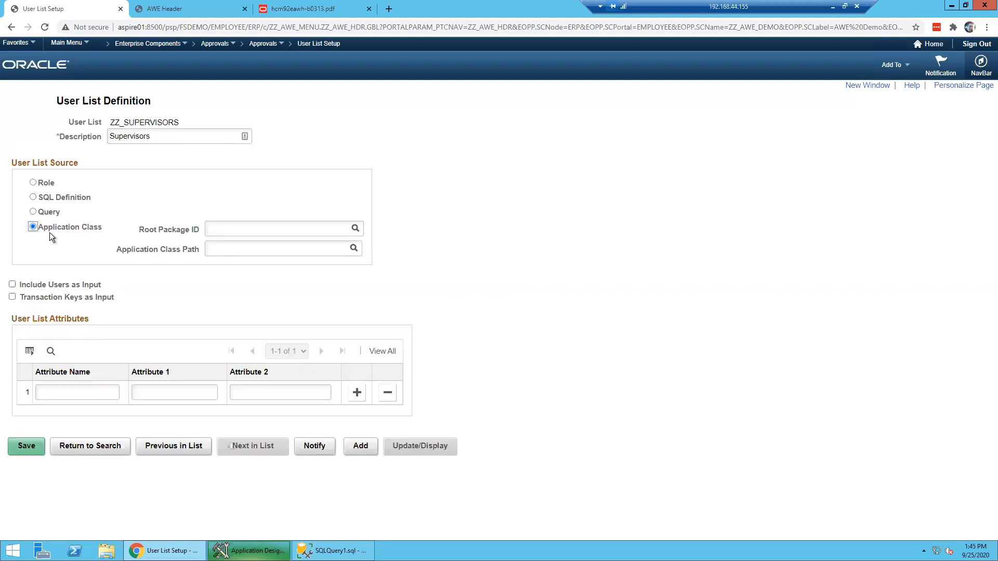
left_click(32, 182)
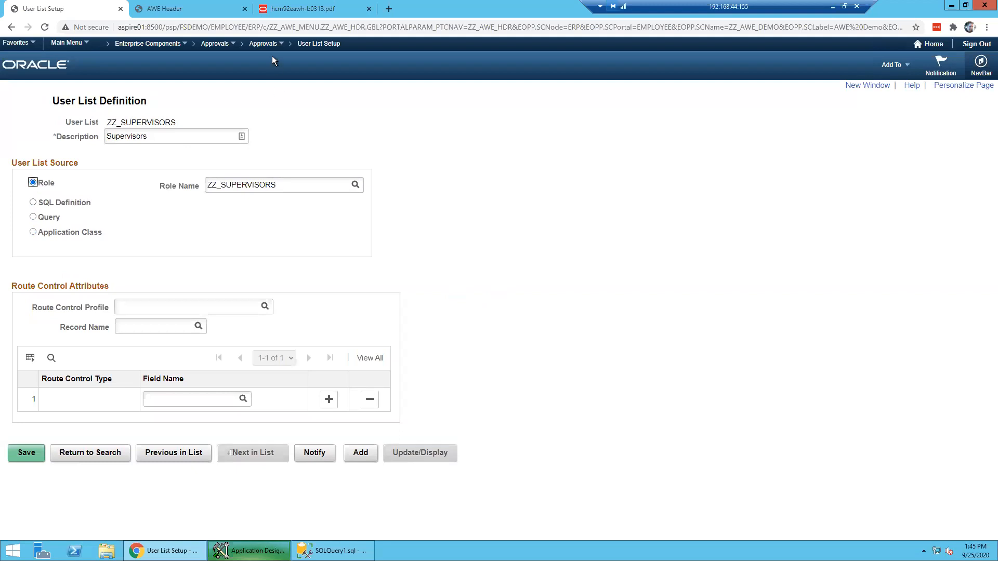
left_click(67, 202)
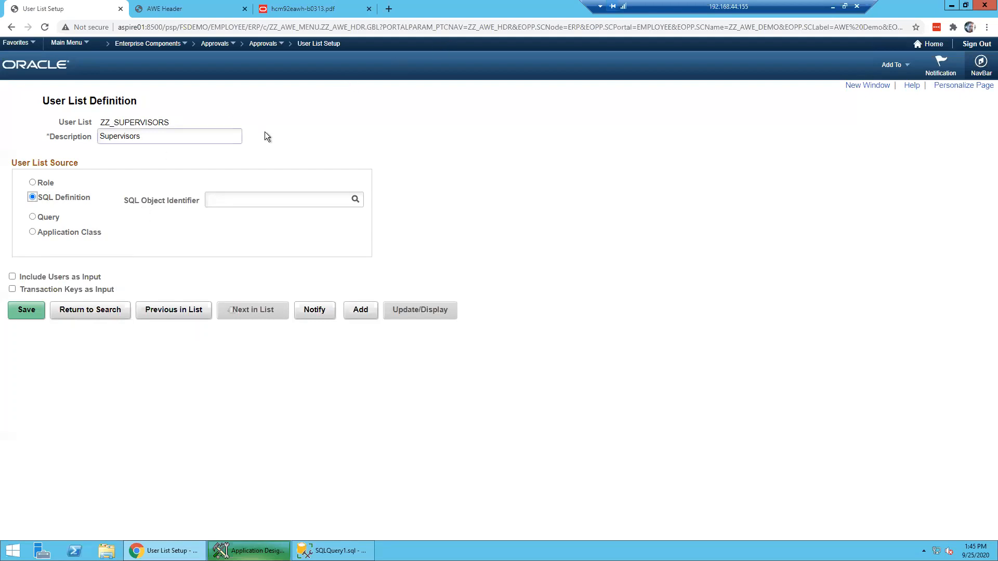
left_click(268, 48)
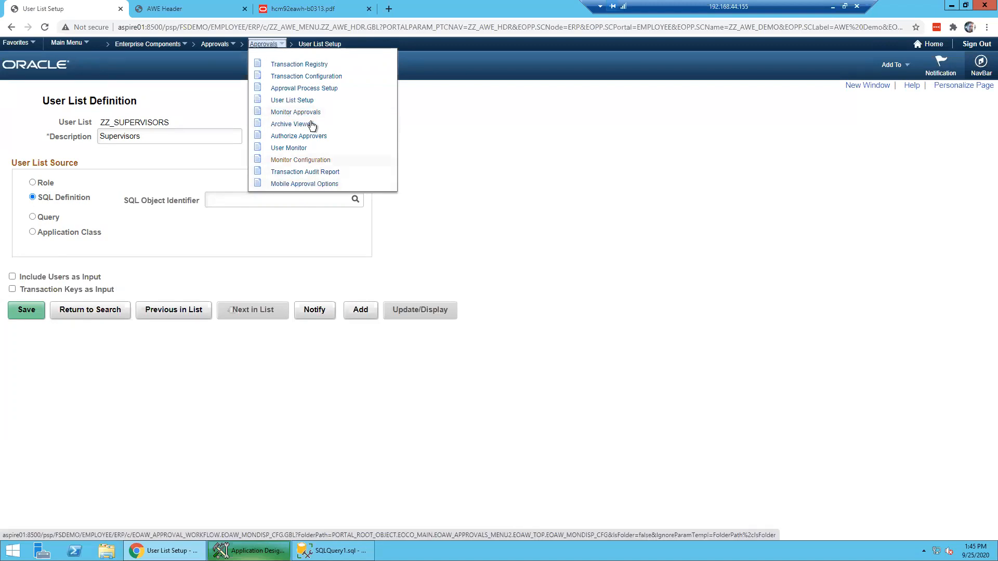
- Go to Monitor Configuration, discard unsaved changes, search Process ID ZZ_, and open ZZ_AWE_DEMO
left_click(312, 161)
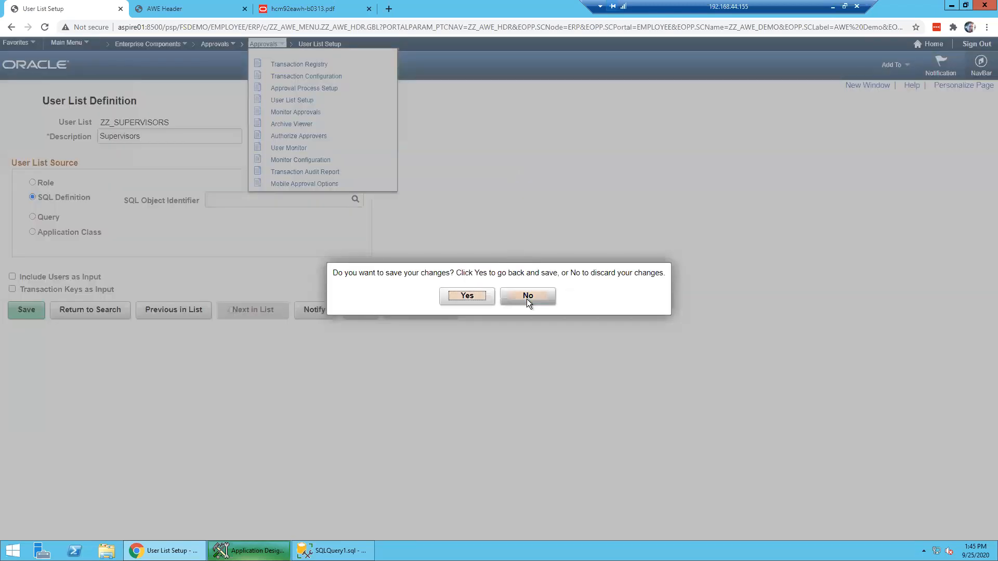
left_click(526, 298)
type("ZZ_")
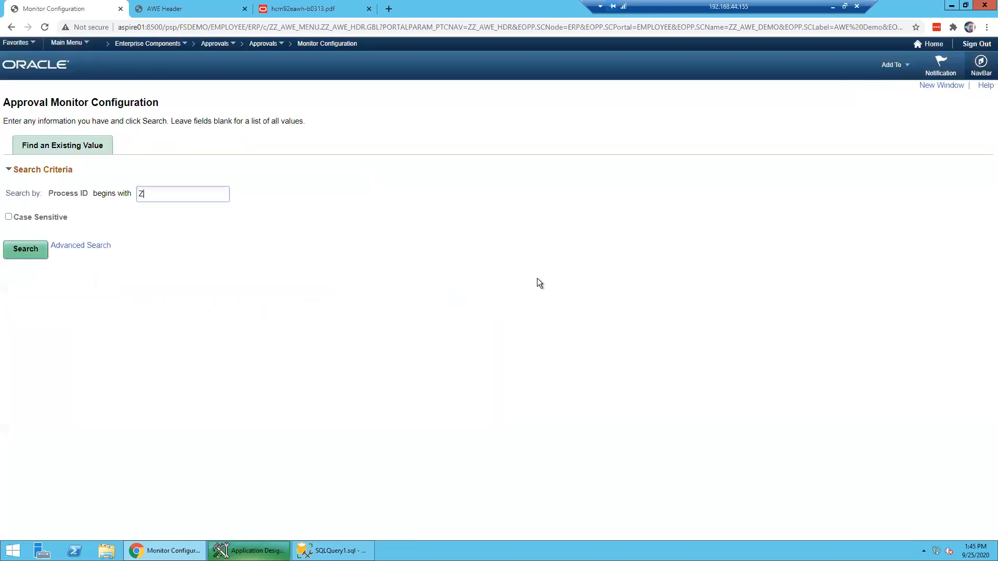
key("Return")
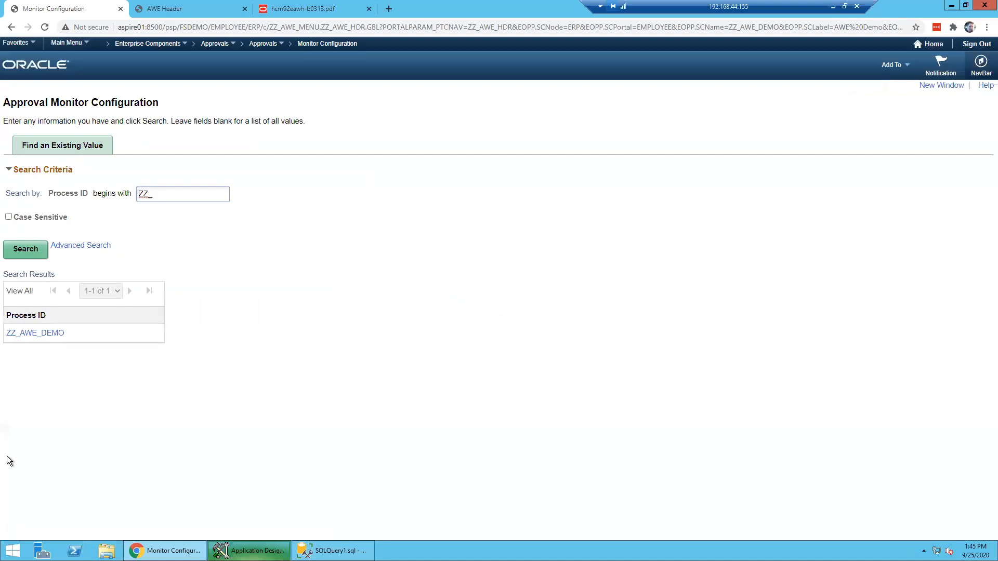
left_click(51, 334)
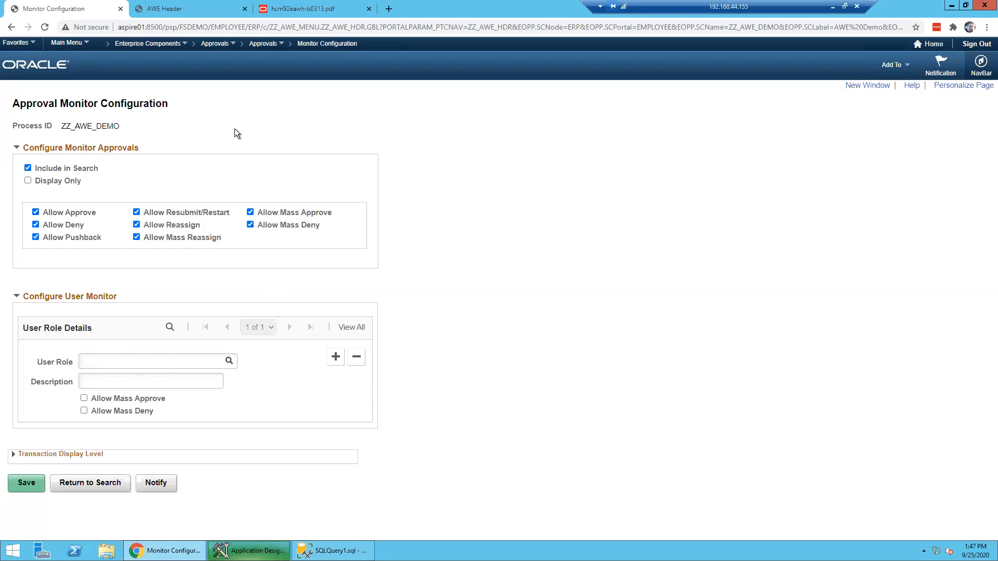
left_click(268, 44)
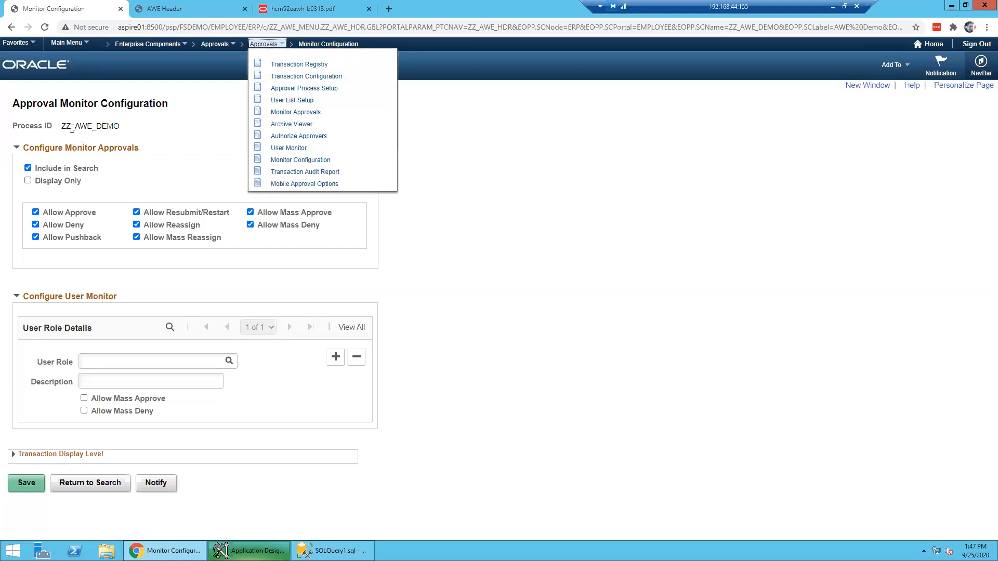
- On Monitor Approvals, look up approval processes matching ZZ_, find none, and cancel the lookup
left_click(305, 115)
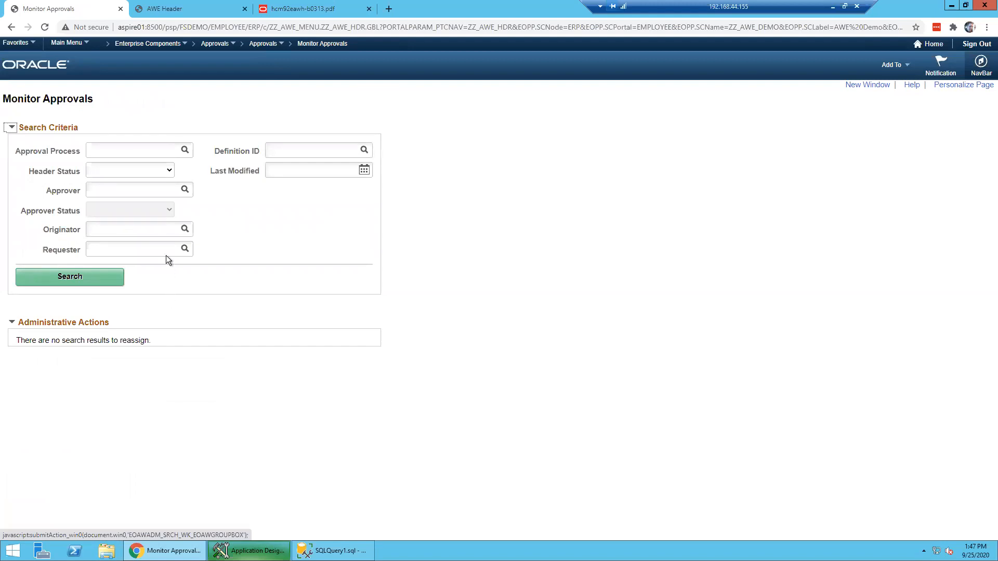
left_click(119, 153)
type("ZZ_")
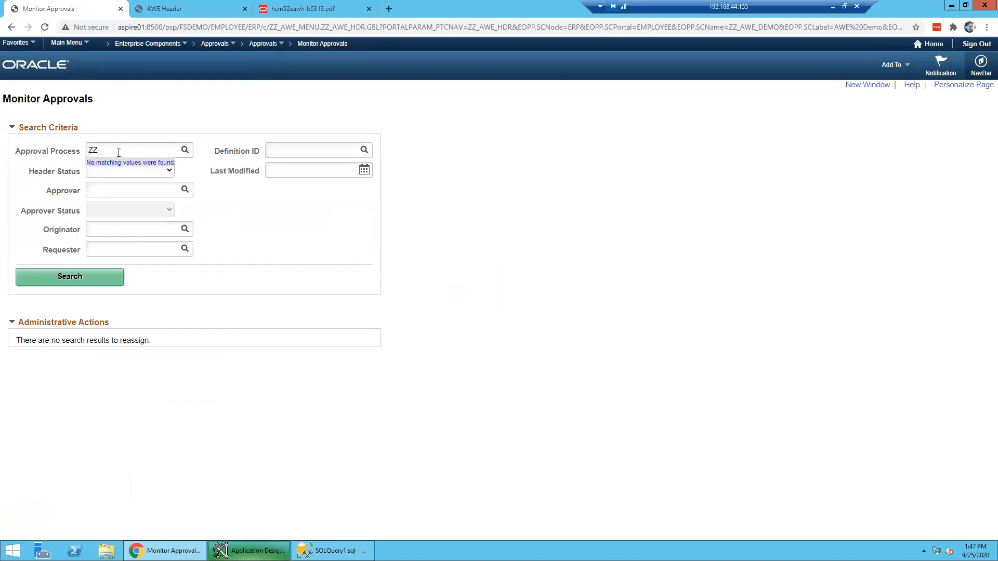
left_click(185, 150)
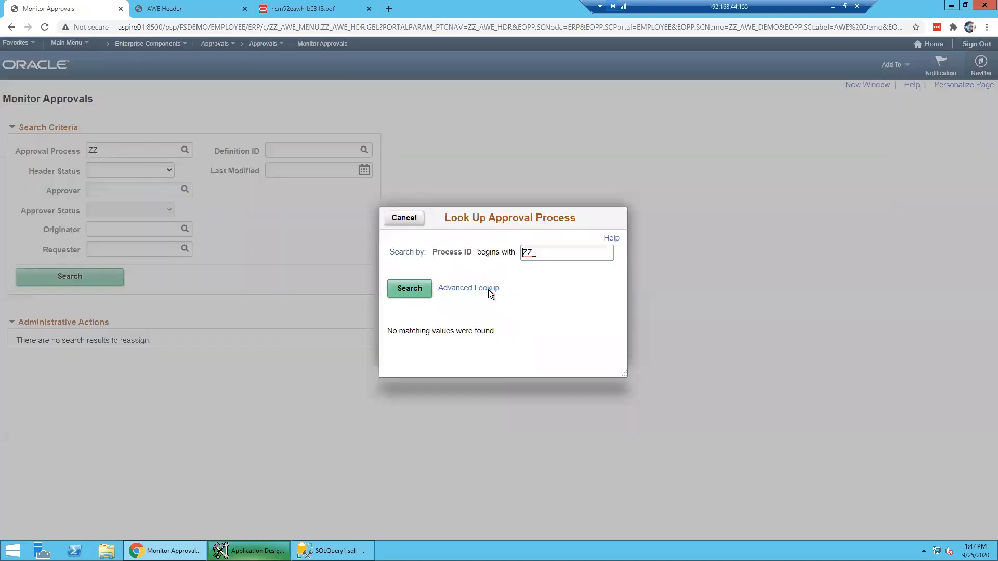
key("BackSpace")
key("Return")
left_click(407, 289)
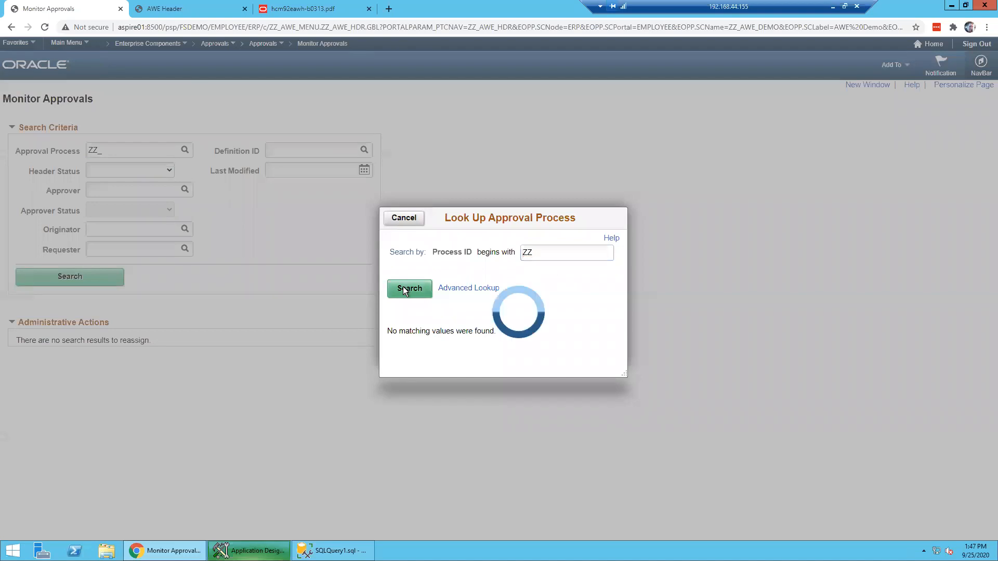
left_click(404, 218)
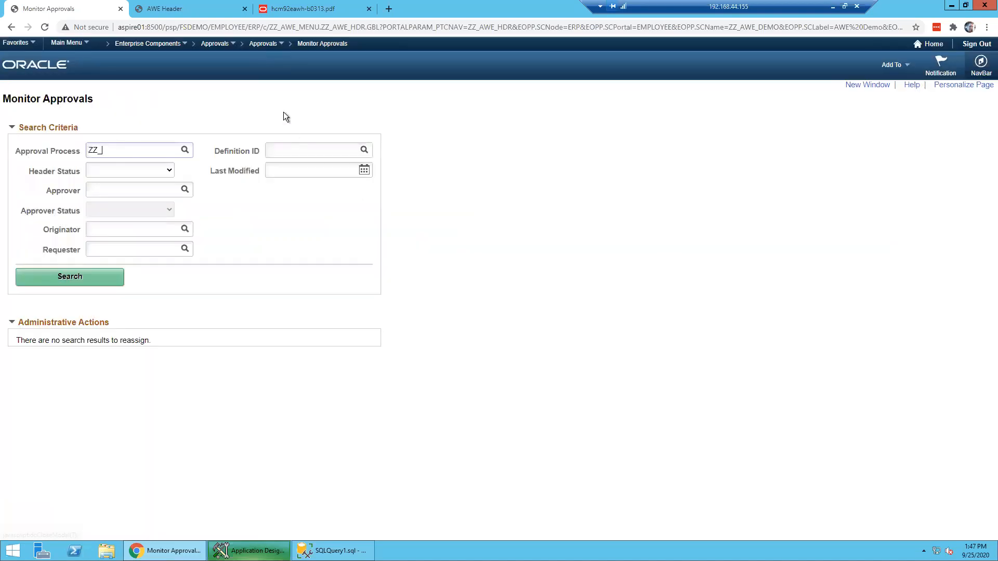
left_click(270, 44)
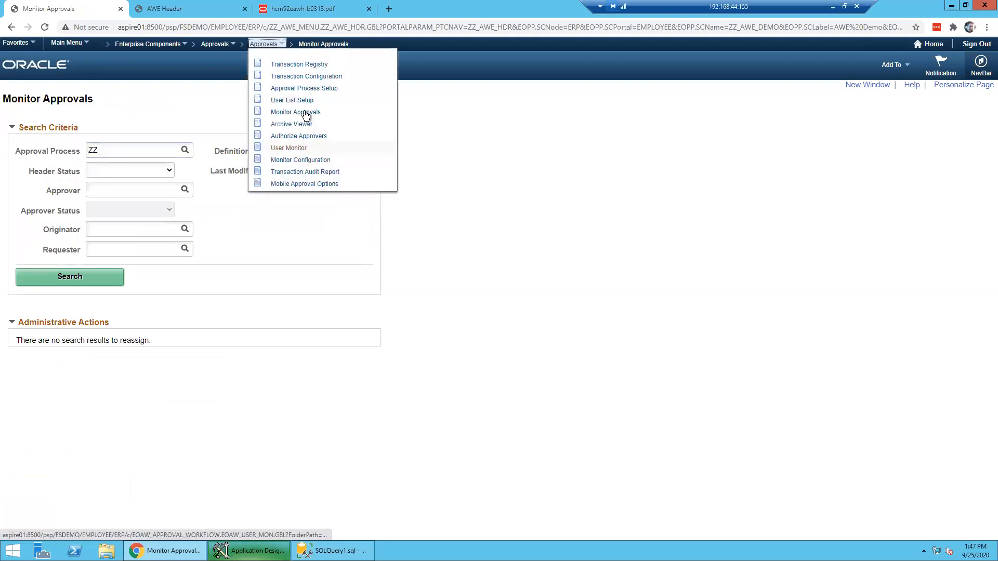
- Open the ZZ_AWE_DEMO monitor configuration and review its transaction display level settings with all fields shown
left_click(314, 163)
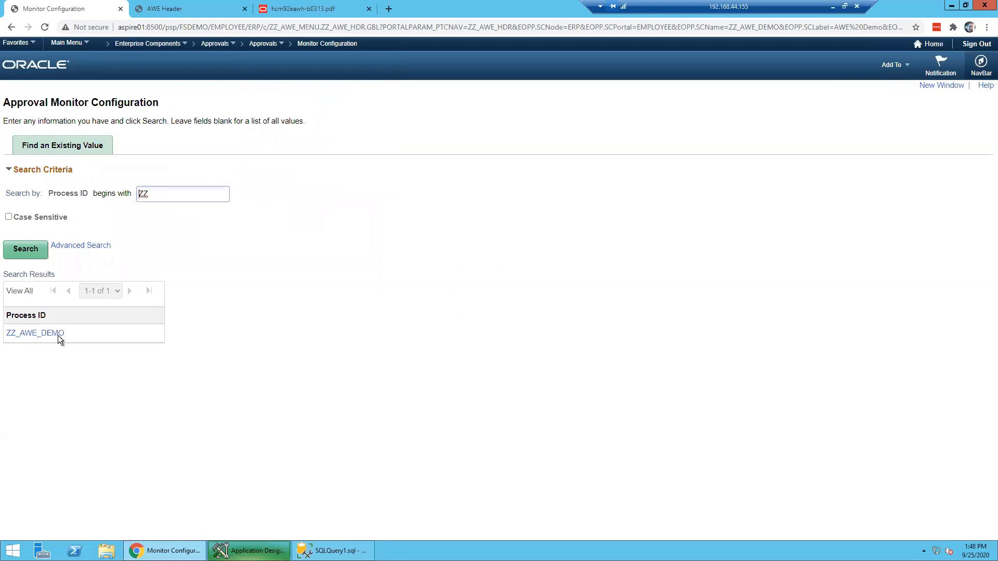
left_click(58, 335)
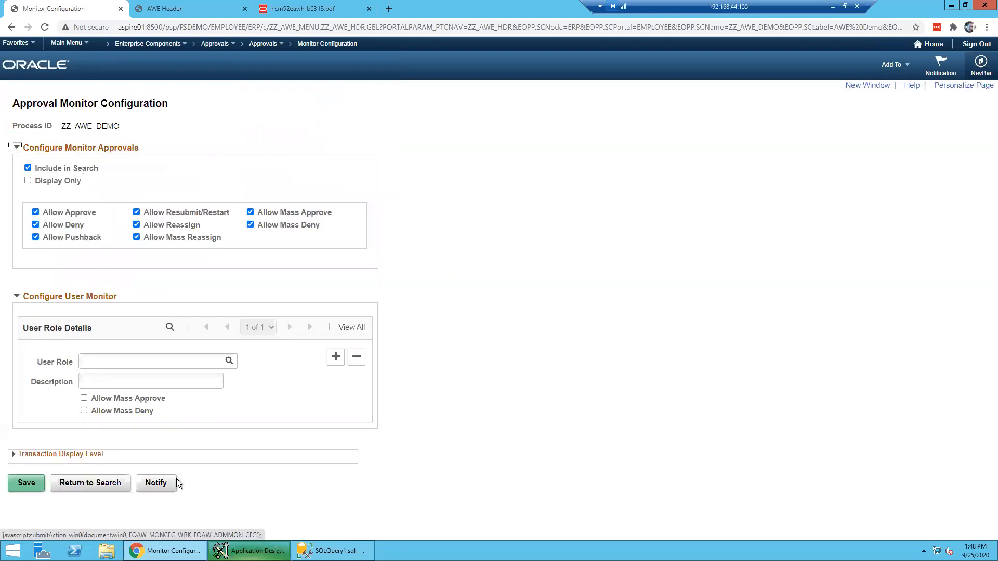
left_click(39, 489)
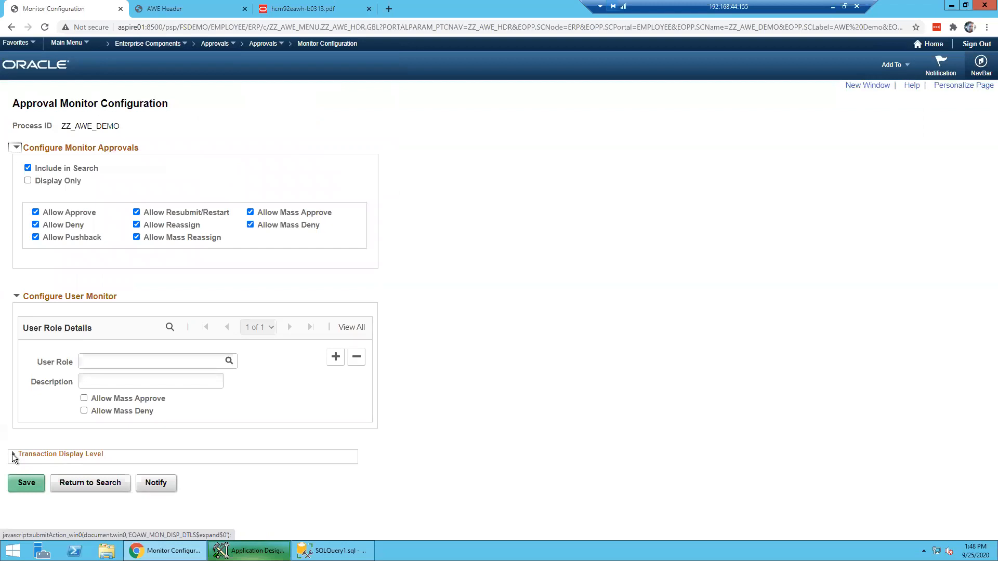
left_click(14, 458)
scroll(279, 398, "down", 2)
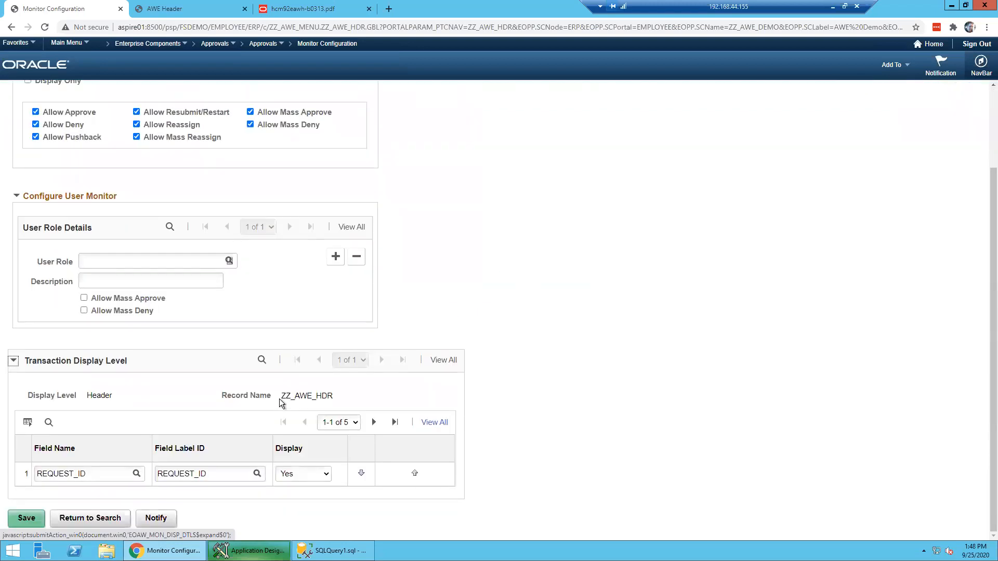
left_click(434, 422)
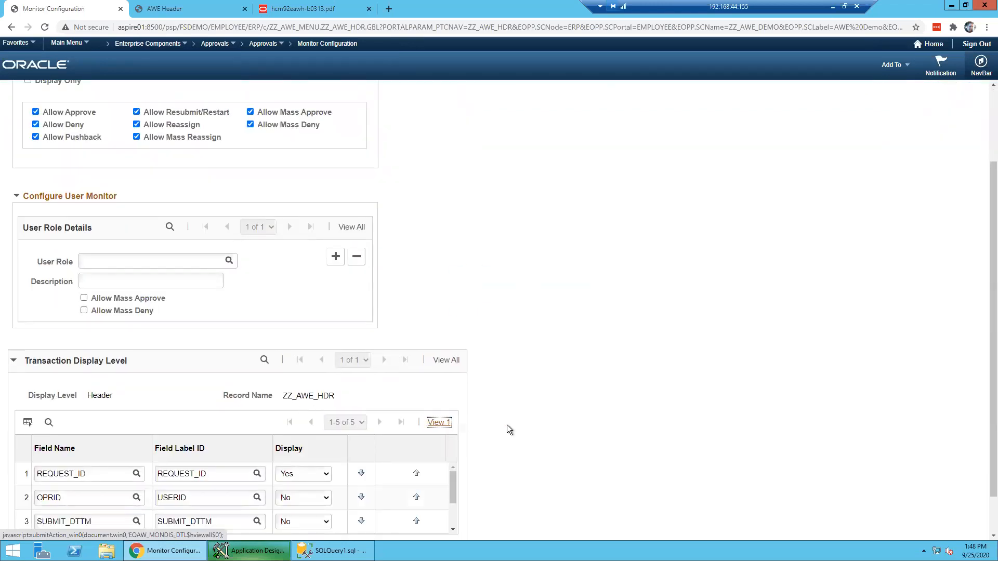
scroll(507, 425, "down", 1)
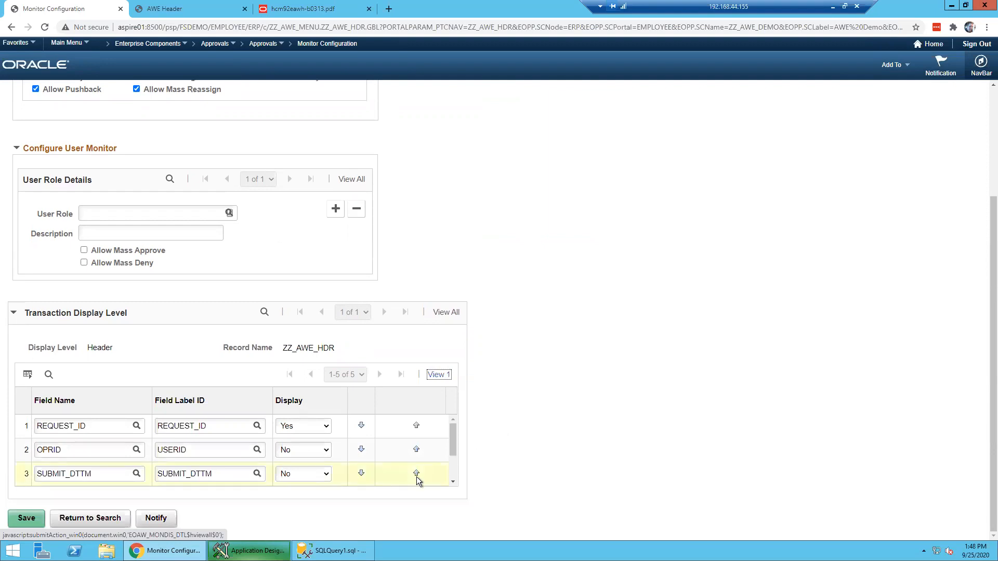
scroll(397, 466, "down", 1)
left_click(90, 518)
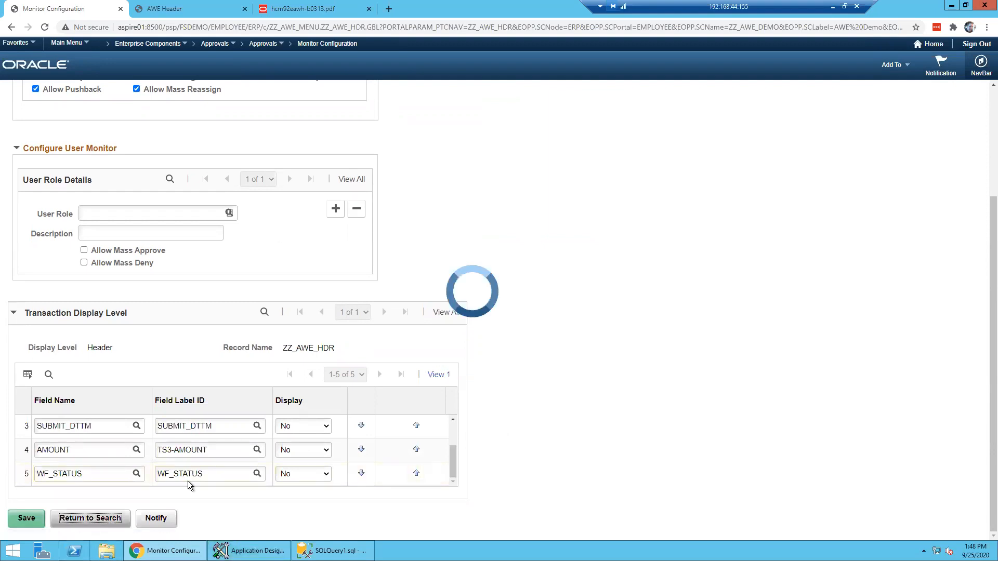
left_click(57, 336)
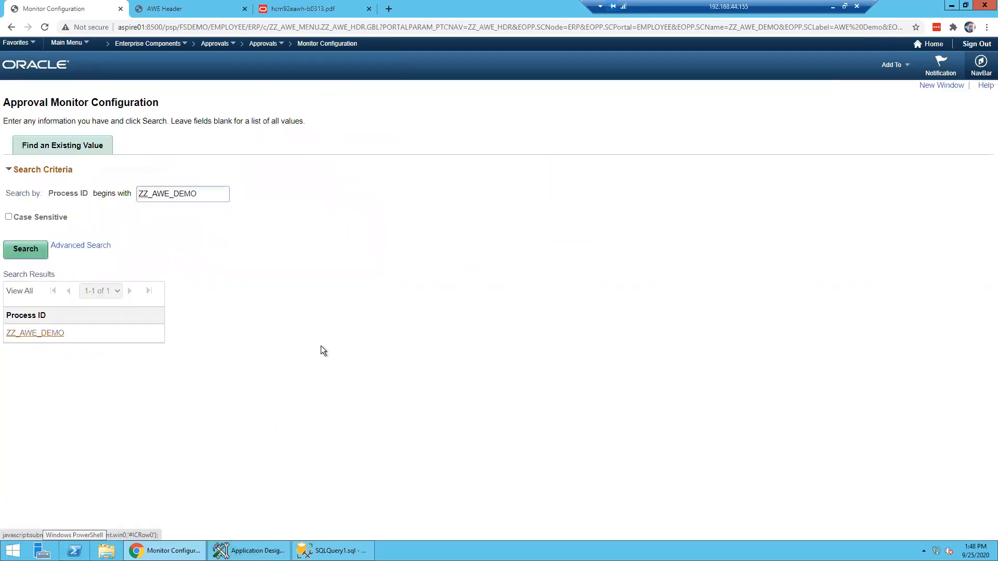
- Add user role Portal Administrator with Allow Mass Approve and Allow Mass Deny checked, and save
left_click(159, 363)
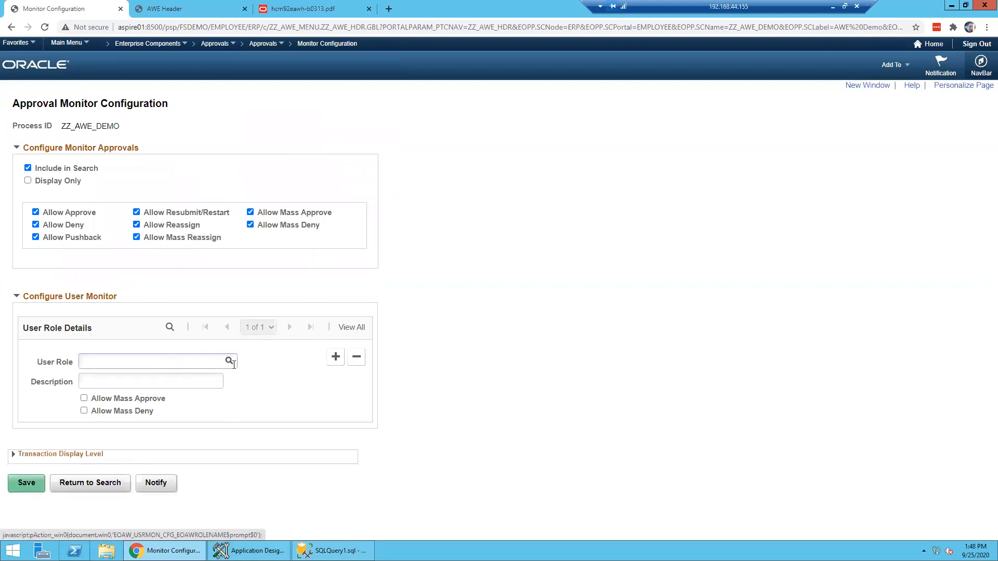
type("Portal")
left_click(108, 403)
left_click(84, 410)
left_click(84, 398)
left_click(26, 483)
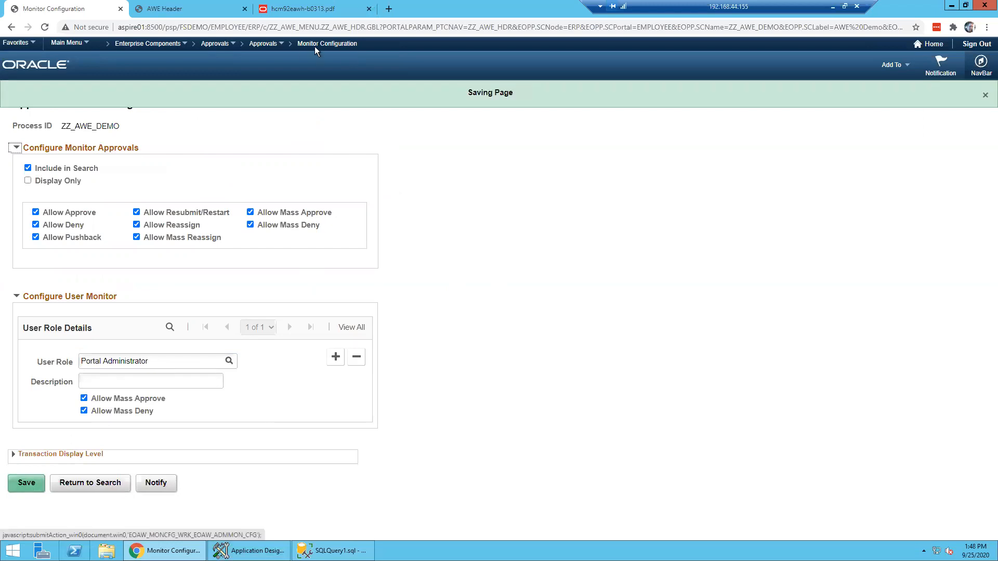
left_click(266, 45)
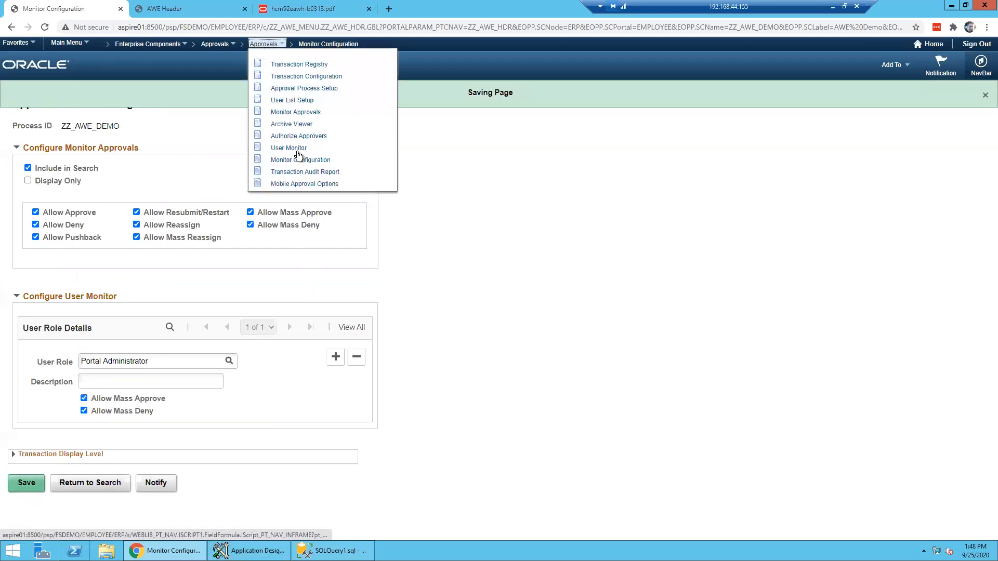
left_click(294, 112)
left_click(185, 150)
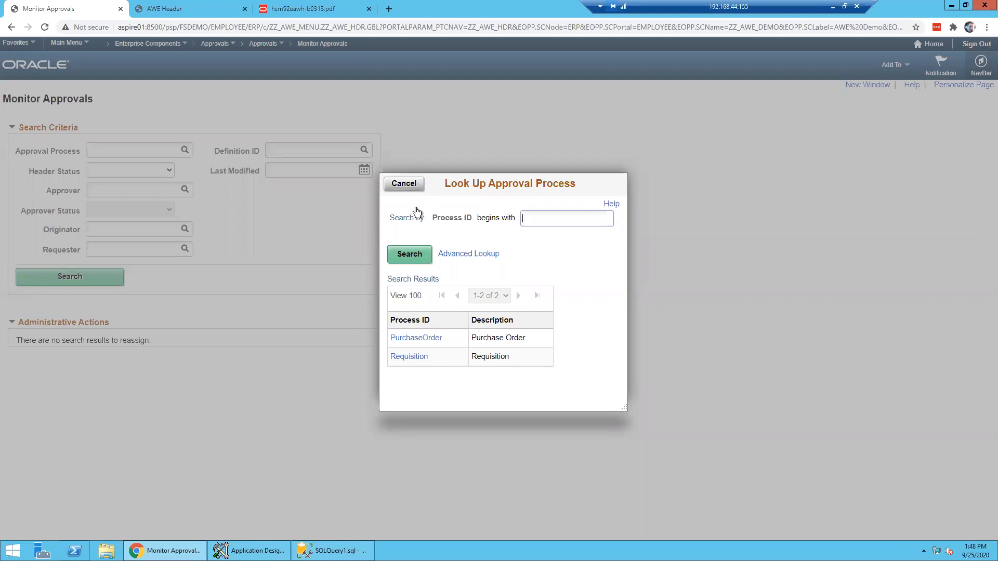
left_click(428, 338)
left_click(76, 279)
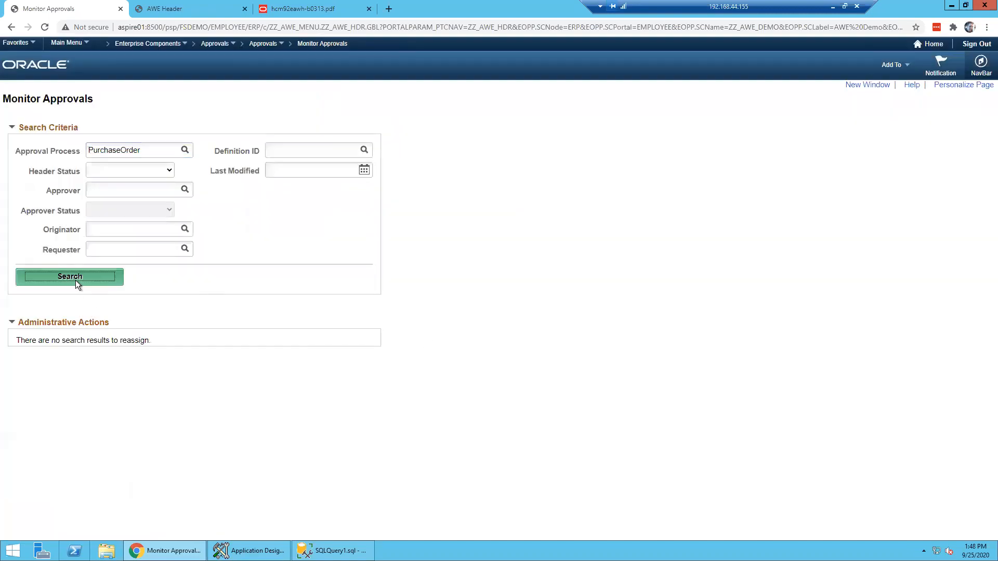
scroll(479, 276, "down", 2)
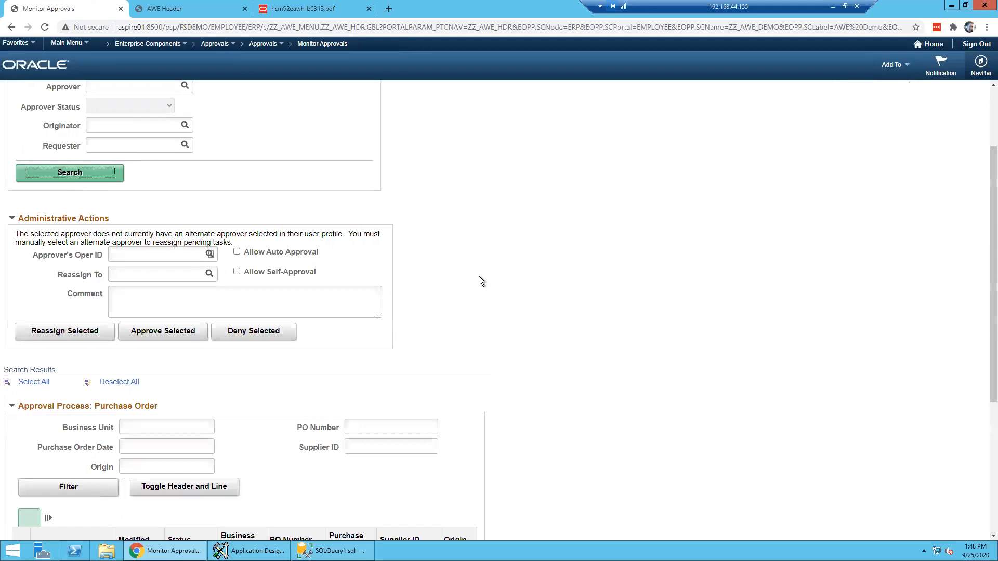
scroll(479, 276, "down", 4)
scroll(479, 276, "up", 6)
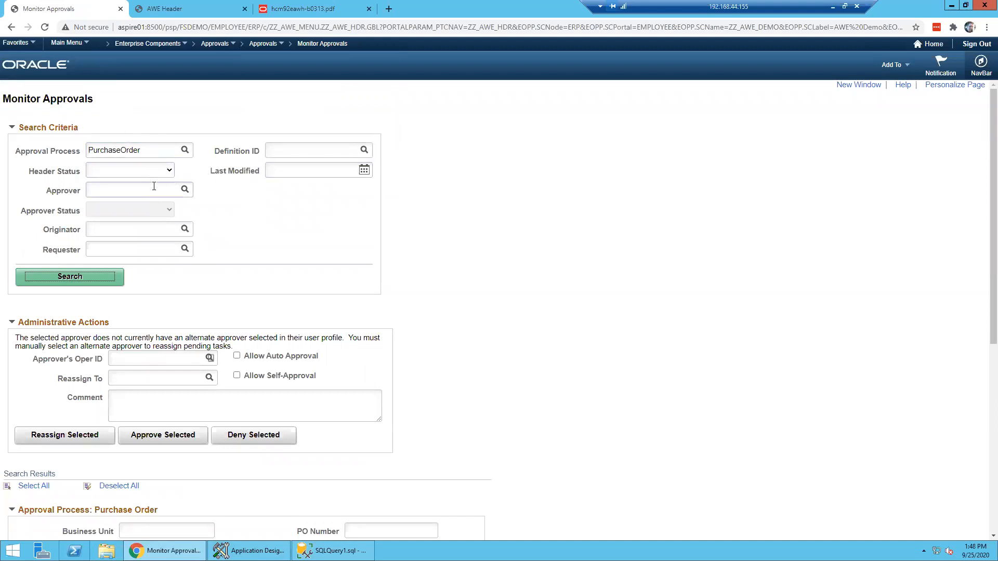
double_click(65, 192)
double_click(66, 248)
left_click(323, 217)
left_click(156, 171)
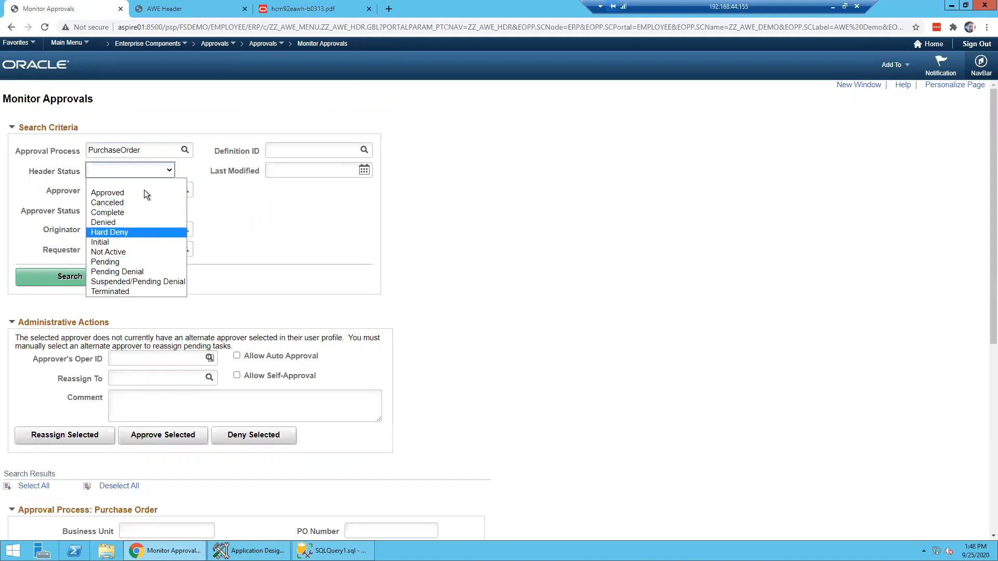
left_click(306, 213)
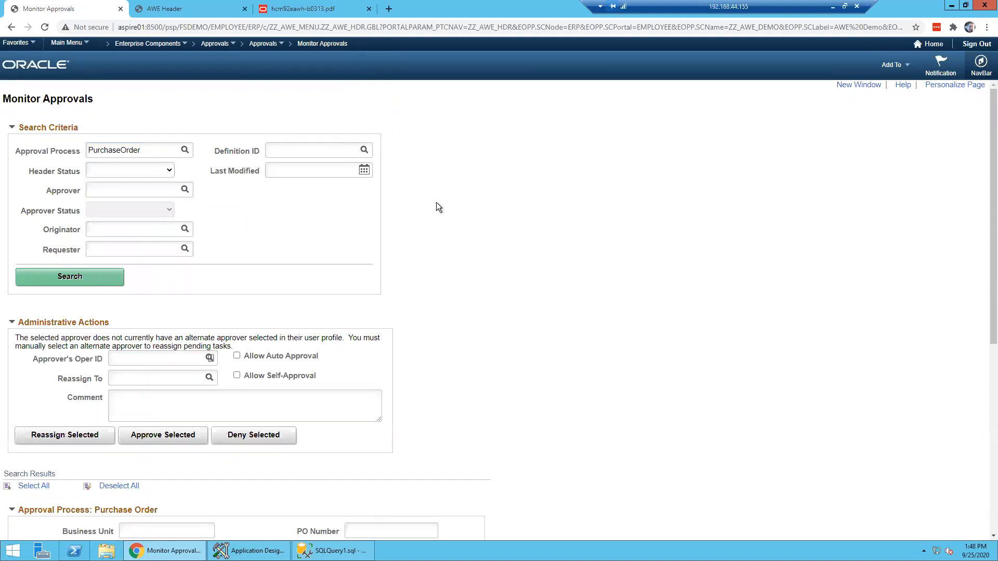
scroll(166, 223, "down", 6)
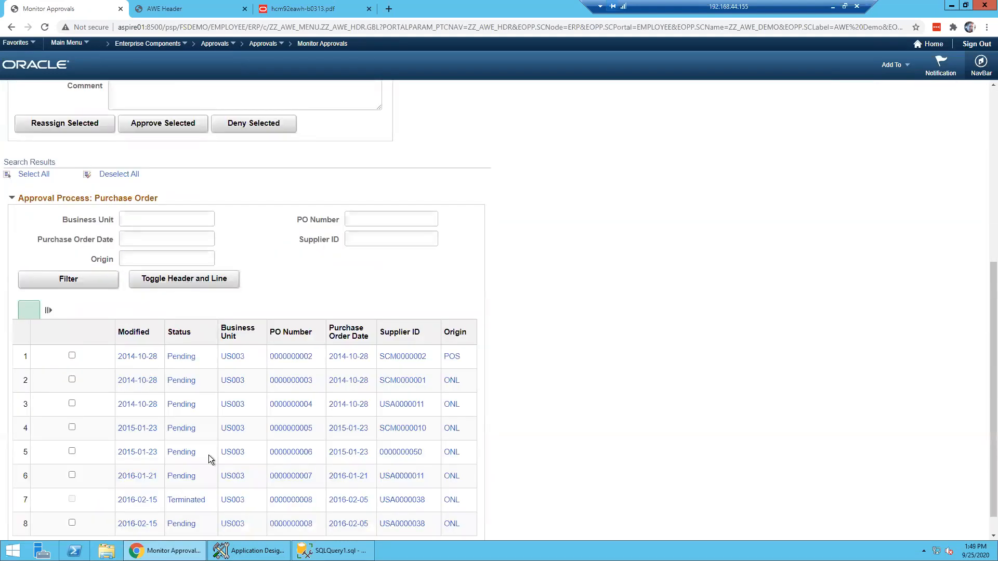
scroll(126, 375, "up", 2)
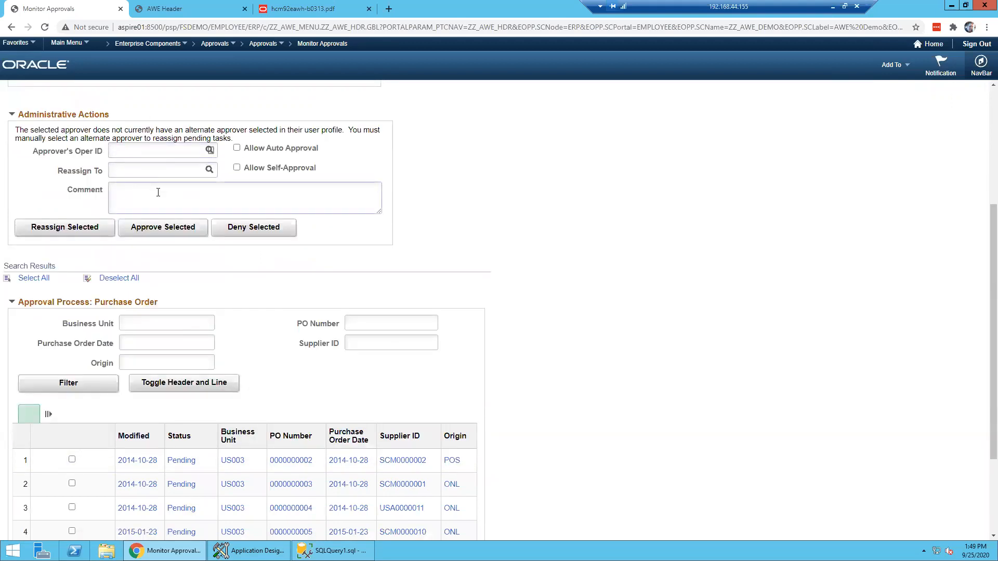
scroll(158, 193, "up", 1)
scroll(161, 194, "up", 2)
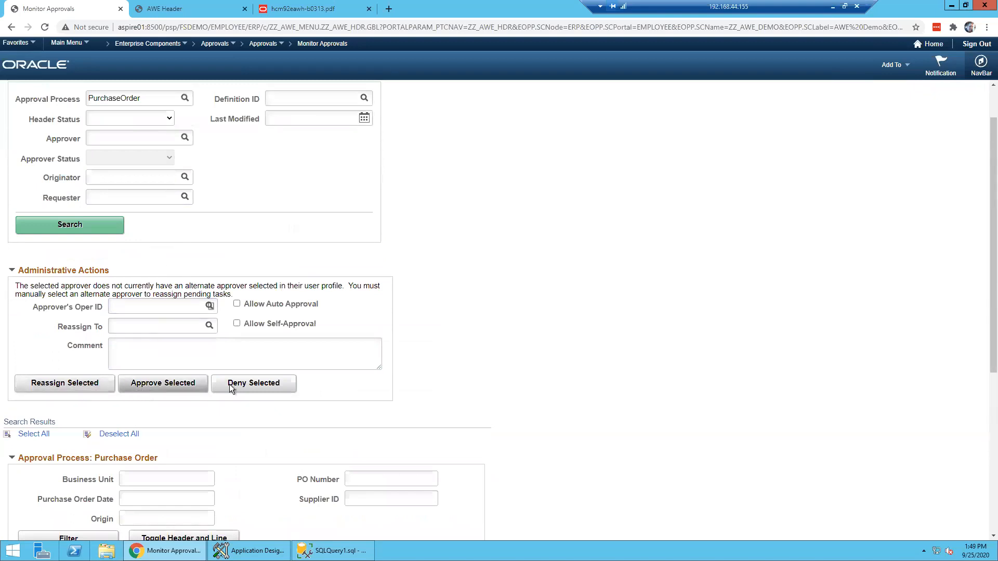
scroll(475, 357, "down", 2)
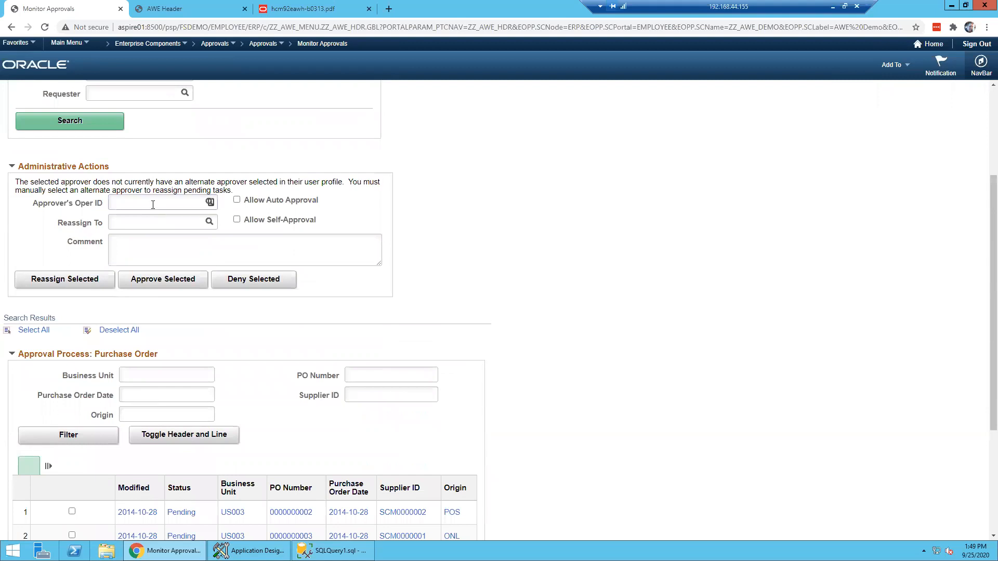
left_click(46, 204)
scroll(390, 381, "down", 3)
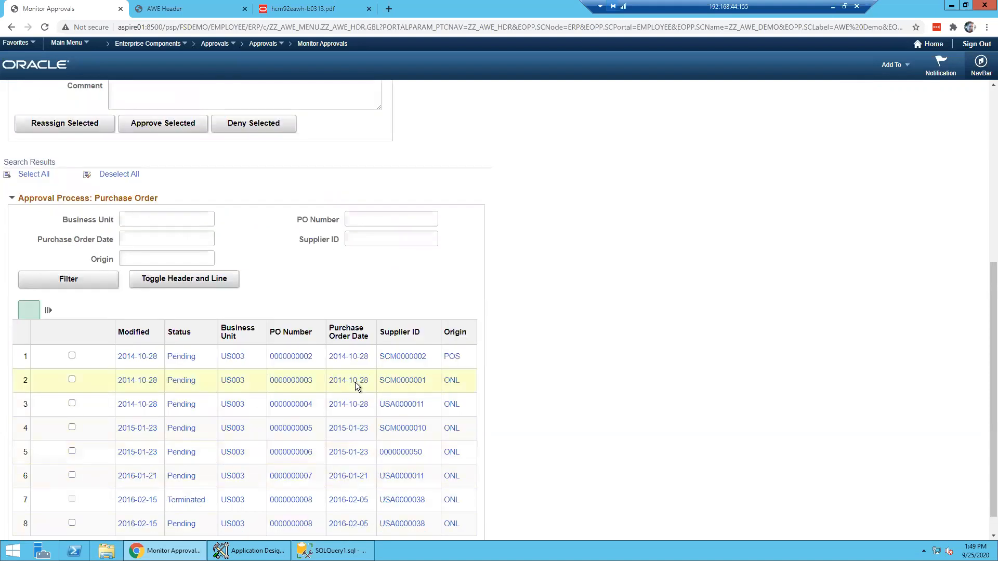
left_click(183, 408)
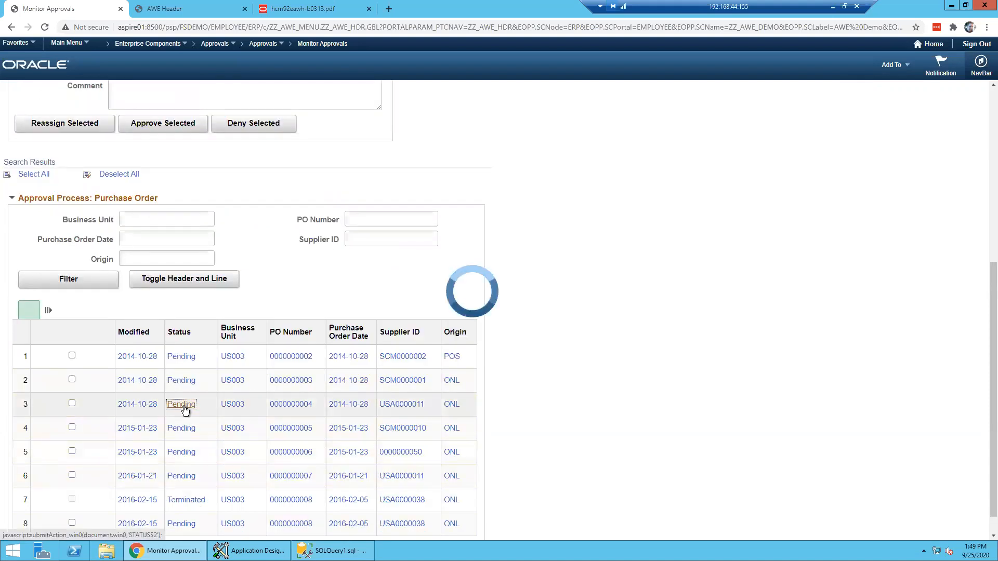
scroll(425, 348, "down", 3)
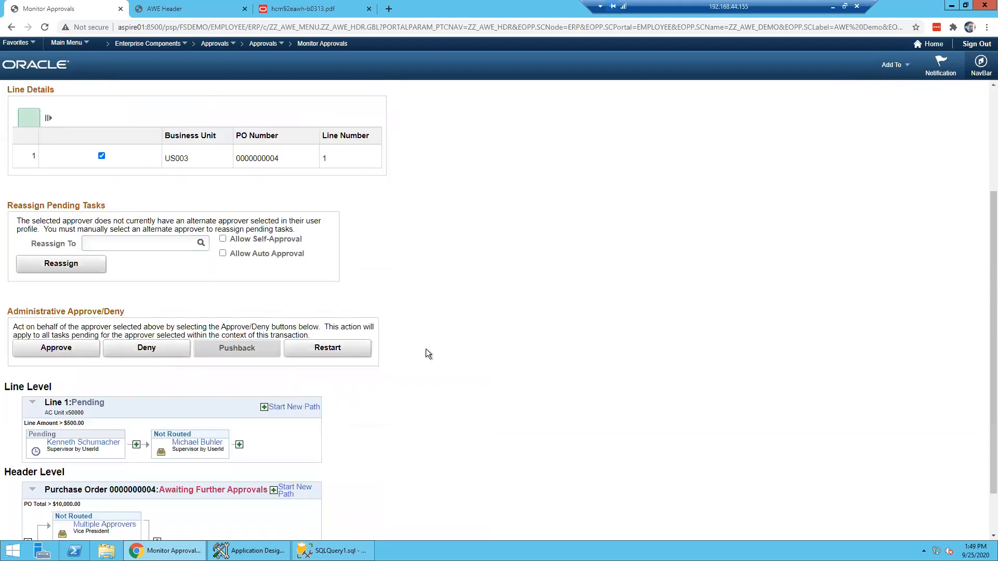
scroll(425, 348, "down", 1)
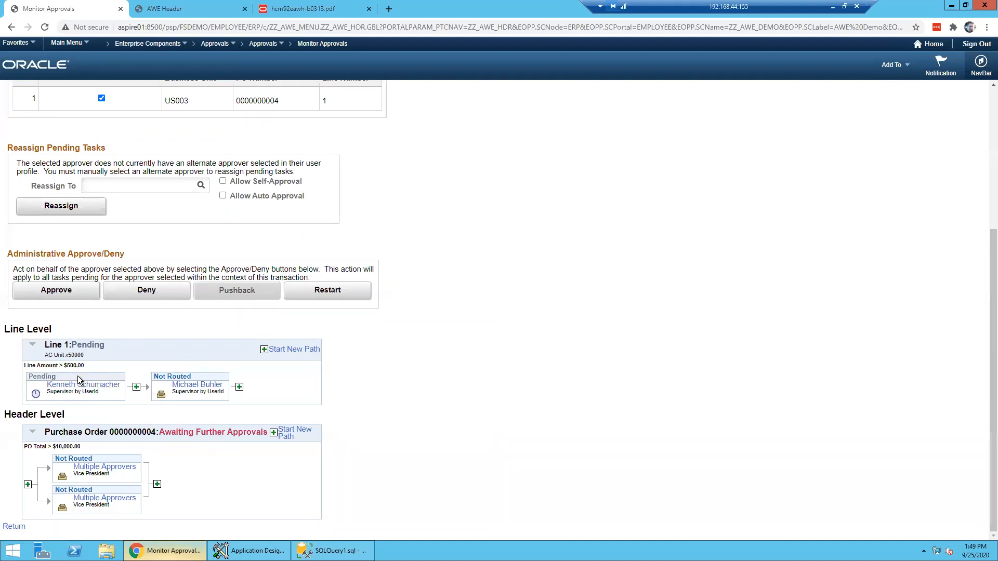
scroll(78, 364, "up", 4)
- Inspect the Approver choices and the Reassign To user lookup, cancelling both unchanged
left_click(118, 179)
left_click(119, 180)
scroll(496, 260, "down", 2)
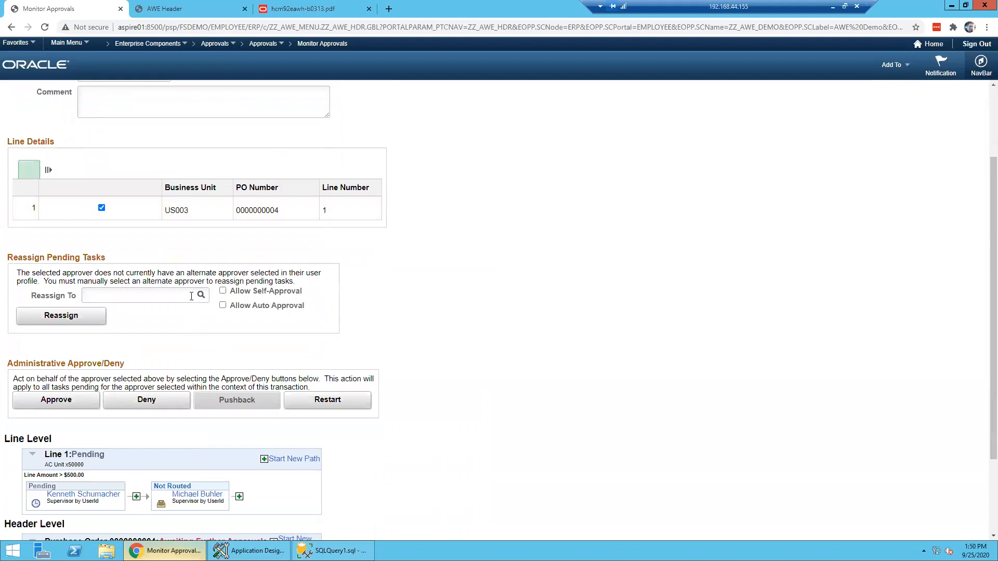
left_click(201, 296)
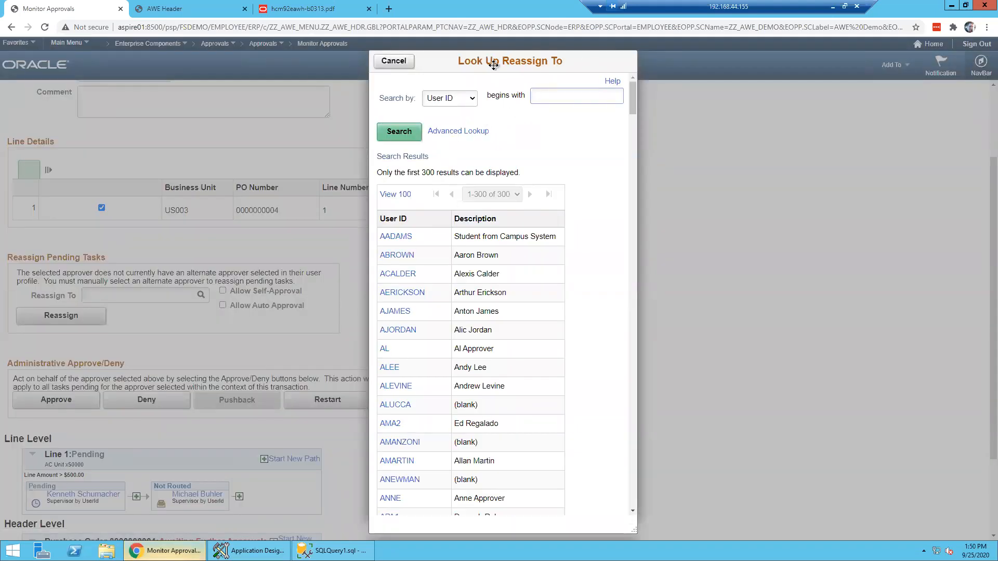
left_click(393, 61)
scroll(185, 364, "up", 2)
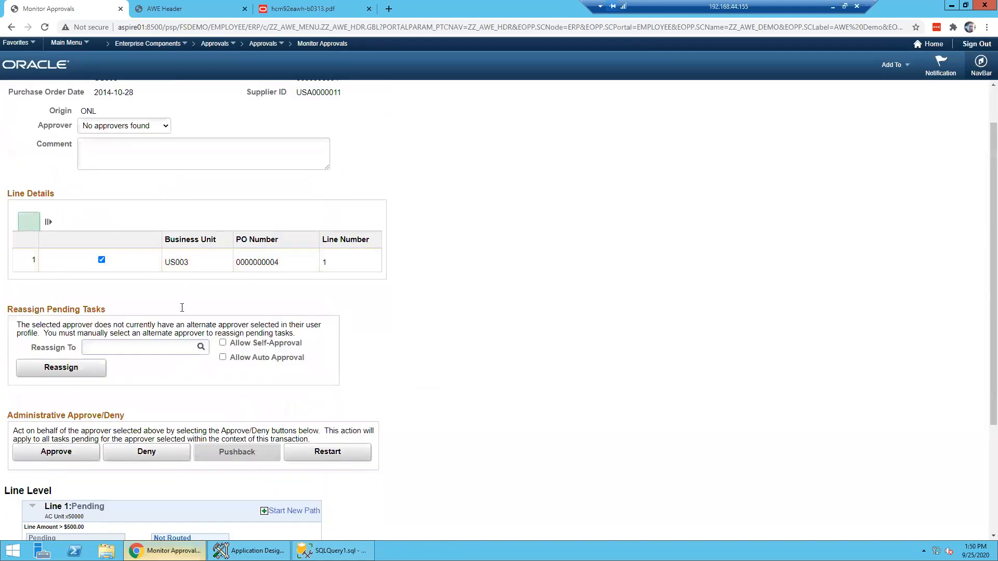
left_click(145, 177)
left_click(526, 358)
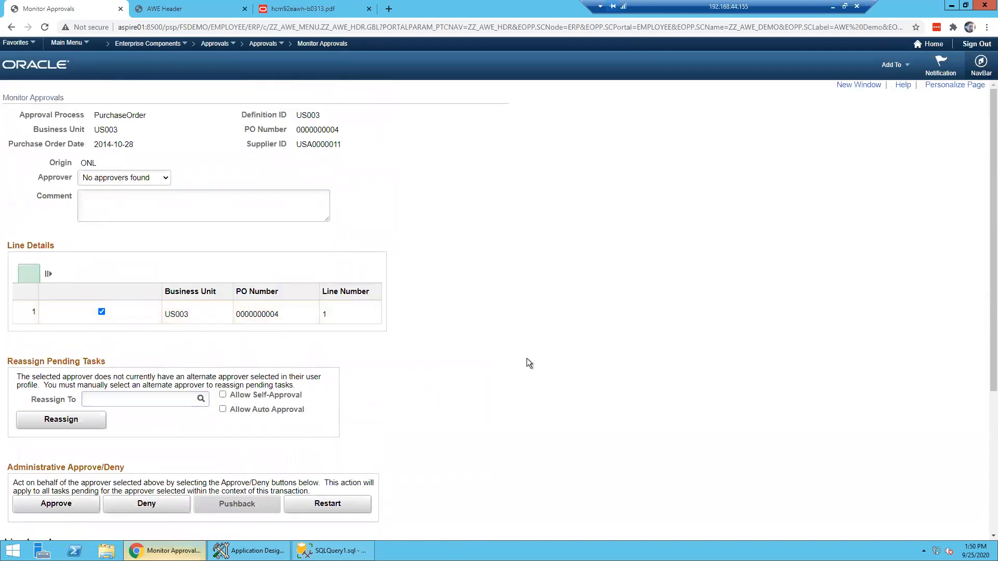
- Recheck the approver list, left at 'No approvers found', and scroll to the line and header approval maps
scroll(489, 376, "down", 4)
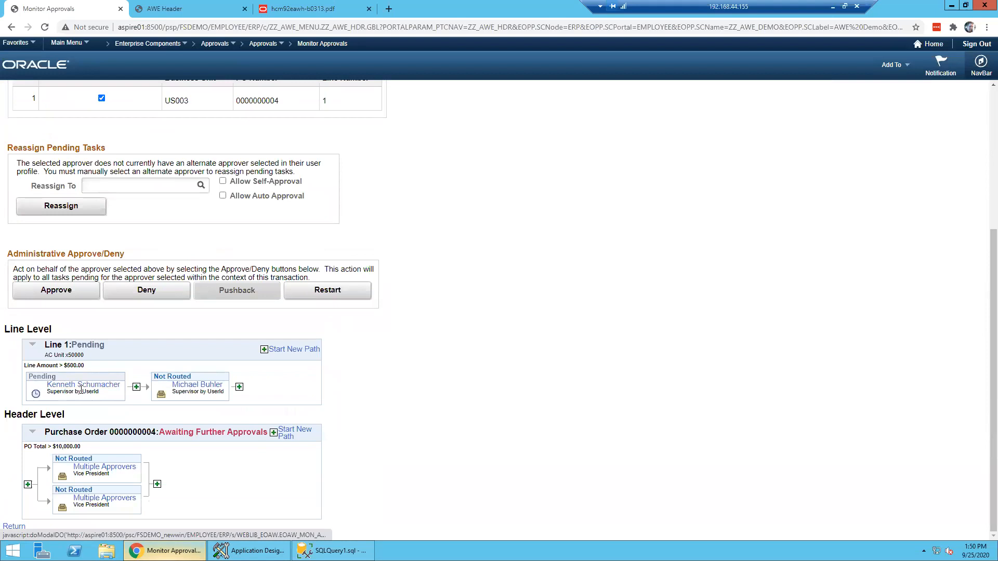
scroll(85, 387, "up", 4)
scroll(123, 407, "down", 4)
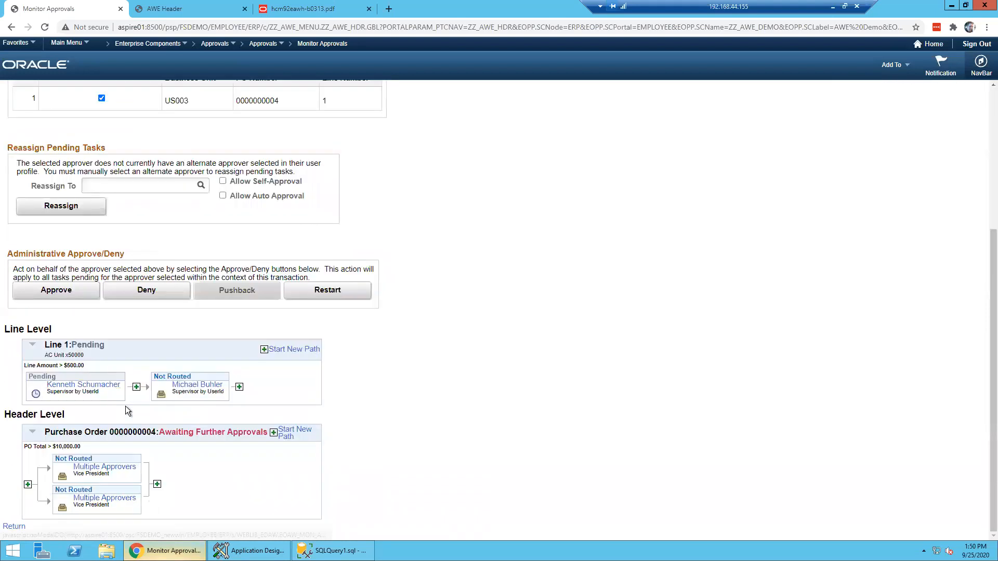
scroll(129, 367, "up", 4)
left_click(152, 180)
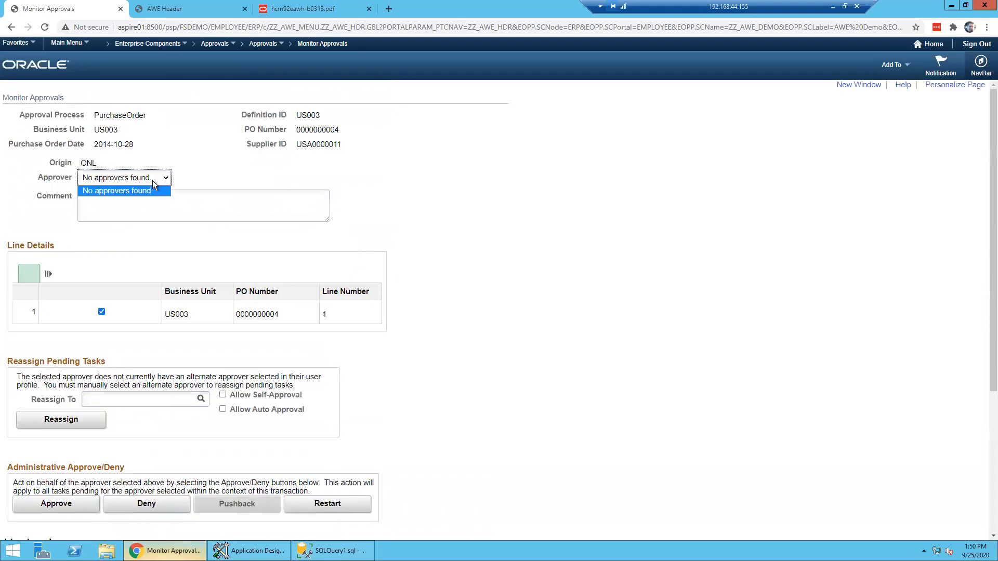
left_click(125, 190)
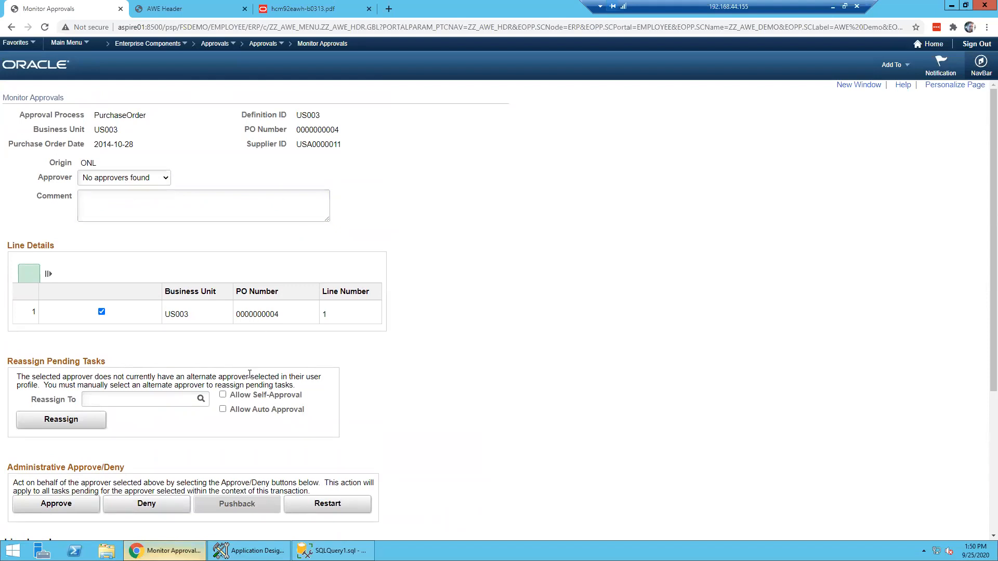
scroll(250, 375, "down", 4)
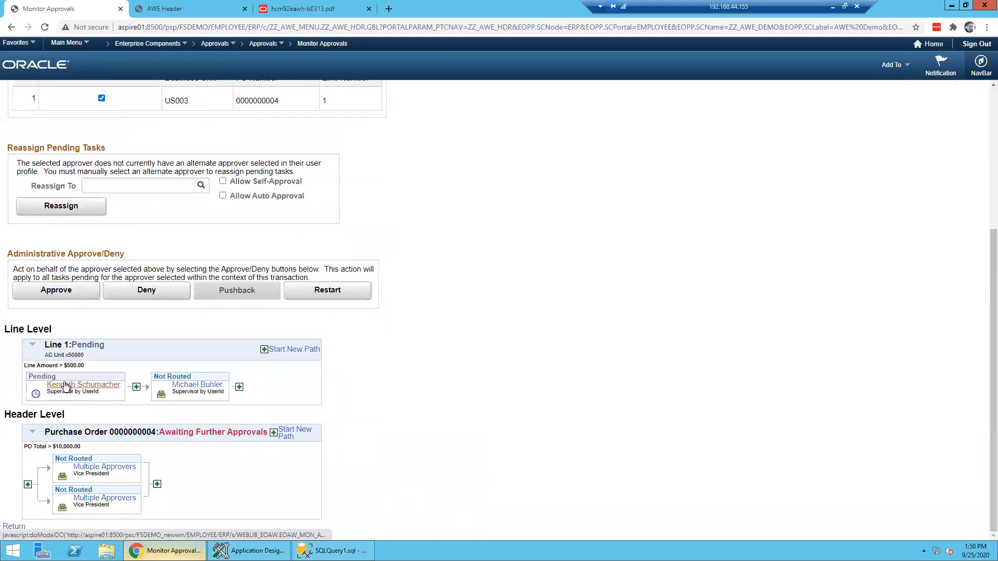
scroll(76, 379, "up", 4)
left_click(156, 177)
left_click(202, 174)
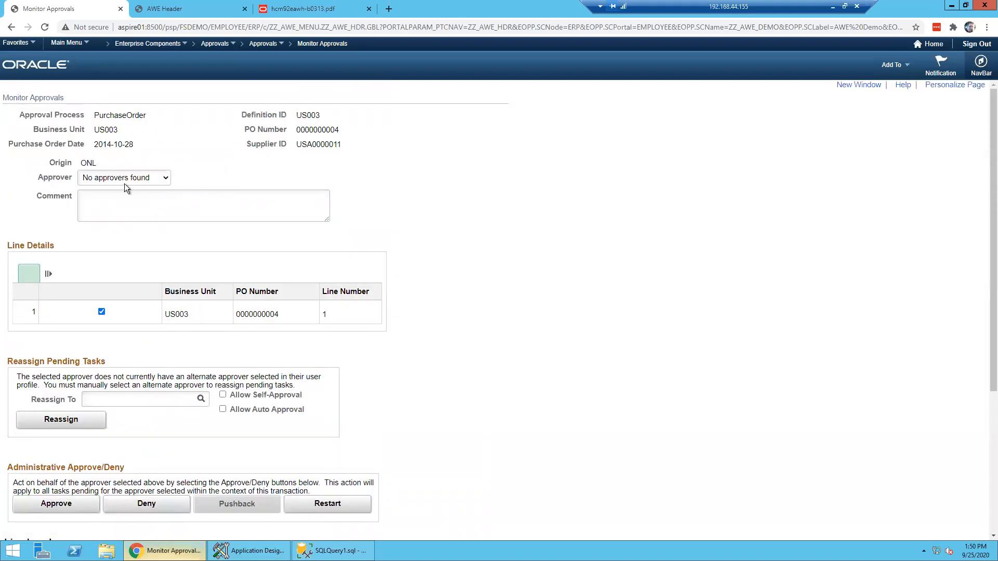
scroll(290, 315, "down", 2)
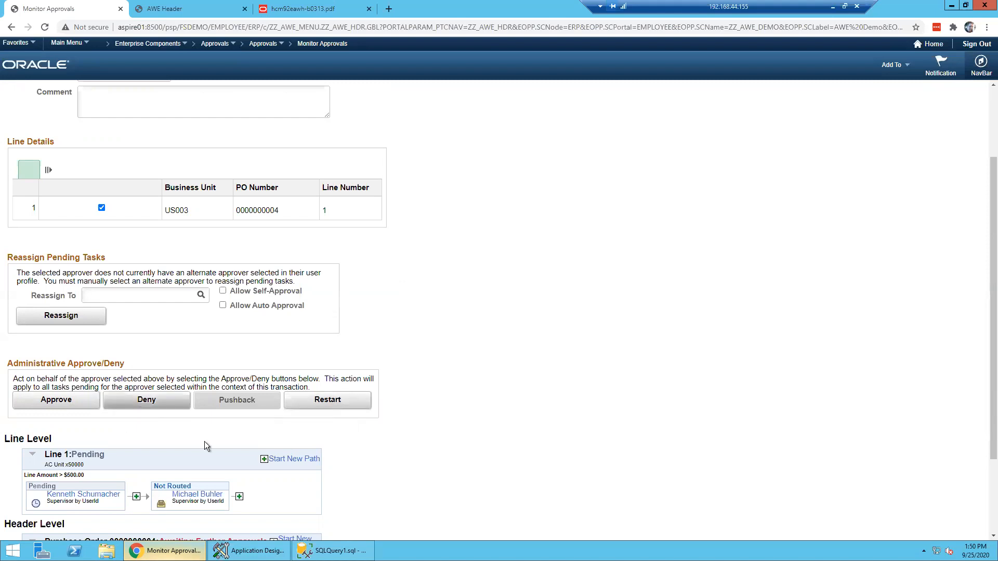
scroll(88, 407, "down", 3)
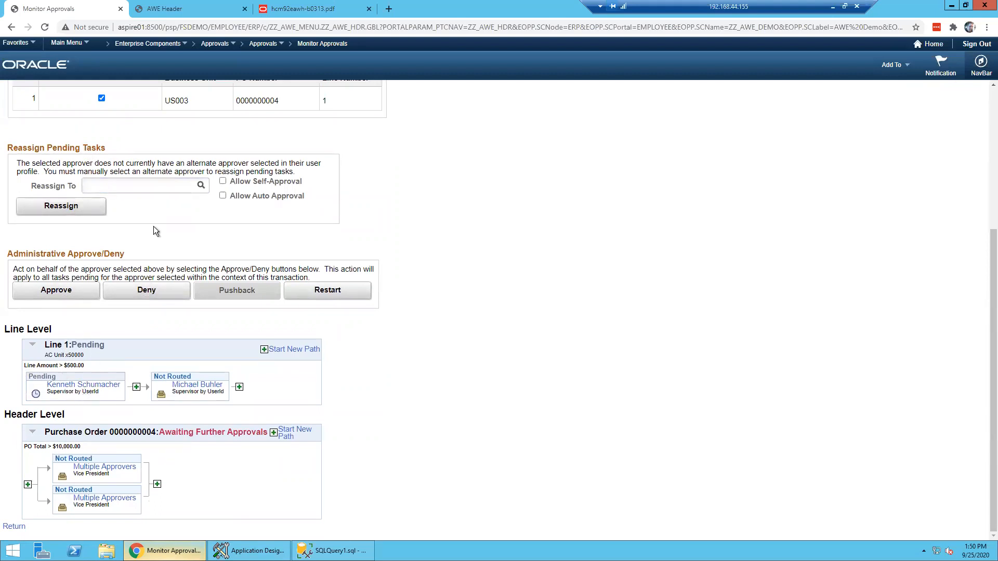
- Try reassigning the pending task to a looked-up user, then dismiss the approver-required error
left_click(202, 185)
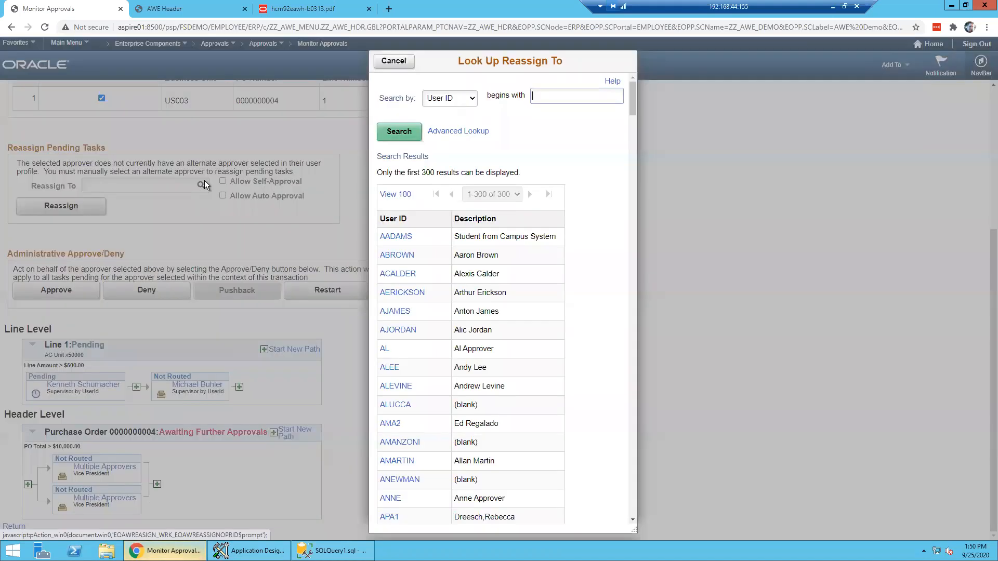
left_click(407, 256)
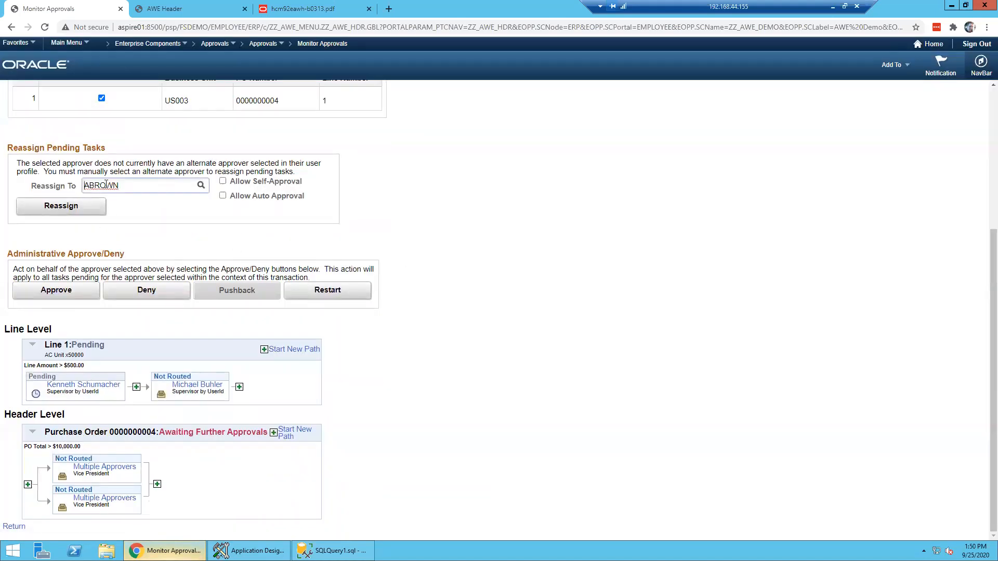
left_click(82, 208)
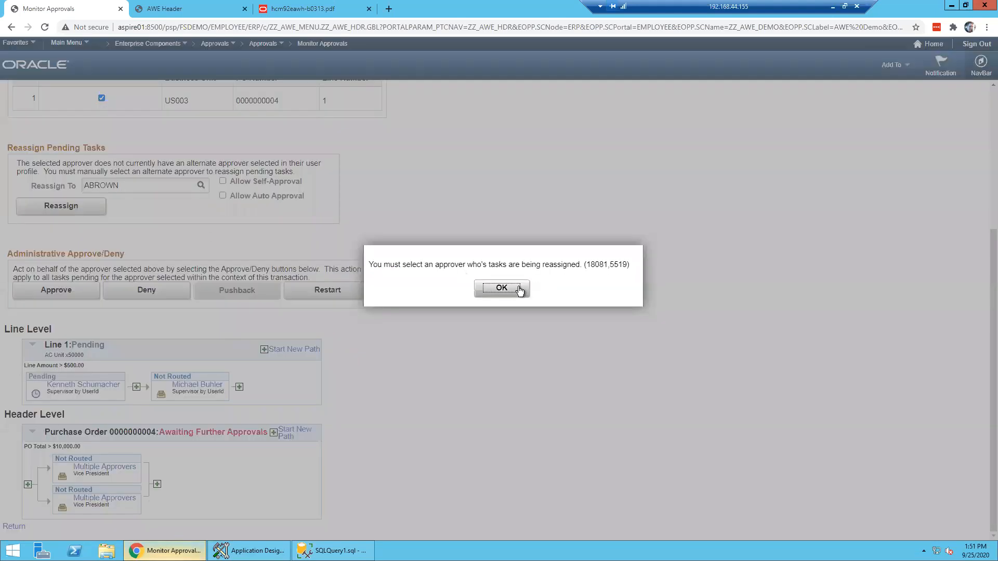
left_click(502, 289)
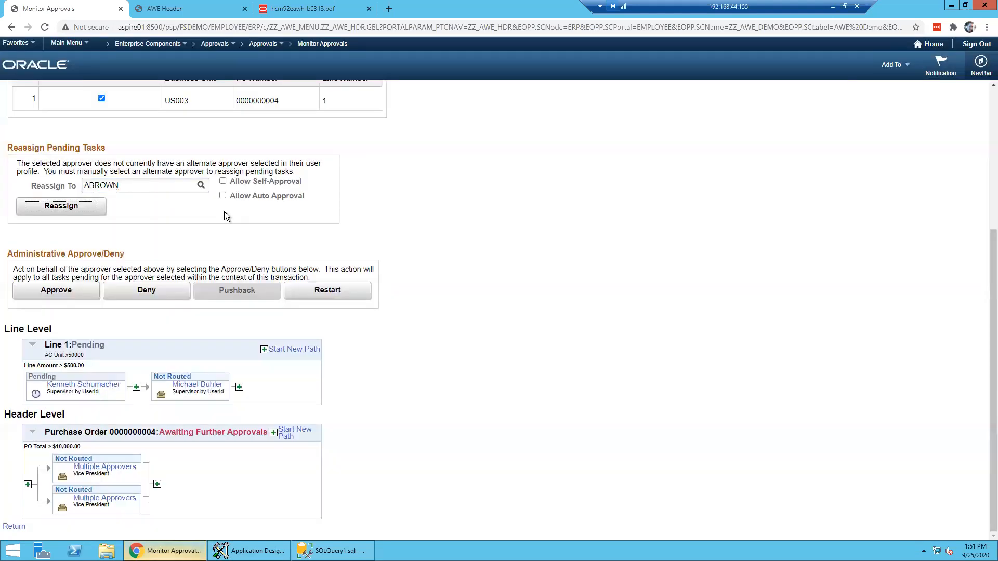
left_click(123, 178)
left_click(123, 180)
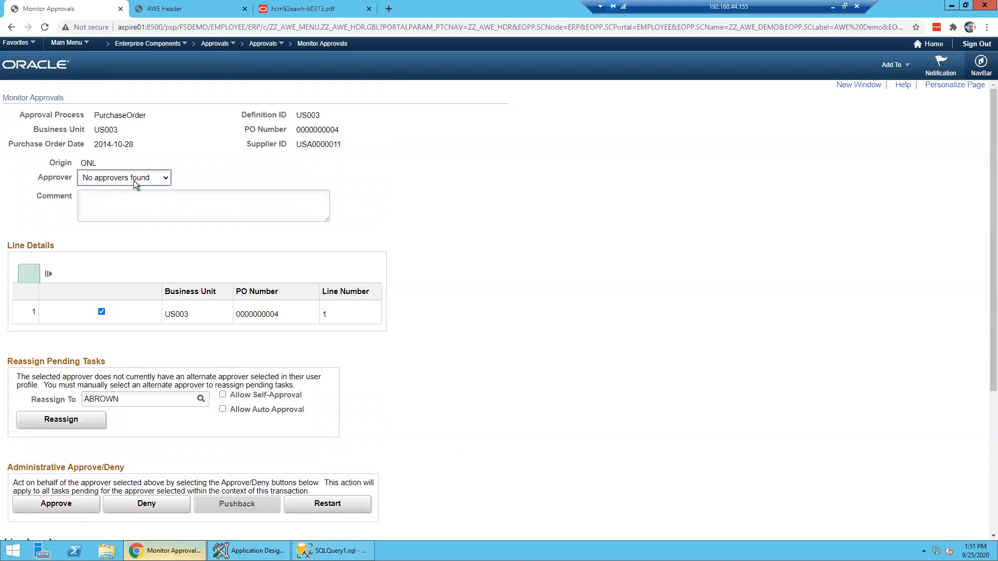
- Go back to the Monitor Approvals search results
scroll(323, 161, "down", 4)
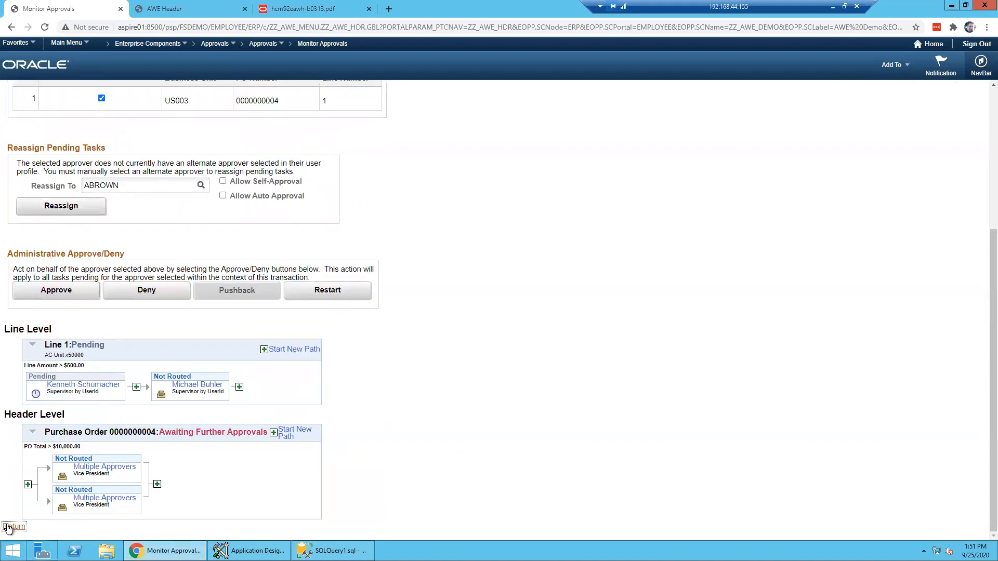
left_click(13, 527)
scroll(283, 409, "down", 6)
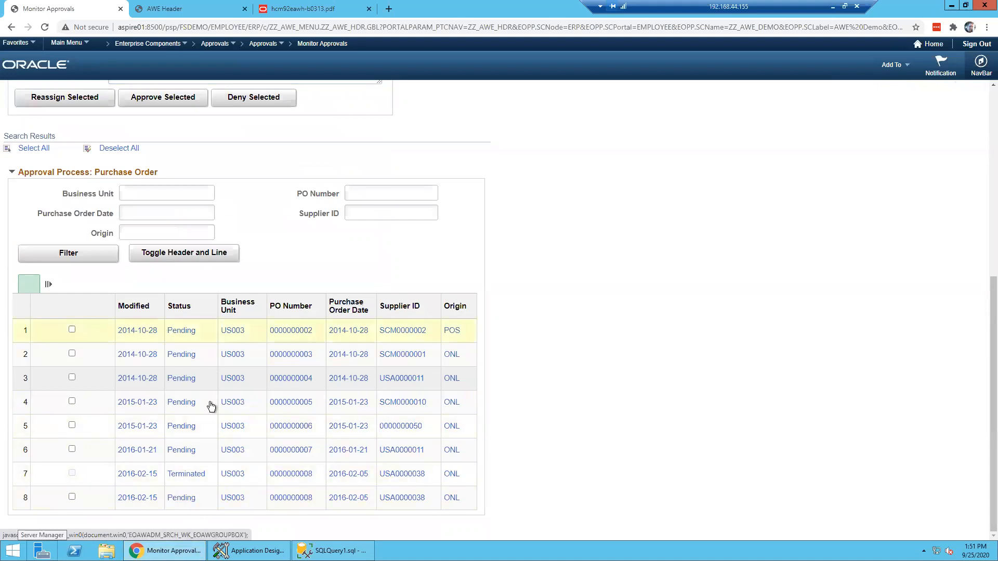
left_click(231, 331)
left_click(164, 182)
left_click(204, 180)
scroll(290, 345, "down", 2)
scroll(129, 490, "down", 2)
left_click(23, 525)
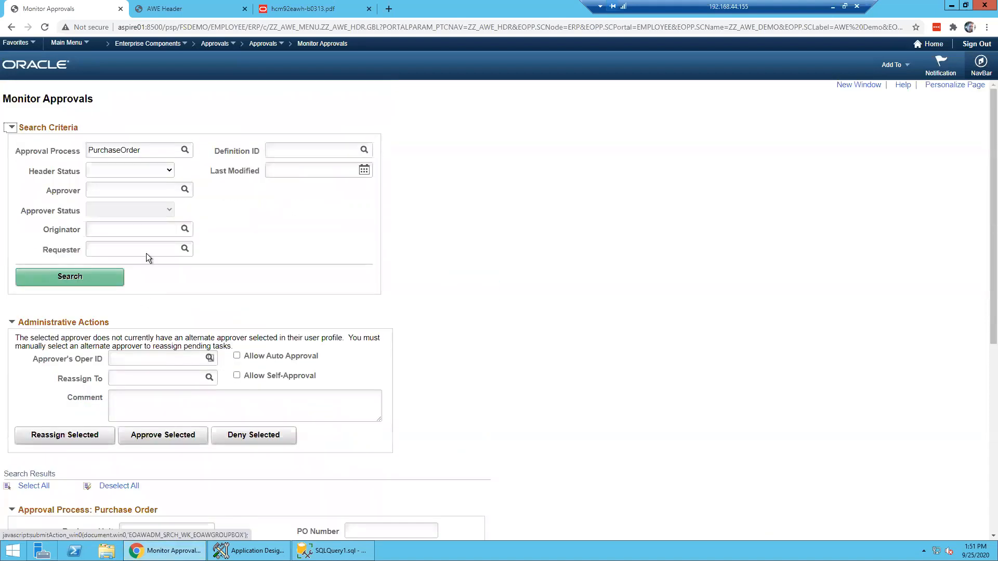
- Glance at the approval setup pages list, then minimize the Remote Desktop session
left_click(265, 44)
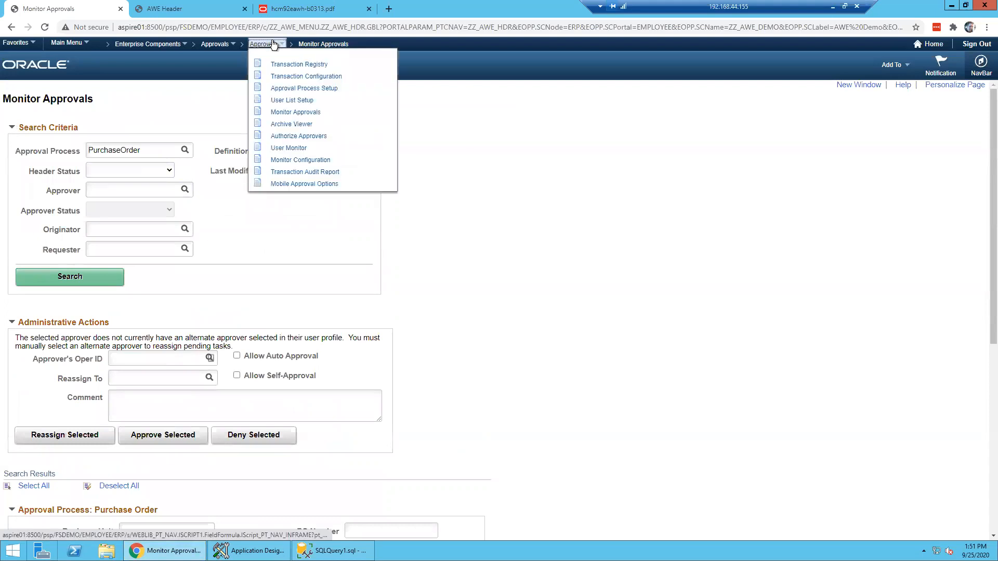
left_click(771, 283)
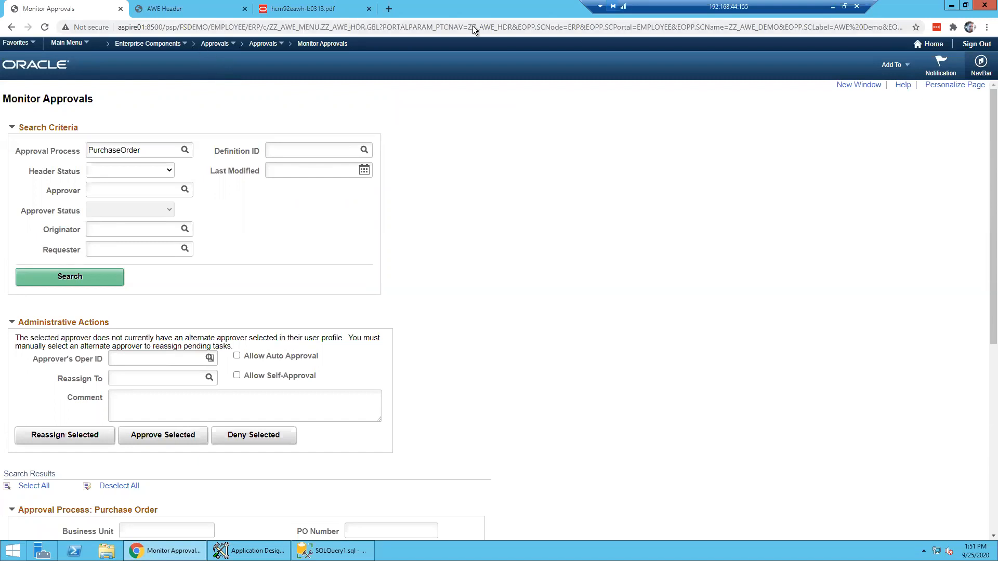
left_click(833, 7)
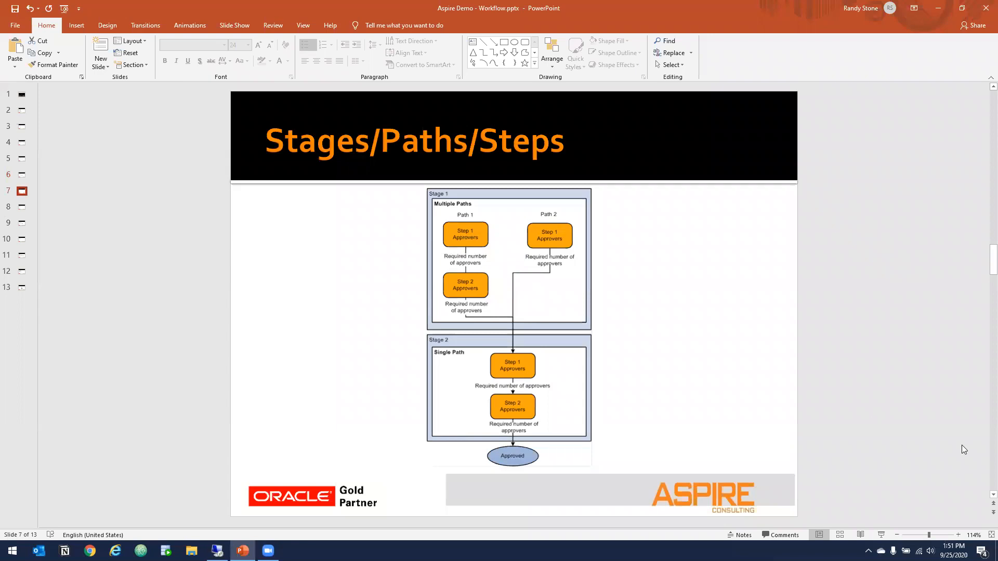
- Run the slide show from Monitor Approvals to Notifications, exit it, and switch back to PeopleSoft
scroll(963, 450, "down", 1)
left_click(881, 535)
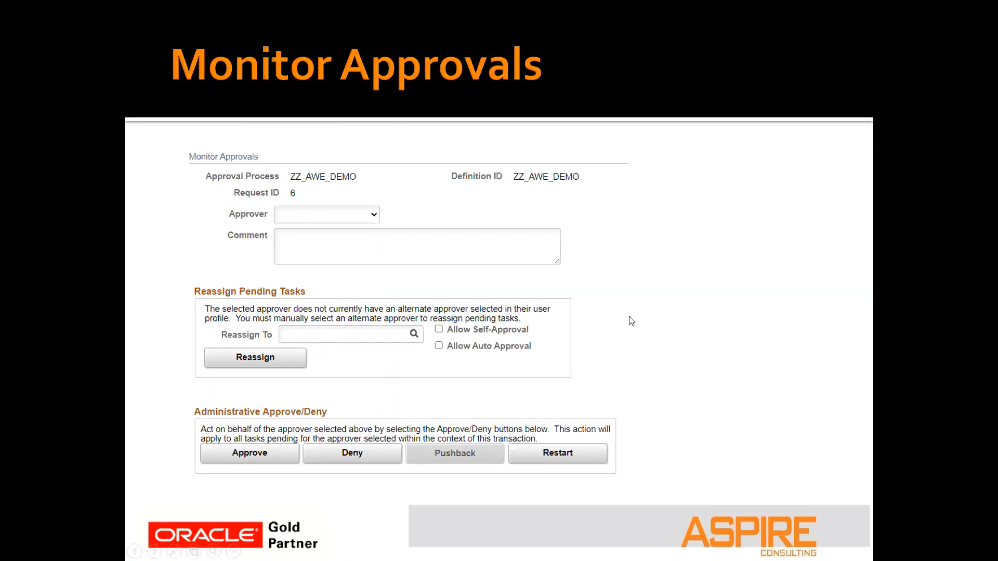
left_click(699, 322)
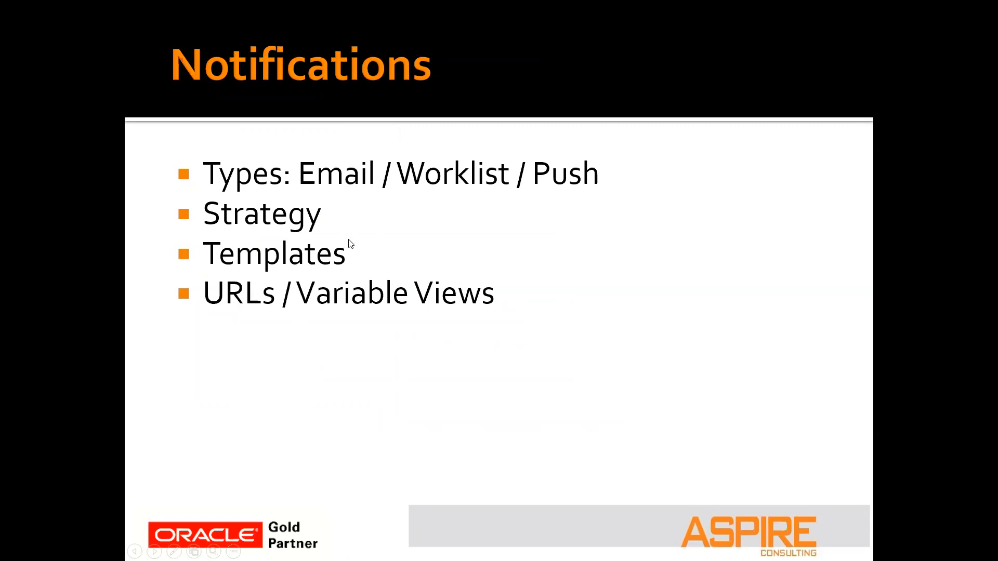
key("Escape")
left_click(217, 551)
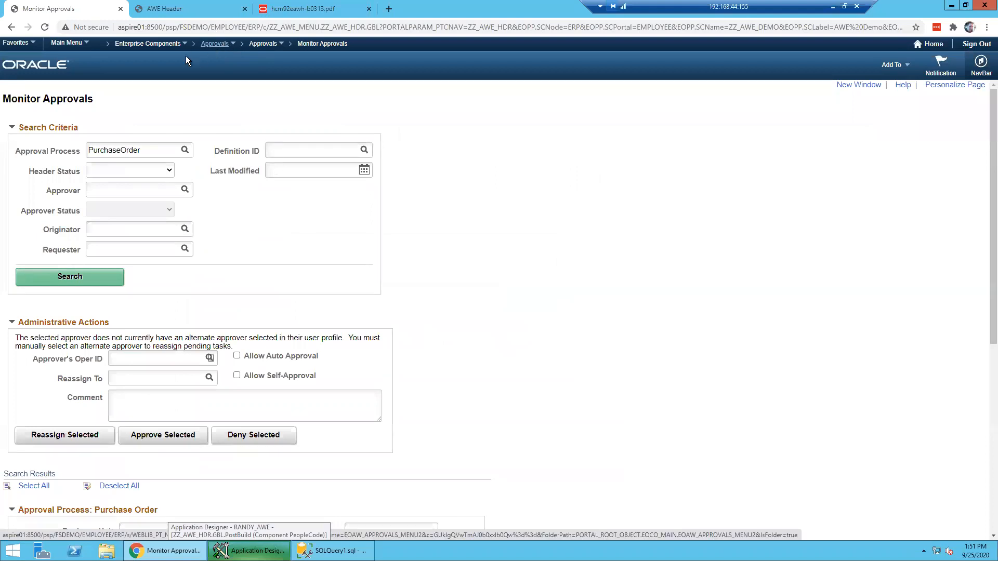
- Navigate to PeopleTools > Workflow > Notifications > Generic Templates and list all templates
left_click(73, 44)
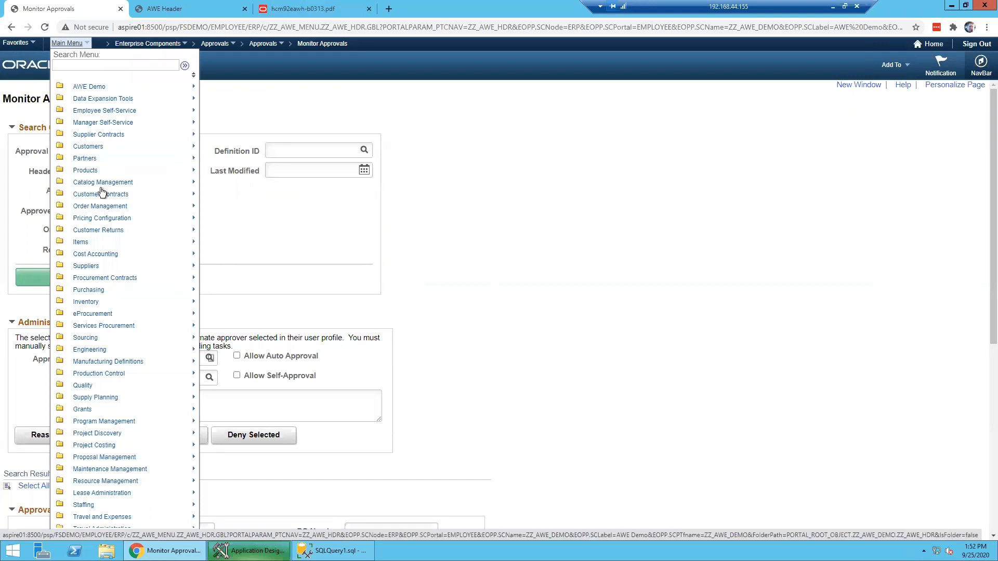
scroll(99, 192, "down", 5)
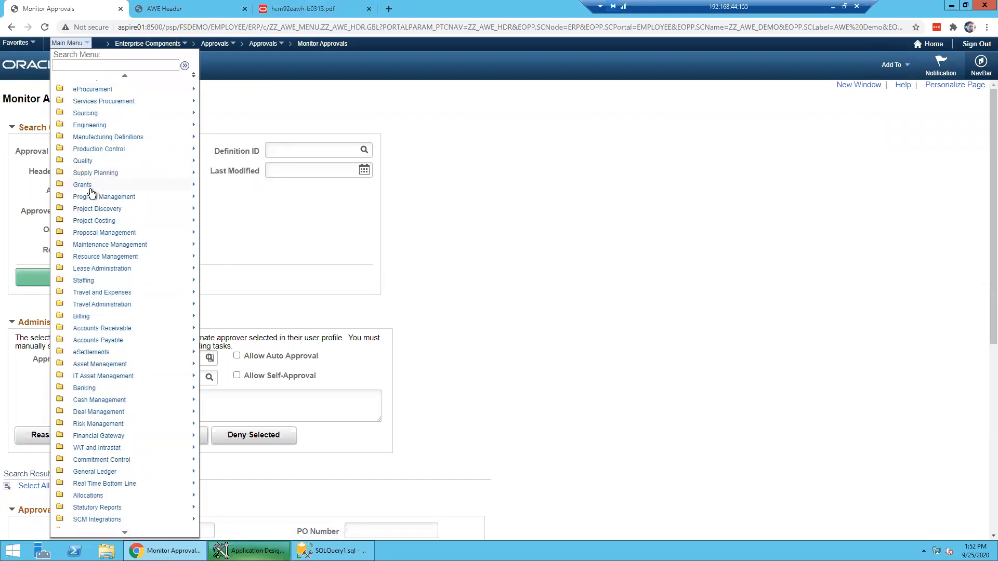
scroll(92, 193, "down", 3)
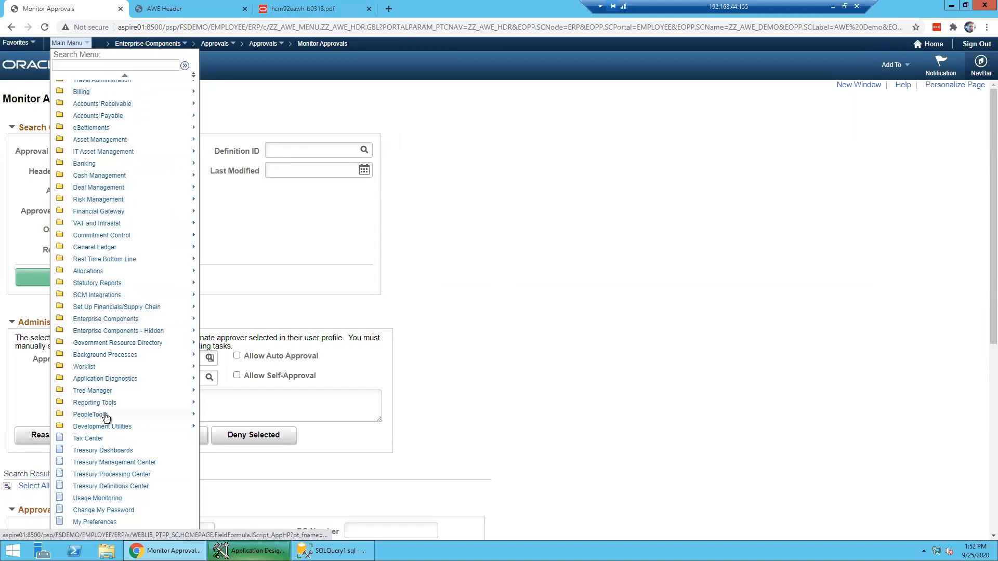
mouse_move(106, 414)
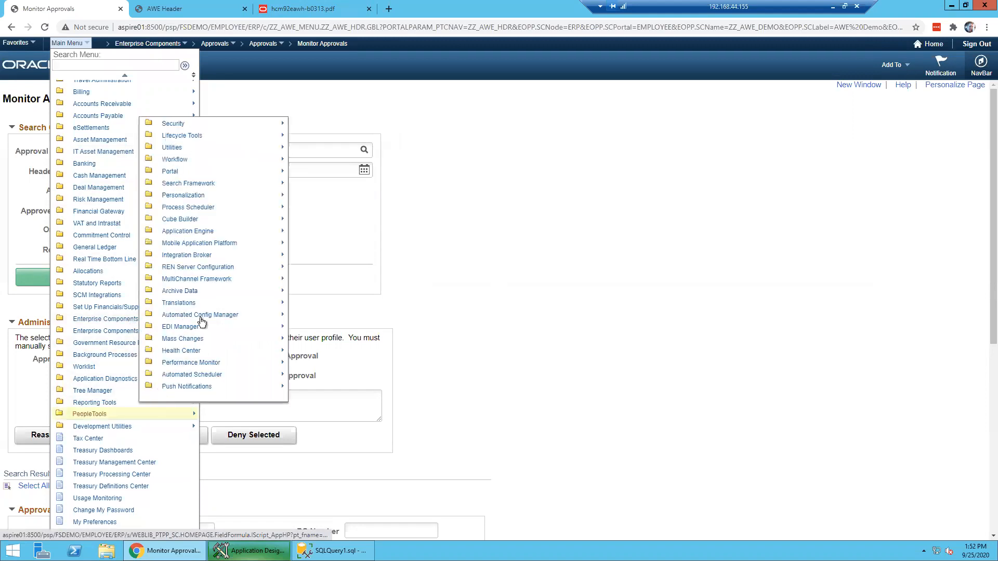
left_click(187, 160)
left_click(291, 181)
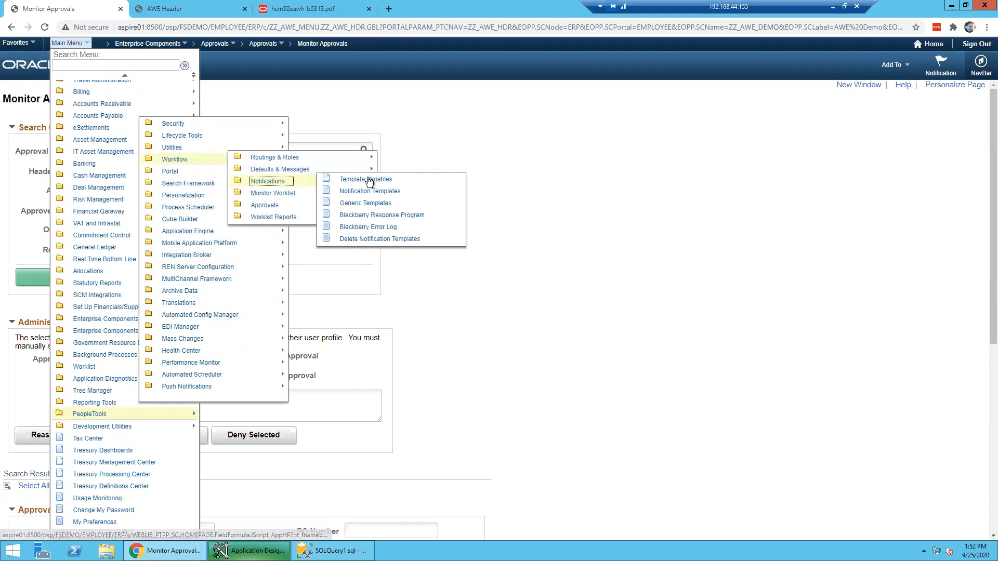
left_click(376, 207)
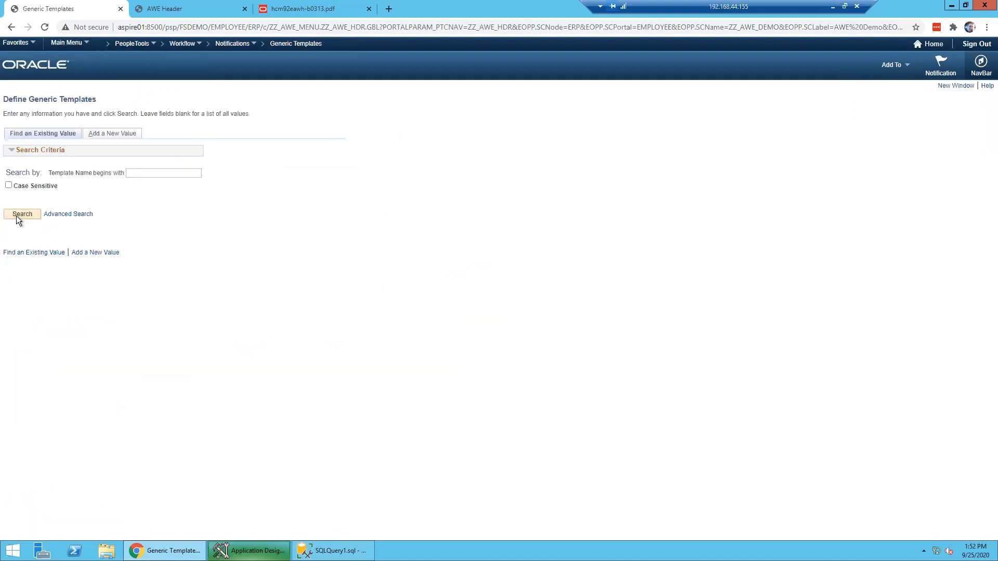
left_click(27, 213)
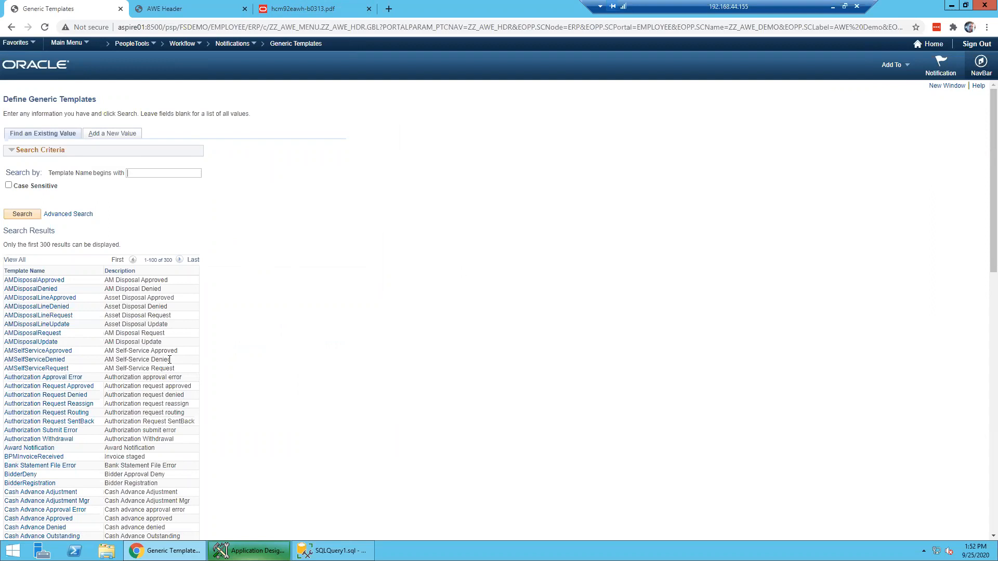
- Open the Expense Report Approved template and highlight the opening lines of its message text
scroll(170, 360, "down", 14)
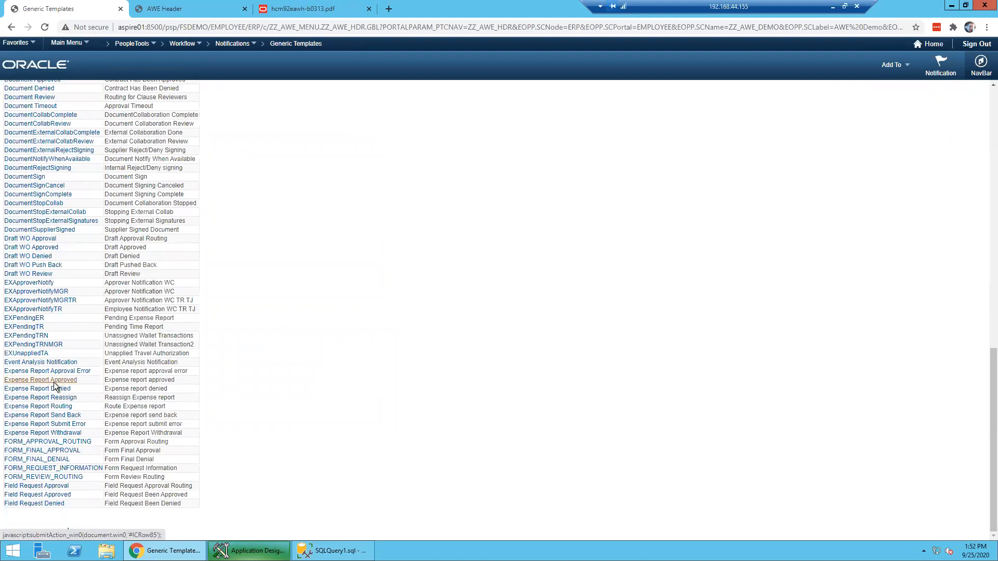
left_click(44, 382)
left_click_drag(200, 224, 232, 312)
left_click(211, 243)
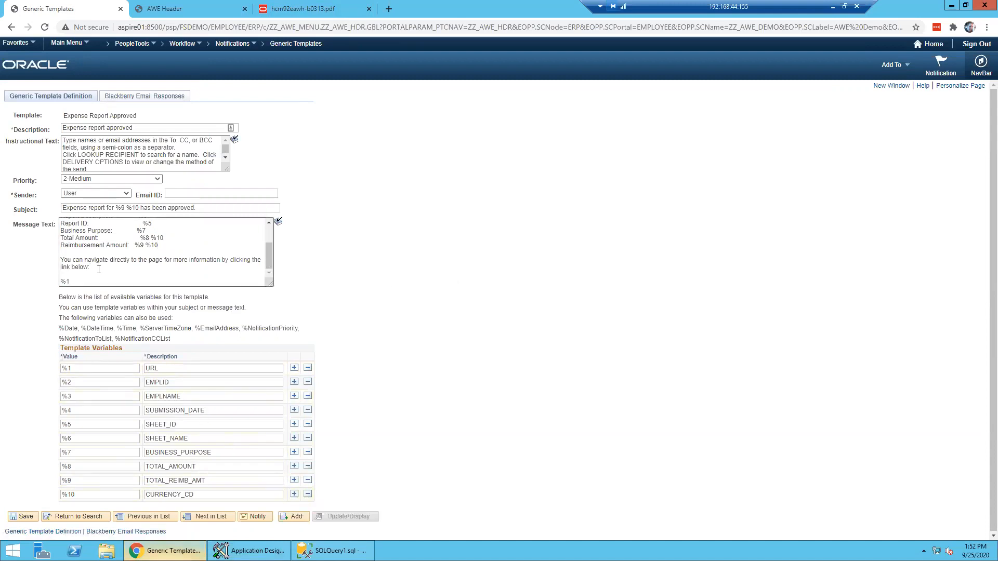
- Highlight the full message text, the %8 Total Amount variable and the built-in variable list
left_click_drag(72, 245, 52, 198)
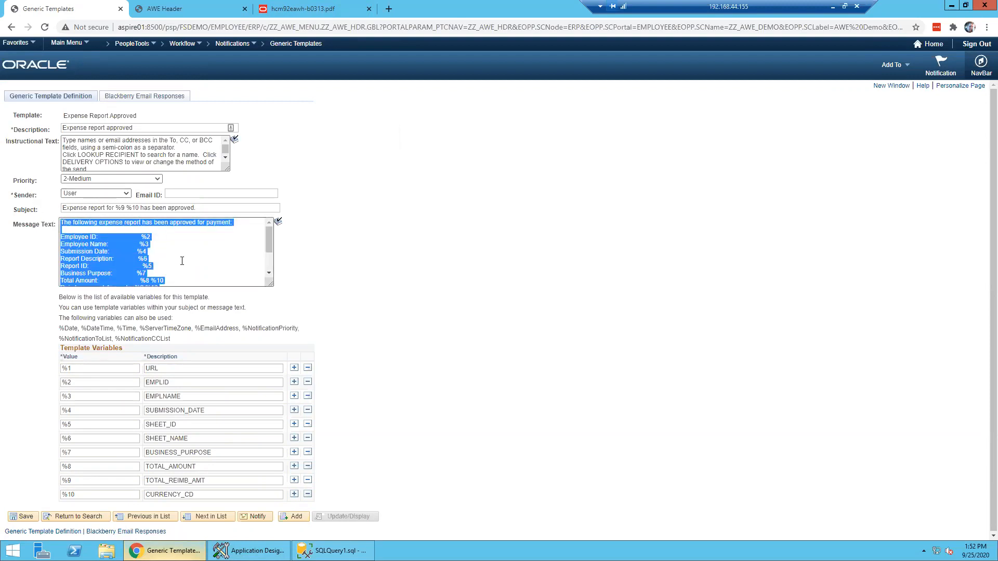
left_click(166, 260)
scroll(165, 259, "down", 2)
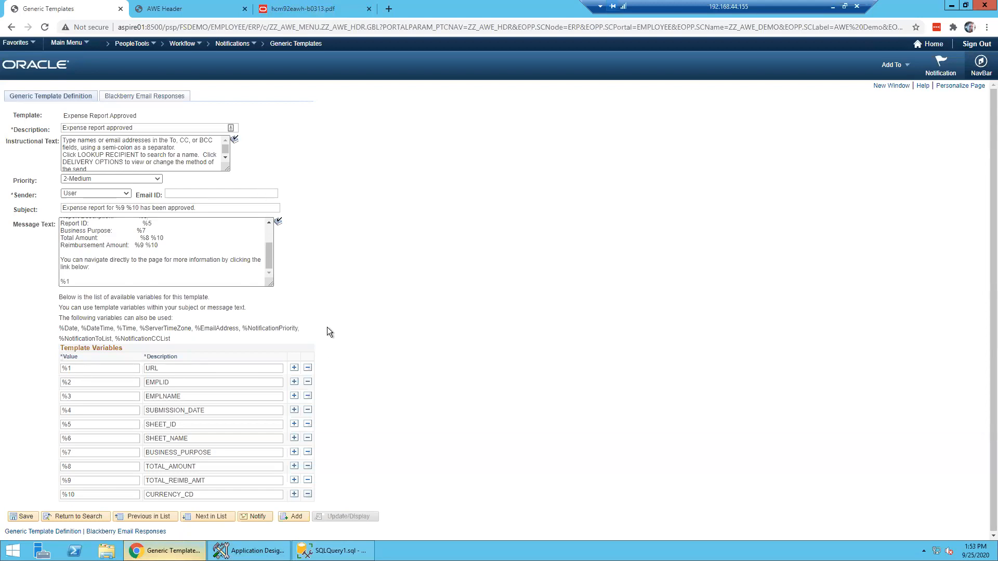
left_click_drag(150, 237, 140, 238)
left_click_drag(61, 326, 180, 338)
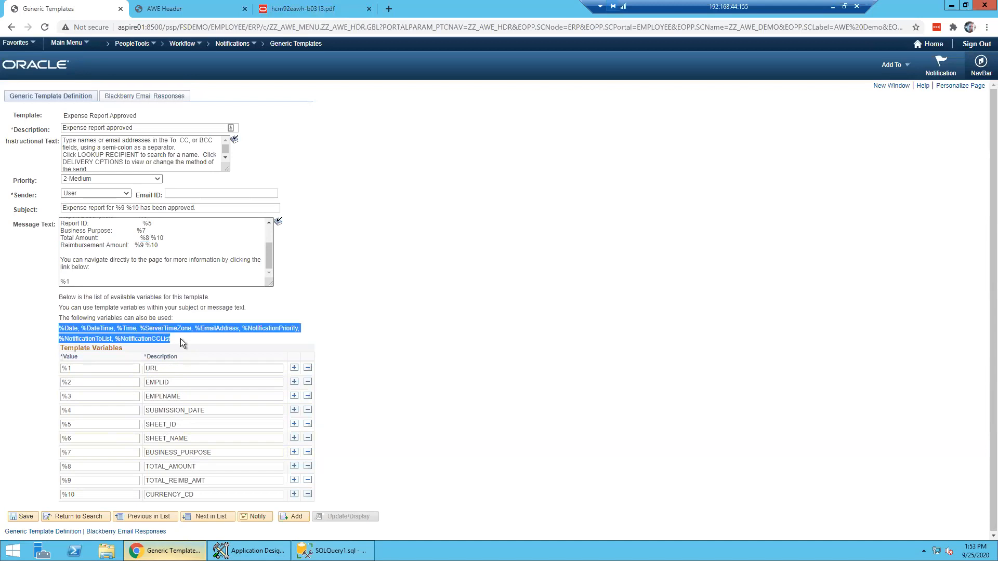
left_click(248, 314)
- Highlight the %1 link variable, then minimize Remote Desktop and present the Notifications slide
left_click_drag(70, 282, 10, 277)
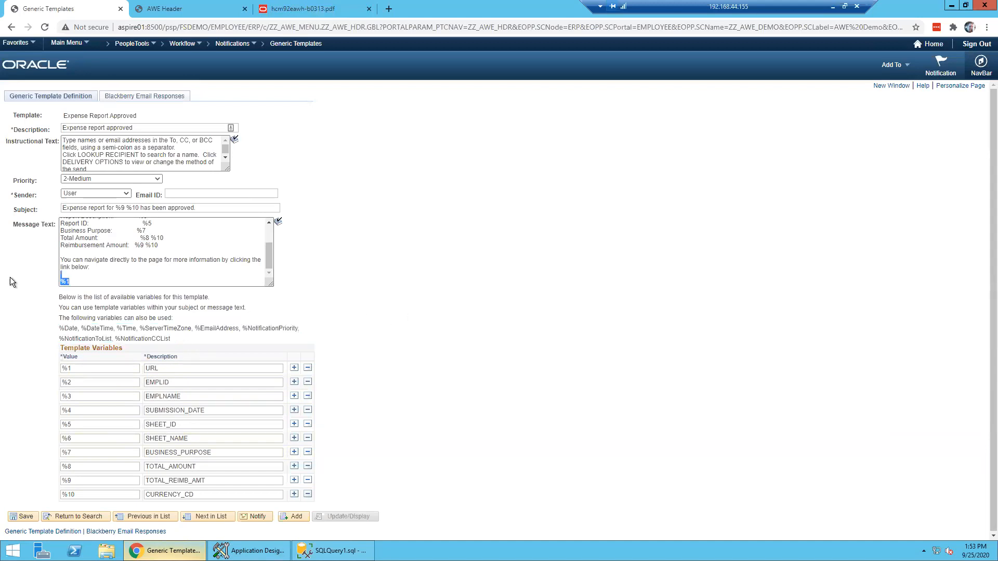
left_click(75, 283)
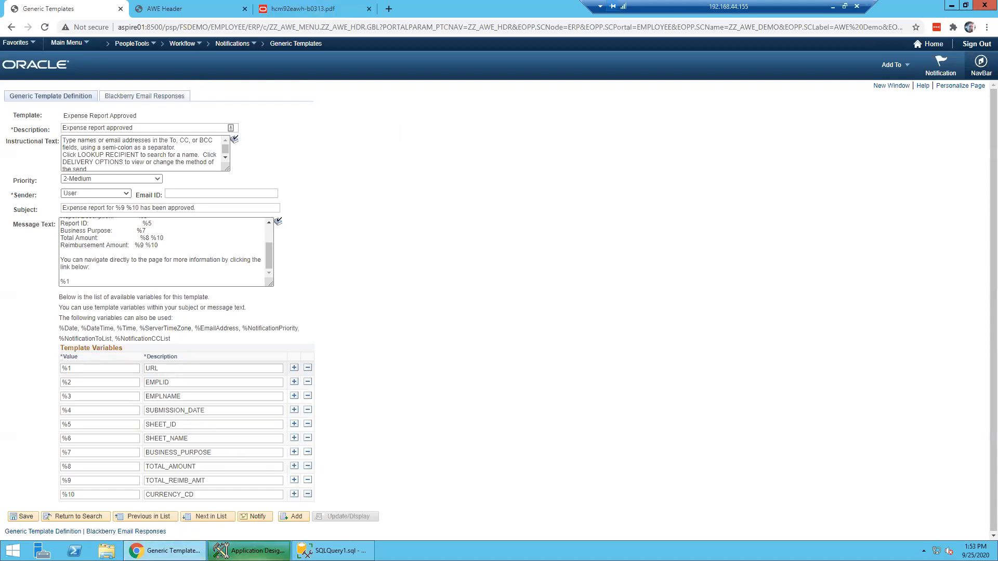
left_click(832, 7)
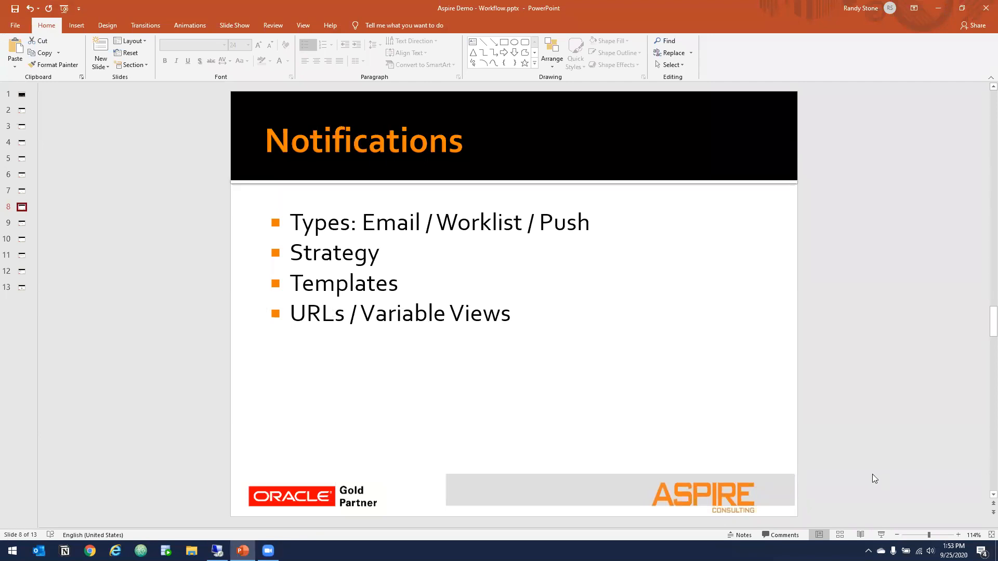
left_click(882, 536)
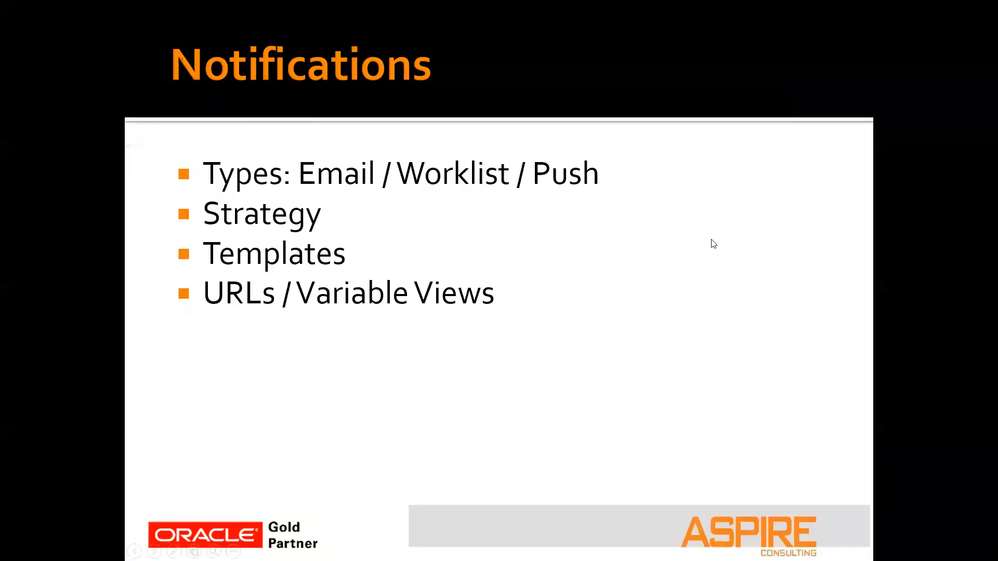